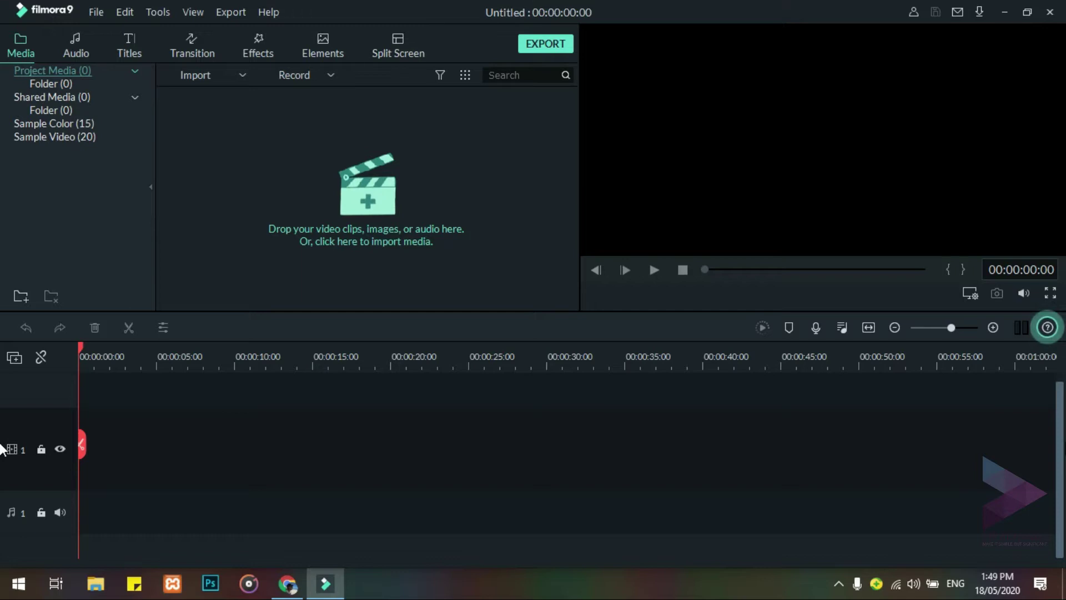
# Add the sample videos Travel 01 through Travel 06 to the timeline in order
pyautogui.click(128, 37)
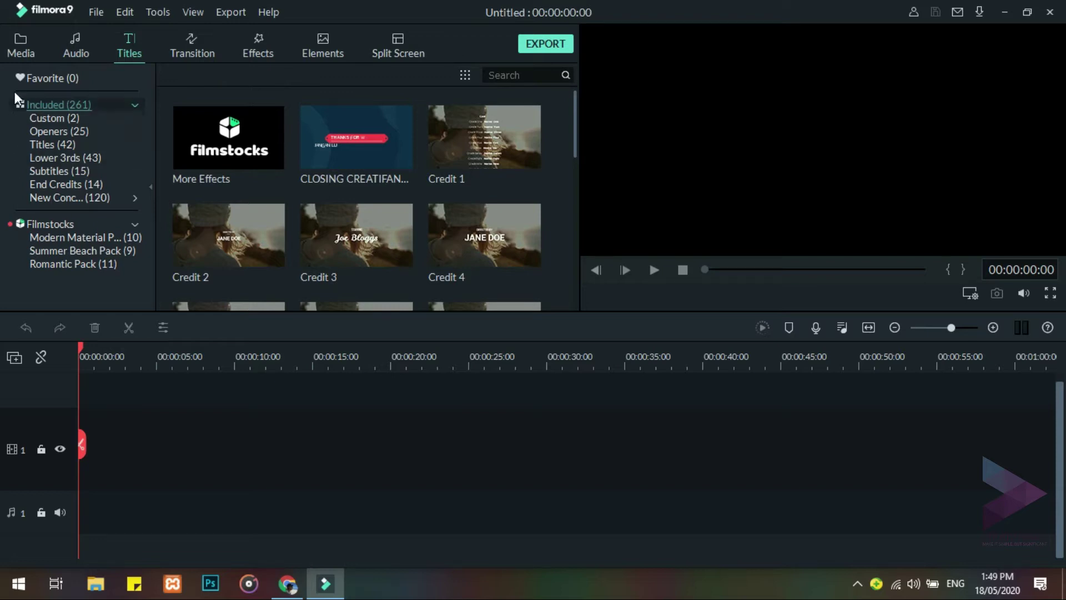
pyautogui.click(22, 49)
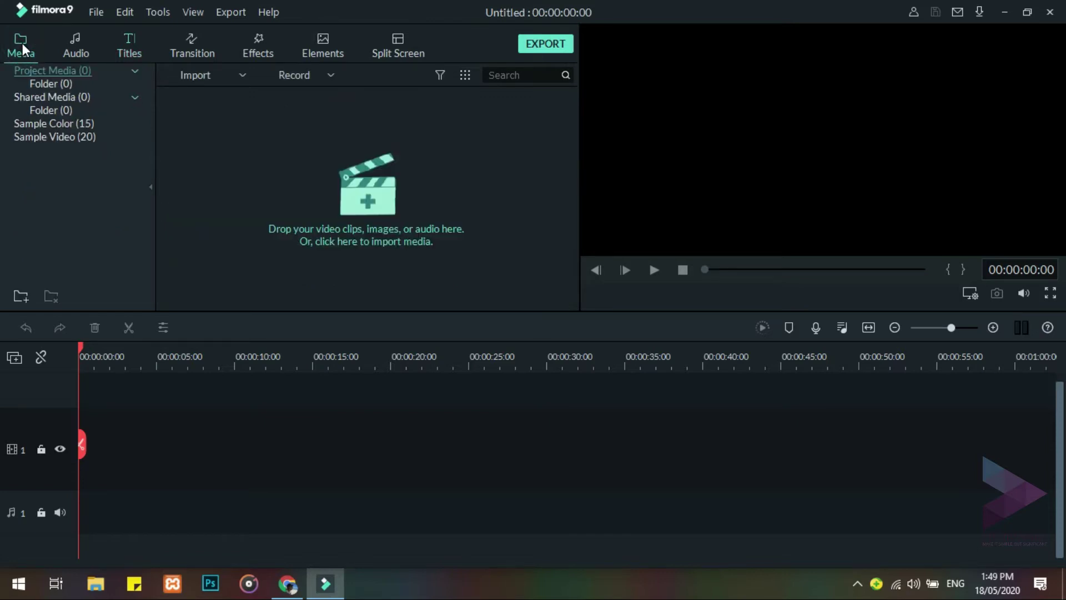
pyautogui.click(28, 142)
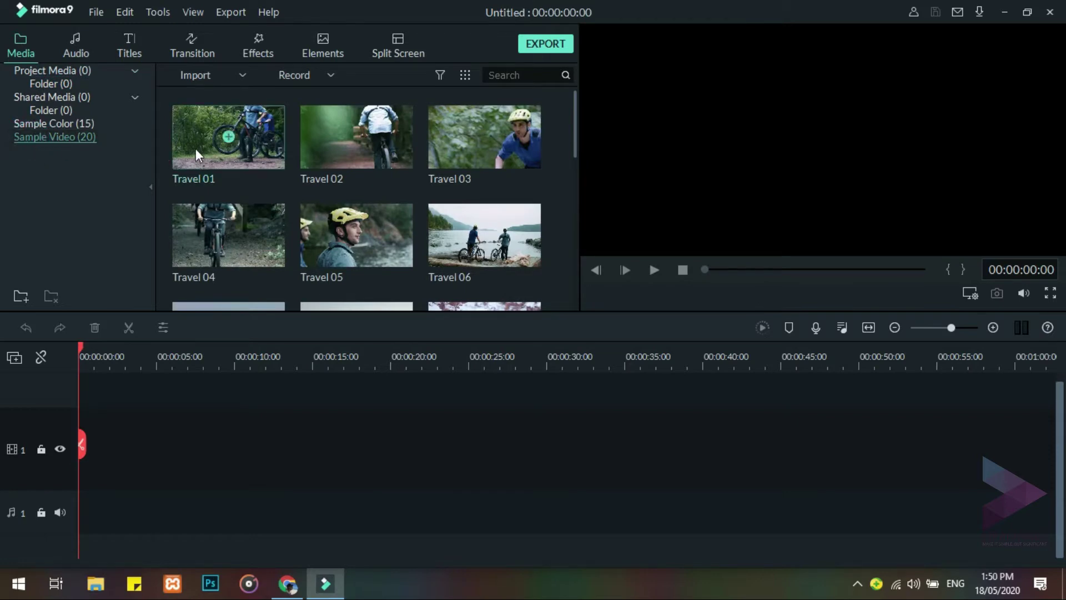
pyautogui.click(229, 137)
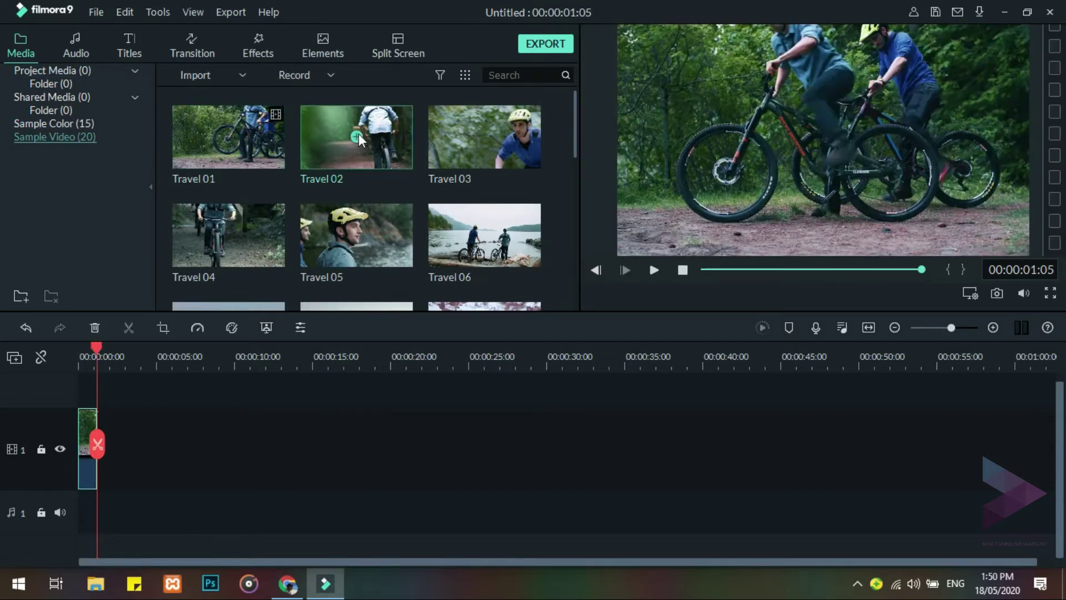
pyautogui.click(356, 137)
pyautogui.click(484, 137)
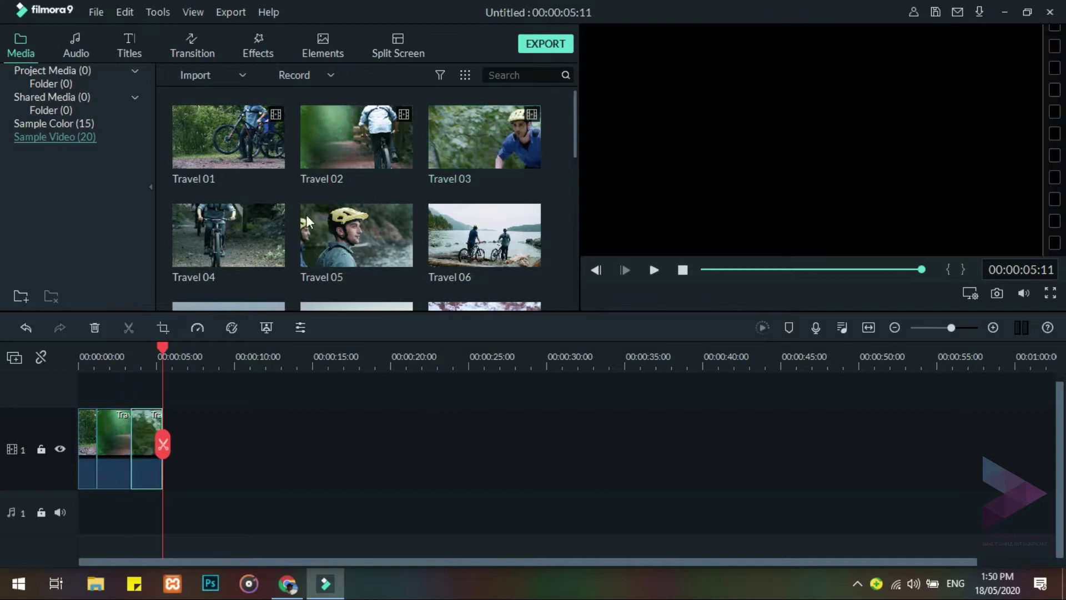
pyautogui.click(228, 234)
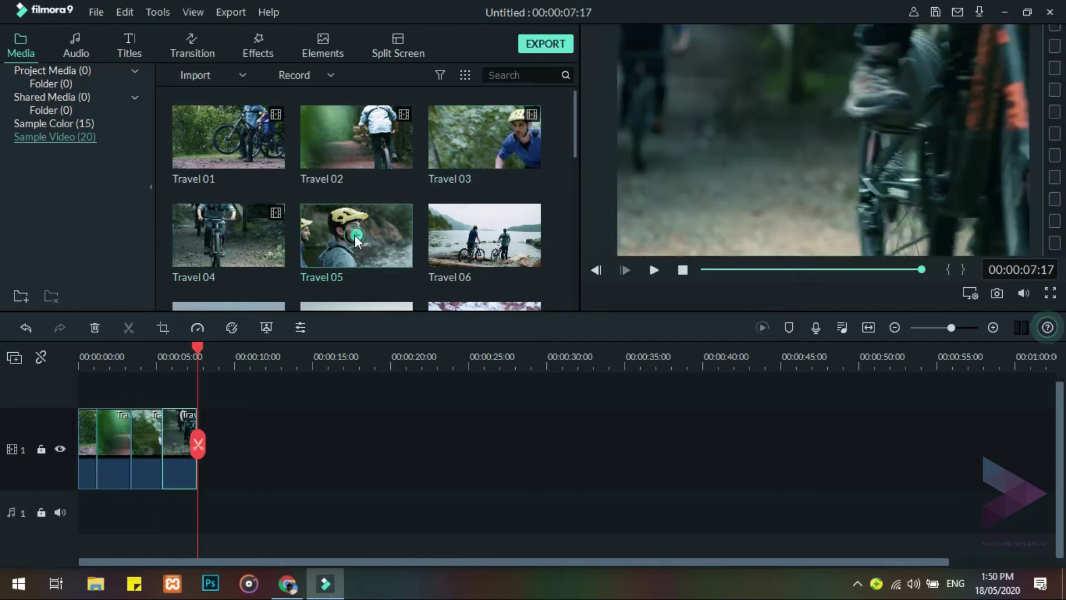
pyautogui.click(356, 236)
pyautogui.click(485, 234)
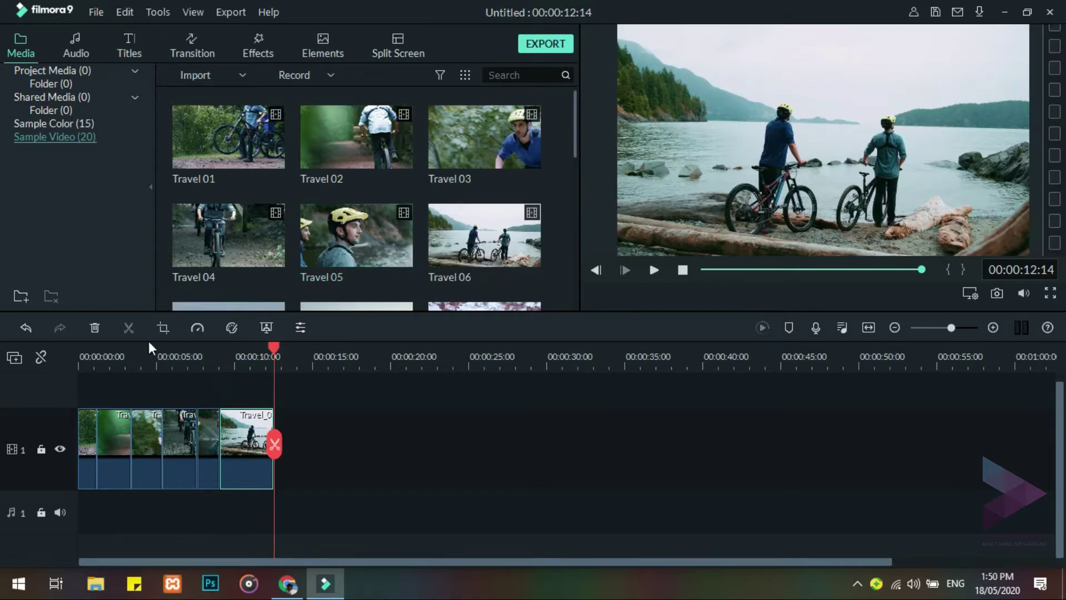
# Add the Opener 11 title from the Openers category to the timeline after the Travel 06 clip
pyautogui.moveTo(144, 357); pyautogui.dragTo(280, 362)
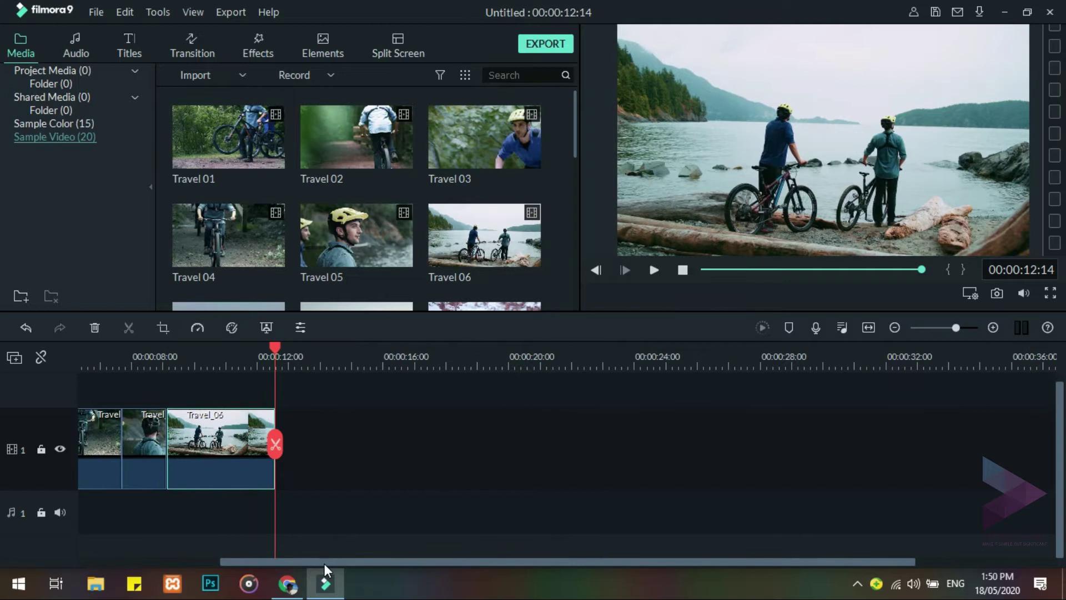
pyautogui.moveTo(324, 561); pyautogui.dragTo(152, 536)
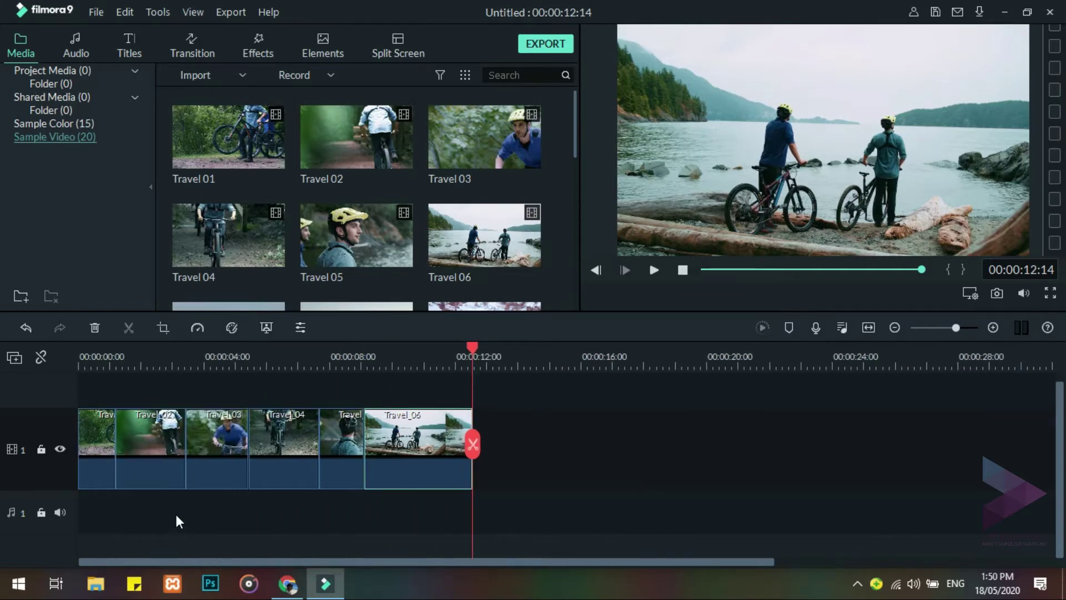
pyautogui.click(127, 41)
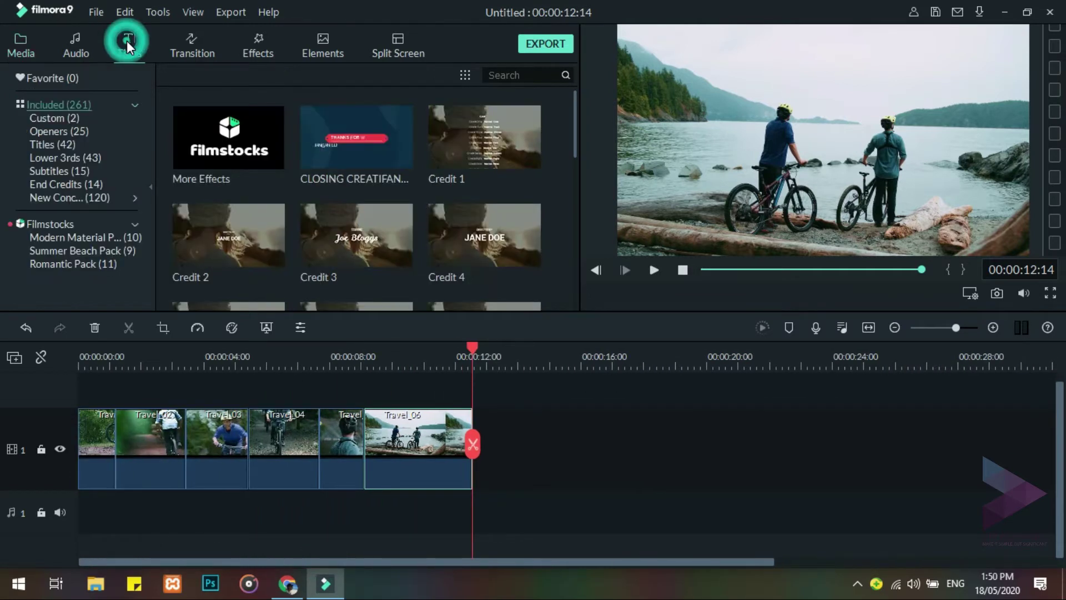
pyautogui.click(51, 131)
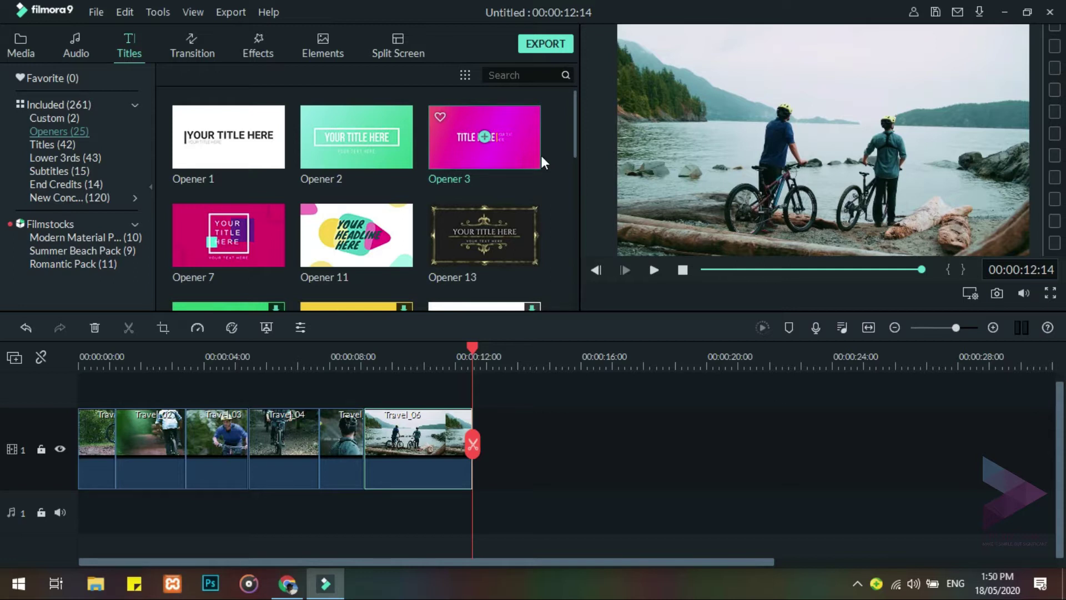
pyautogui.moveTo(575, 115)
pyautogui.mouseDown()
pyautogui.moveTo(568, 284)
pyautogui.moveTo(579, 114)
pyautogui.mouseUp()
pyautogui.click(361, 217)
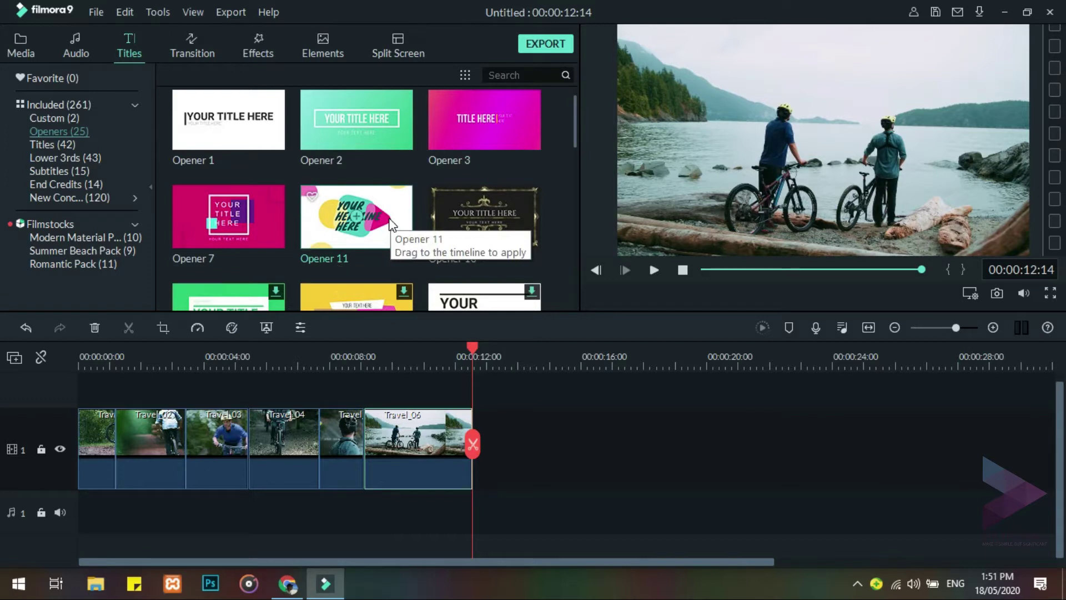
pyautogui.click(357, 214)
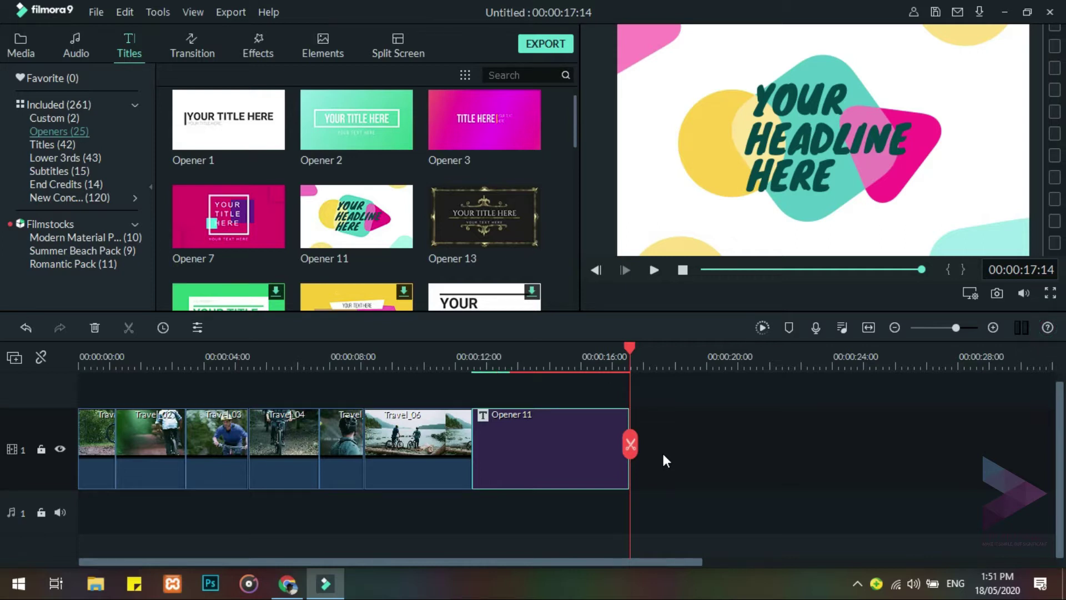
# Group the six Travel clips on the video track
pyautogui.click(91, 441)
pyautogui.keyDown('ctrl'); pyautogui.click(156, 452); pyautogui.keyUp('ctrl')
pyautogui.keyDown('ctrl'); pyautogui.click(210, 455); pyautogui.keyUp('ctrl')
pyautogui.keyDown('ctrl'); pyautogui.click(256, 449); pyautogui.keyUp('ctrl')
pyautogui.keyDown('ctrl'); pyautogui.click(331, 447); pyautogui.keyUp('ctrl')
pyautogui.keyDown('ctrl'); pyautogui.click(409, 448); pyautogui.keyUp('ctrl')
pyautogui.rightClick(408, 449)
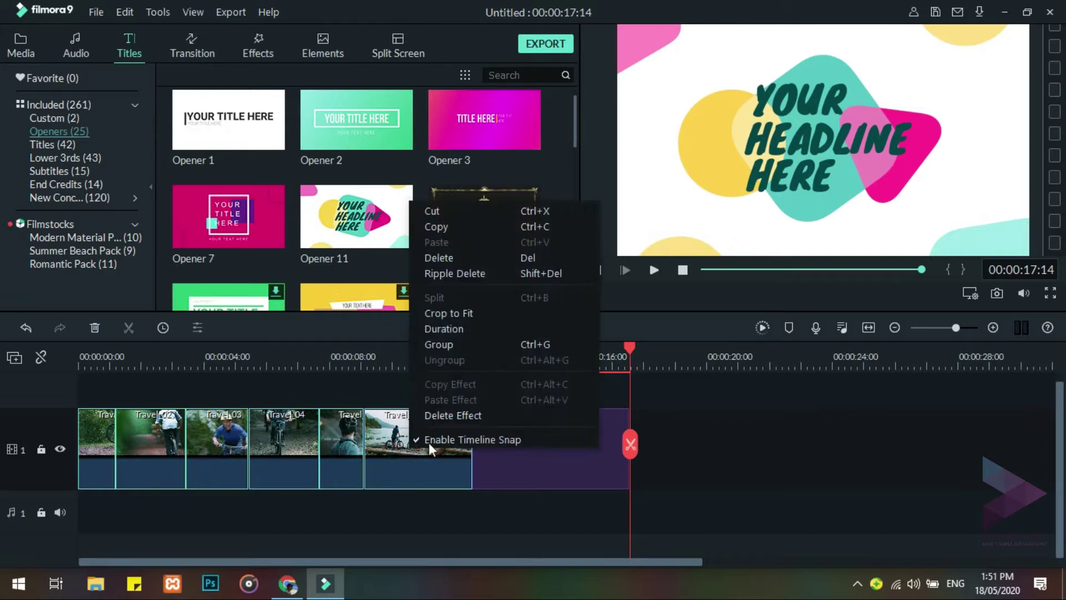
pyautogui.click(492, 342)
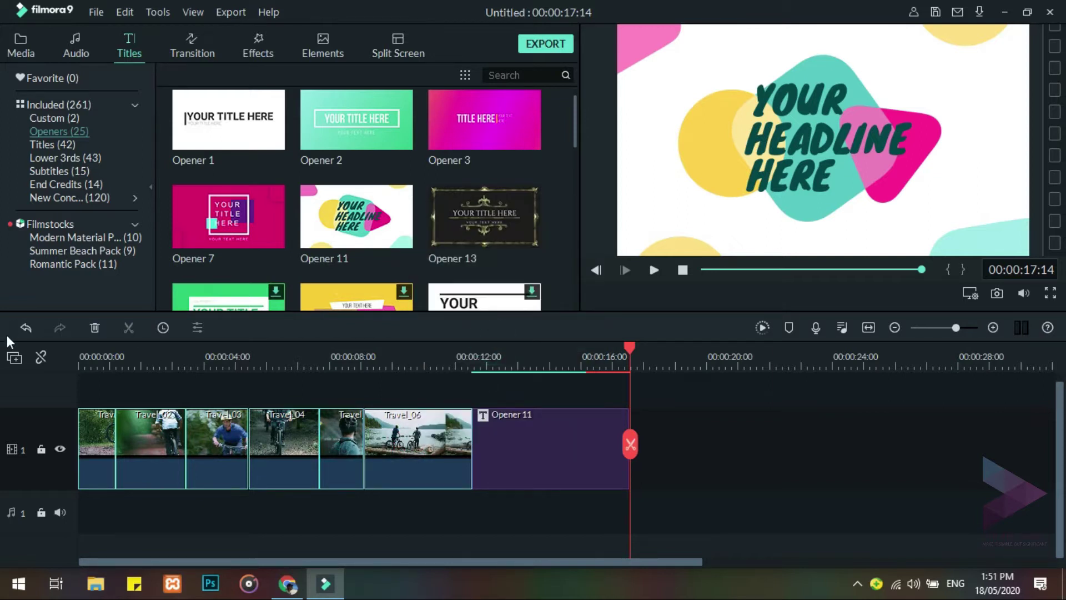
# Turn on timeline linking and move the Opener 11 title to the start of the video track, ahead of the Travel clips
pyautogui.click(40, 357)
pyautogui.moveTo(559, 447); pyautogui.dragTo(168, 458)
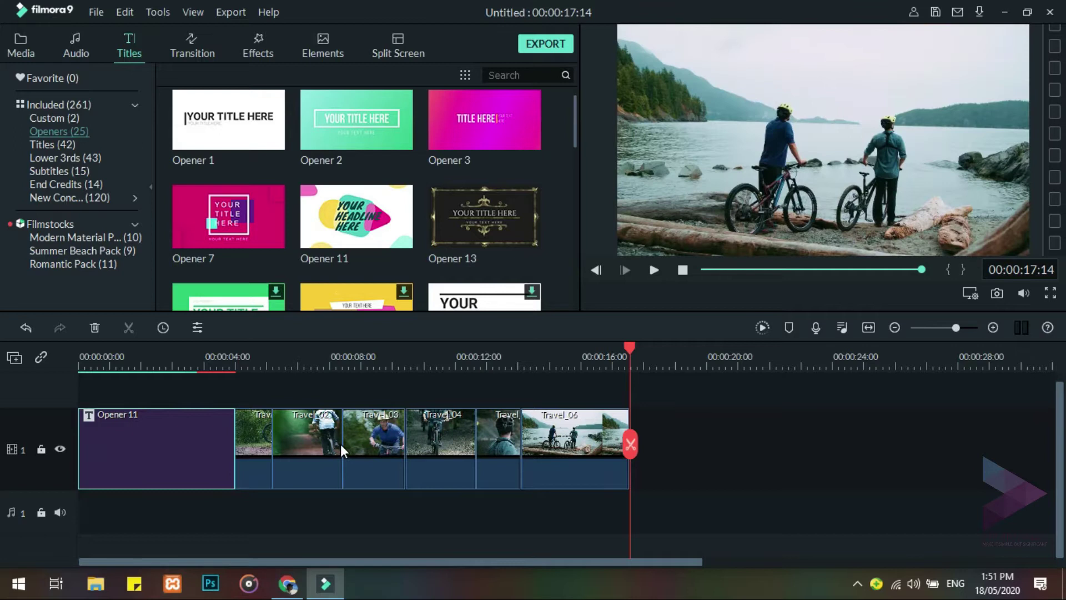
# Open the Opener 11 title for editing and replace its first line "YOUR" with "MY TRIP"
pyautogui.doubleClick(175, 448)
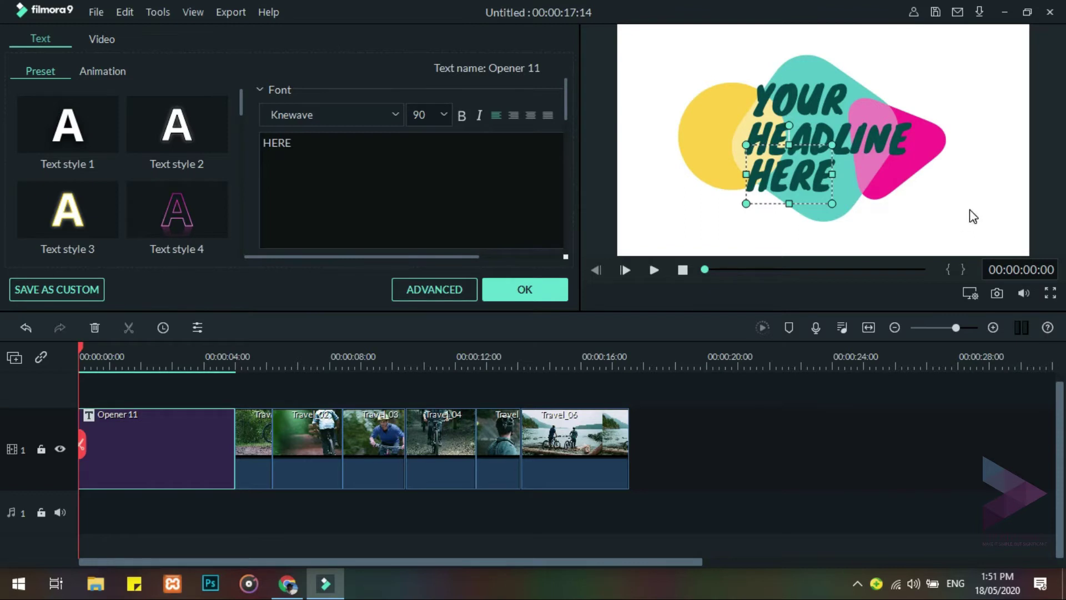
pyautogui.click(842, 123)
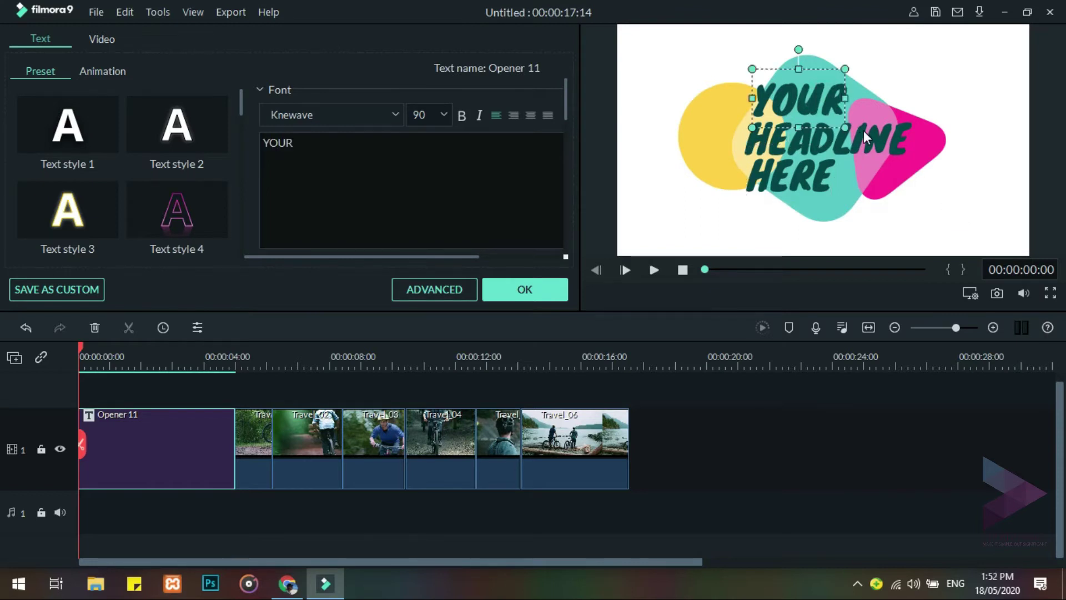
pyautogui.click(864, 131)
pyautogui.click(818, 183)
pyautogui.click(852, 149)
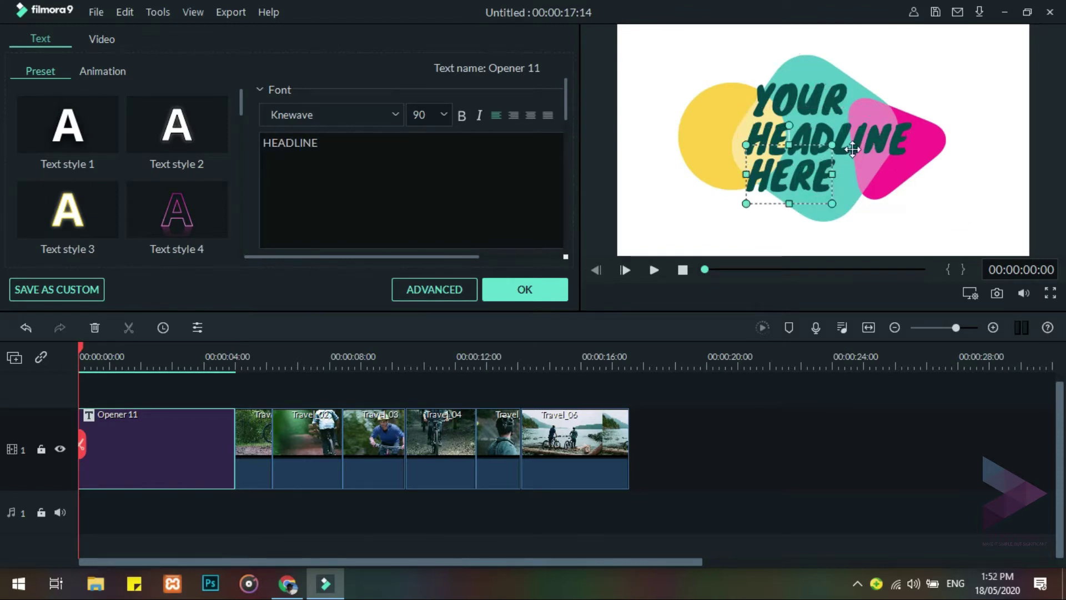
pyautogui.click(837, 92)
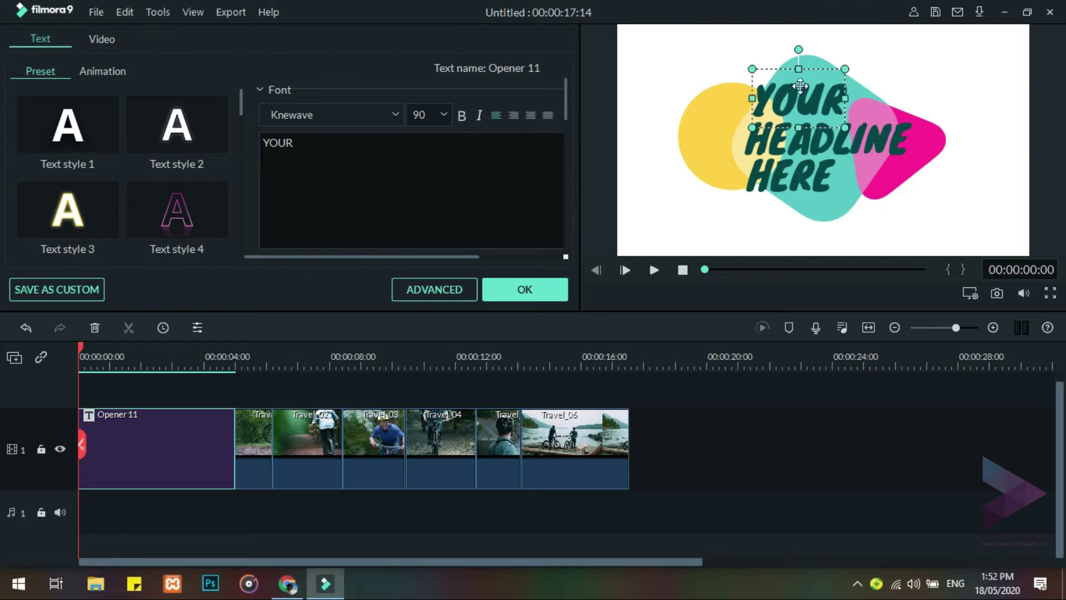
pyautogui.click(354, 143)
pyautogui.press('BackSpace')
pyautogui.press('BackSpace')
pyautogui.press('BackSpace')
pyautogui.press('BackSpace')
pyautogui.write('m')
pyautogui.press('BackSpace')
pyautogui.write('MY TRIP')
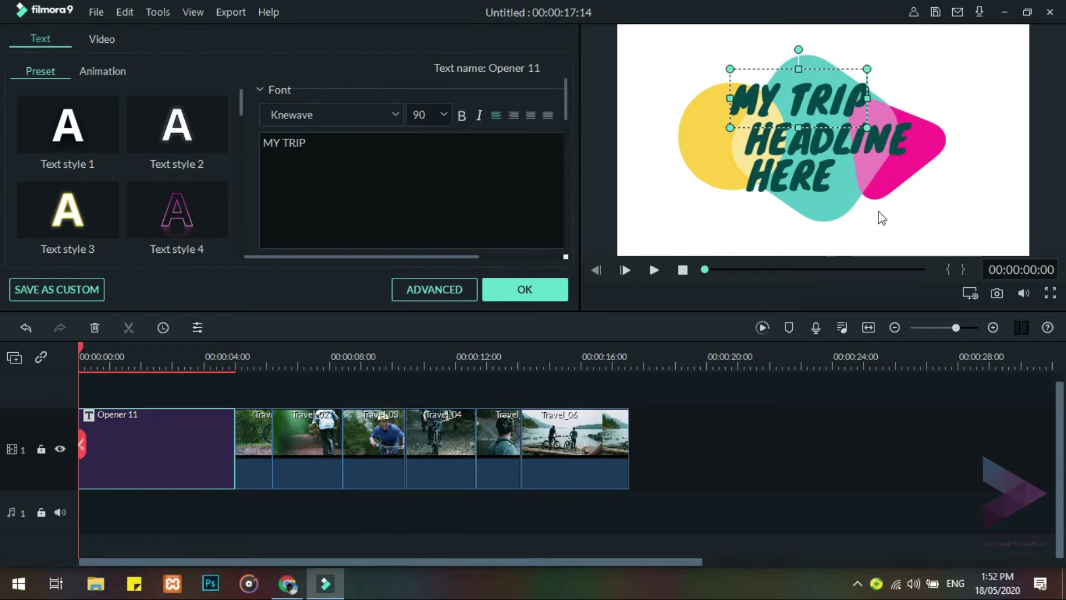
# Replace the title's second line "HEADLINE" with "MY ADVENTURE"
pyautogui.click(897, 137)
pyautogui.click(379, 154)
pyautogui.press('BackSpace')
pyautogui.press('BackSpace')
pyautogui.press('BackSpace')
pyautogui.press('BackSpace')
pyautogui.press('BackSpace')
pyautogui.press('BackSpace')
pyautogui.press('BackSpace')
pyautogui.press('BackSpace')
pyautogui.write('M')
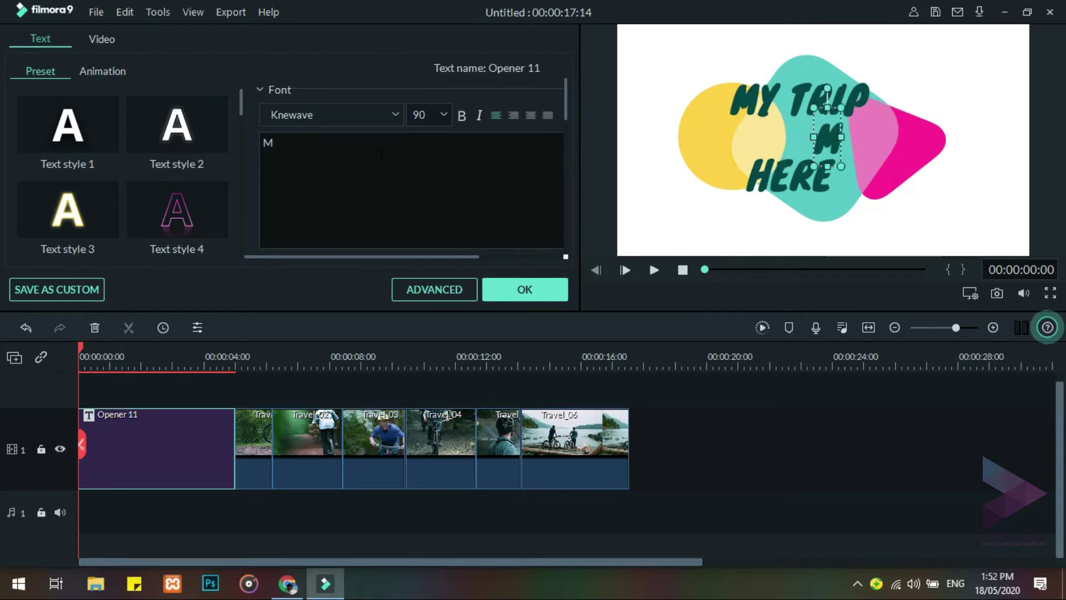
pyautogui.write('Y ADVENTURE')
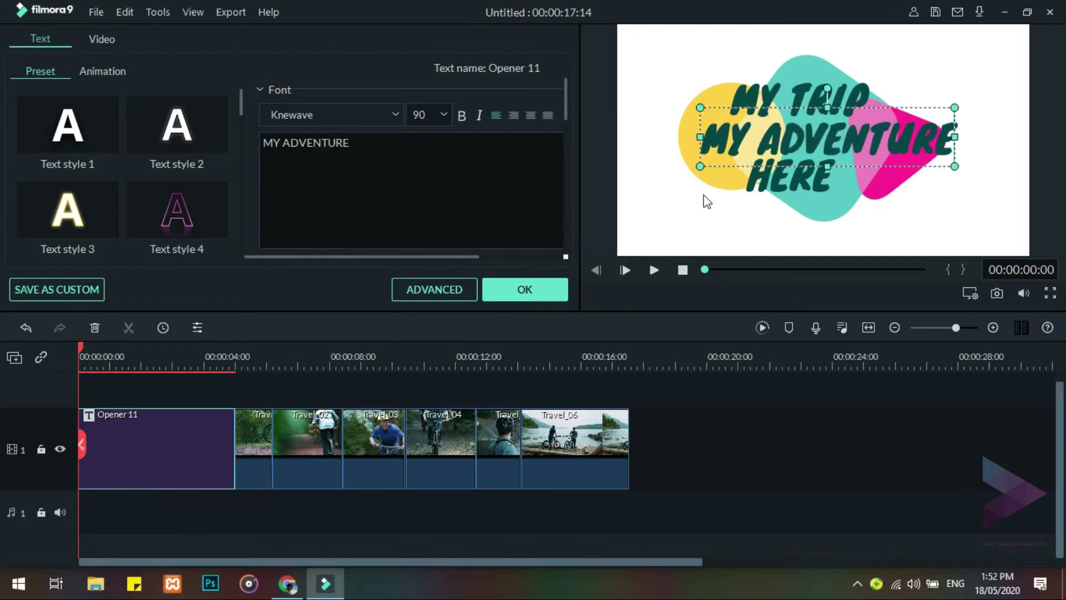
# Delete the third line "HERE" from the opener title, then select the MY TRIP line
pyautogui.click(768, 185)
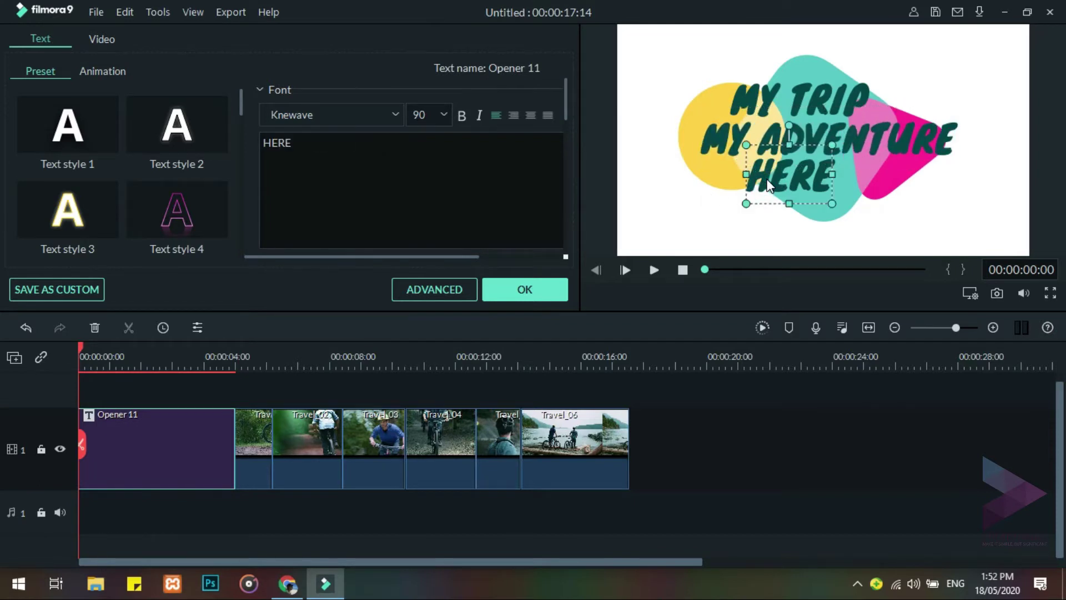
pyautogui.click(435, 159)
pyautogui.press('BackSpace')
pyautogui.press('BackSpace')
pyautogui.press('BackSpace')
pyautogui.press('BackSpace')
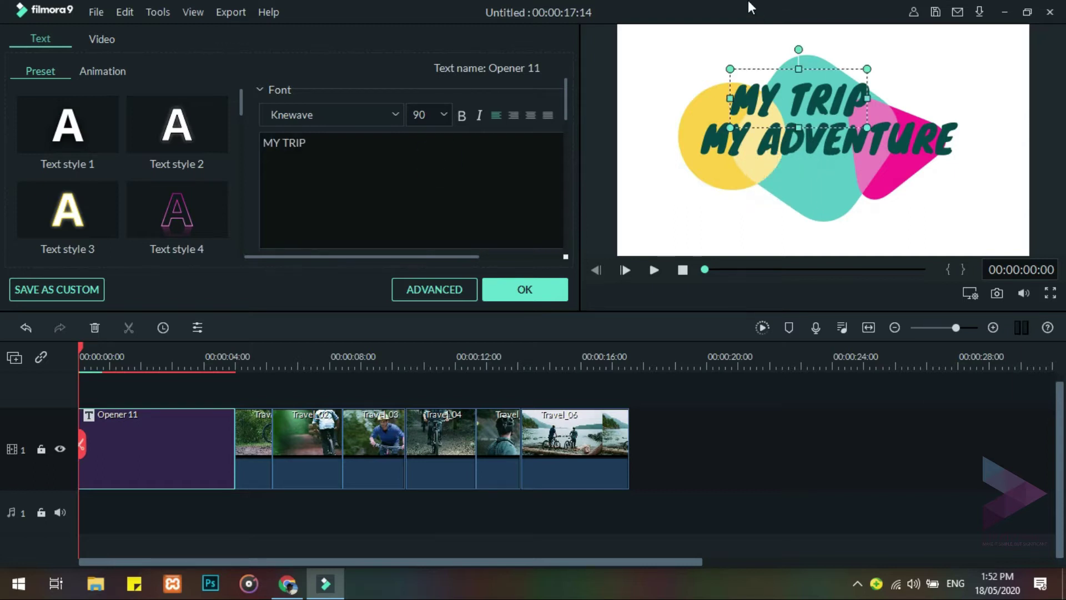
pyautogui.click(395, 115)
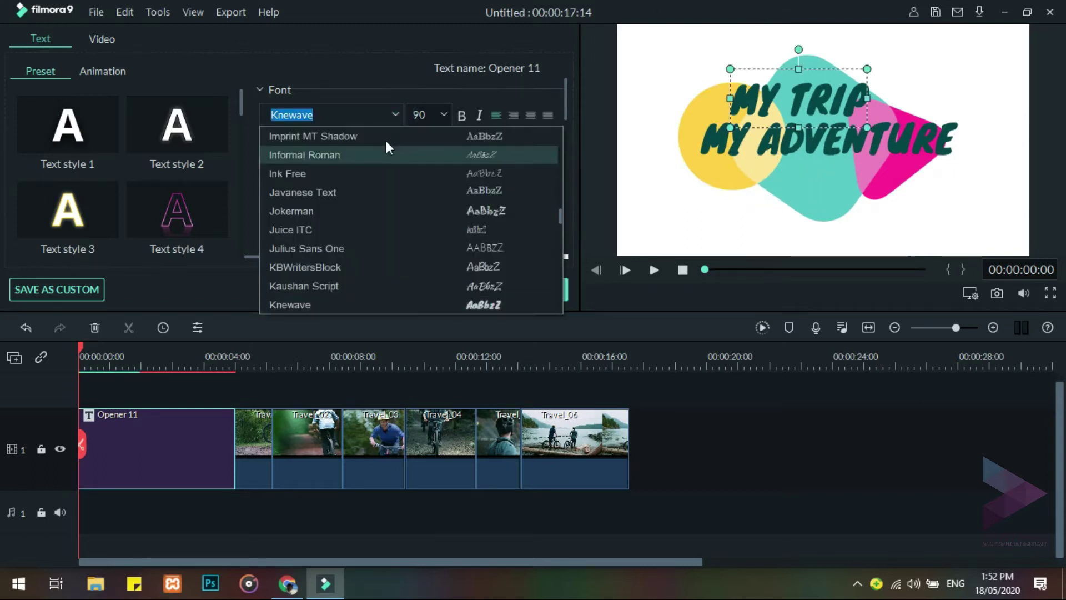
pyautogui.scroll(-10, 369, 188)
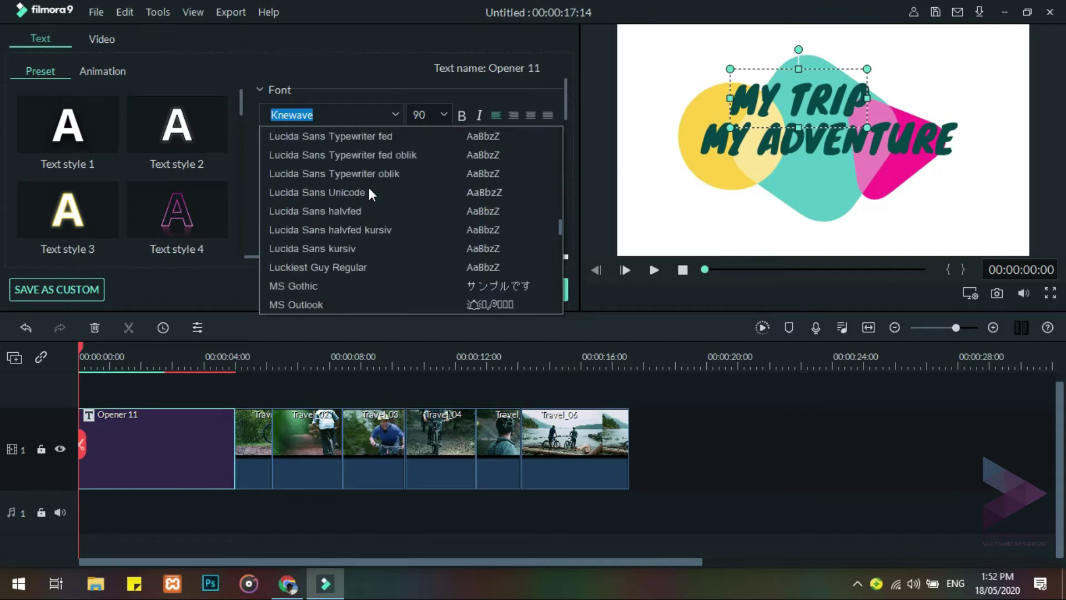
pyautogui.click(359, 112)
pyautogui.click(400, 178)
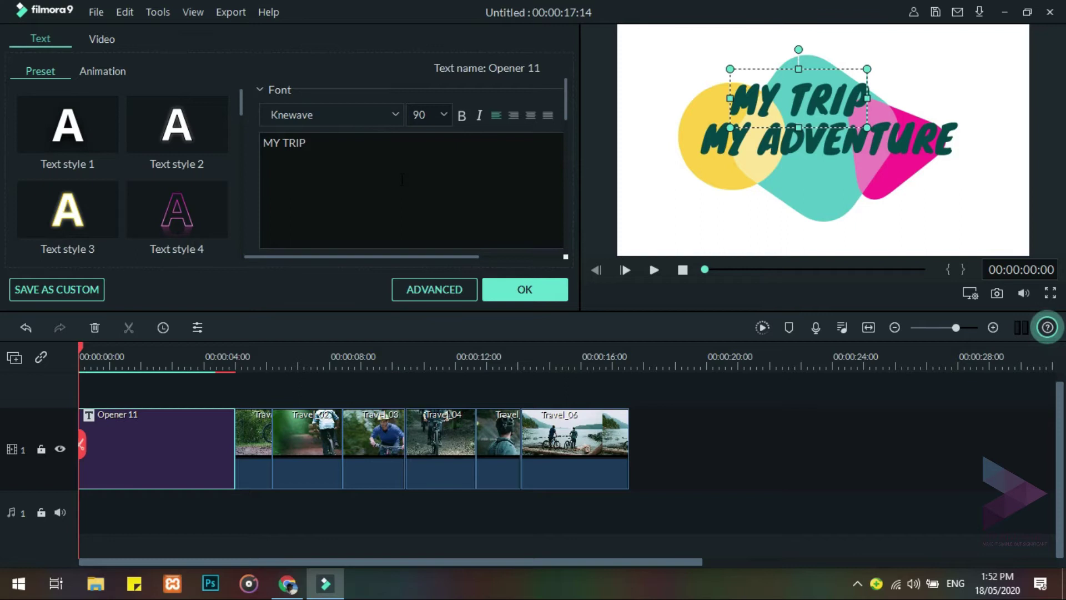
# Set the font size of both the MY TRIP and MY ADVENTURE lines to 80
pyautogui.click(442, 114)
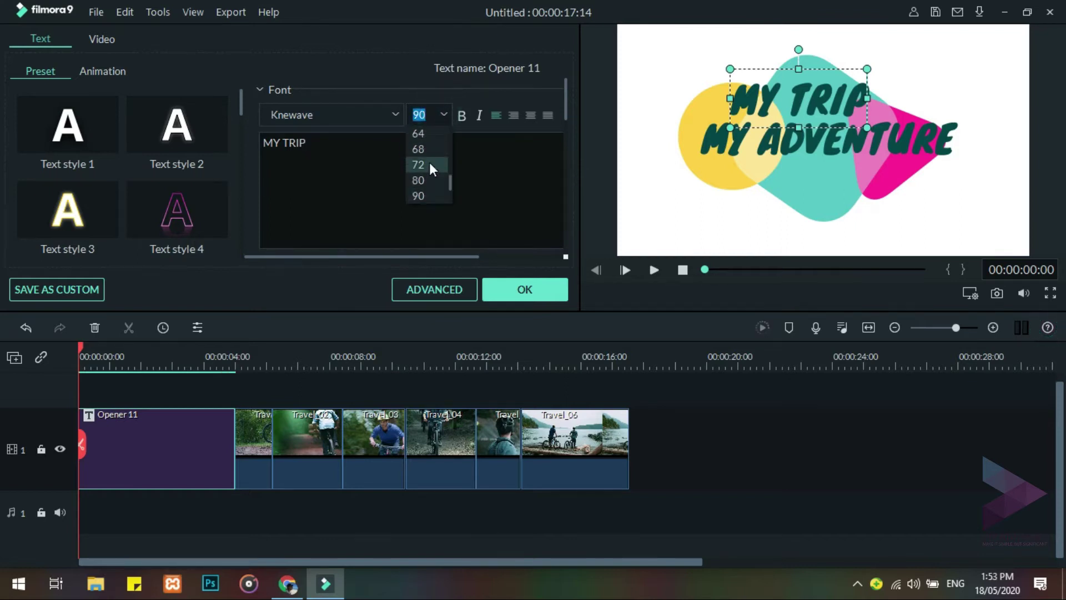
pyautogui.click(429, 179)
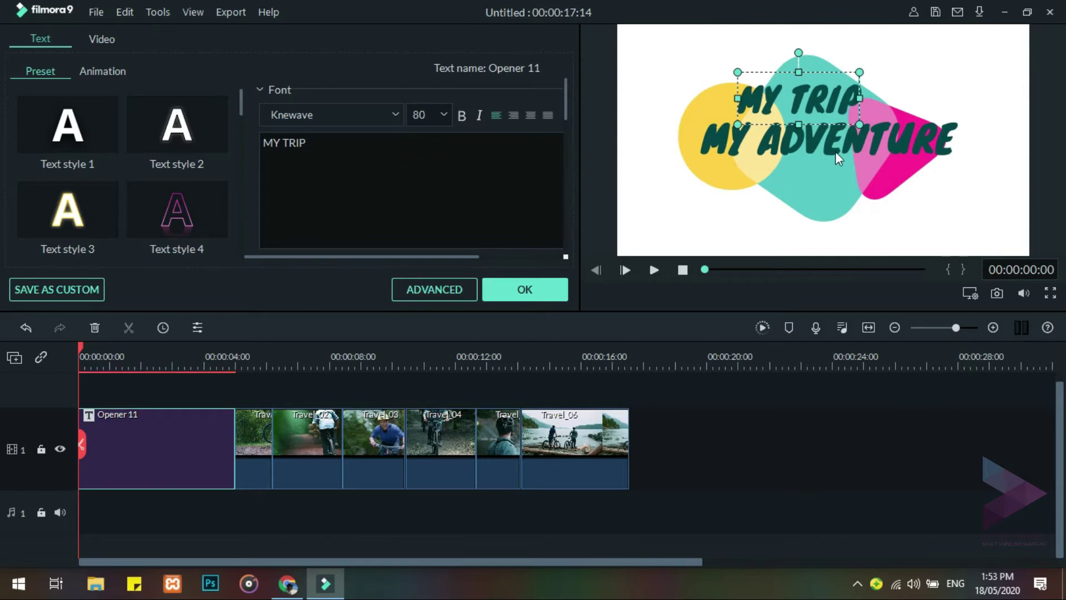
pyautogui.click(862, 140)
pyautogui.click(442, 114)
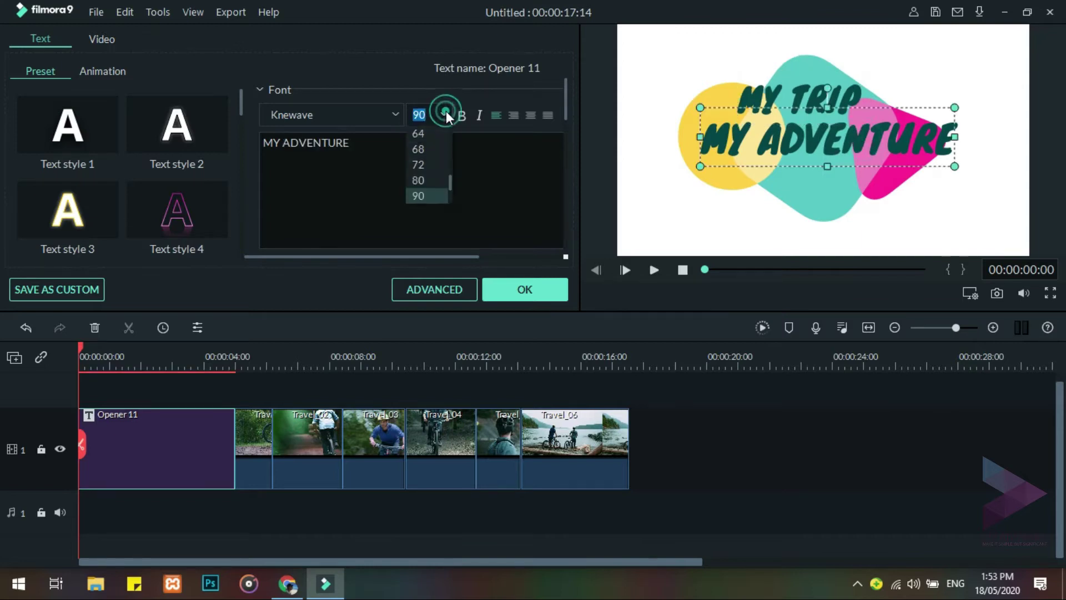
pyautogui.click(425, 178)
pyautogui.click(505, 204)
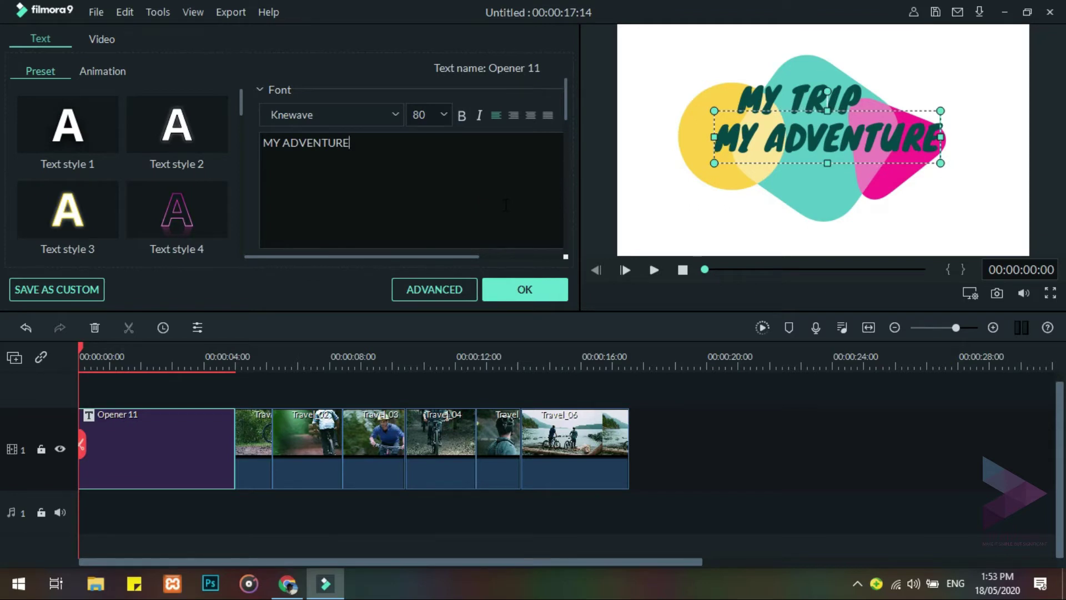
# Try bold and italic formatting on the MY TRIP line
pyautogui.click(791, 90)
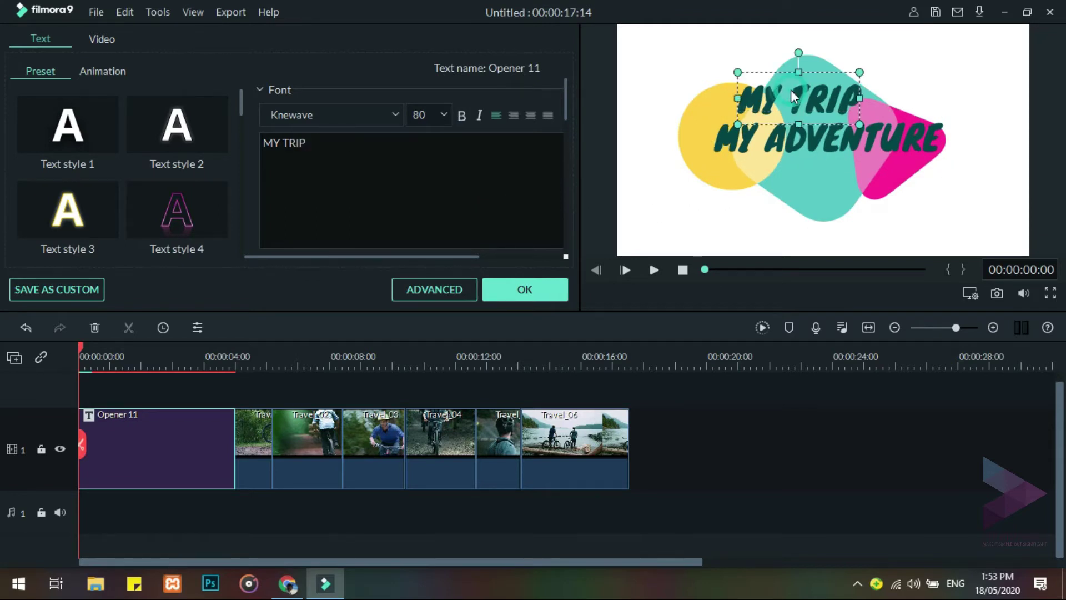
pyautogui.click(458, 119)
pyautogui.click(459, 119)
pyautogui.click(479, 115)
pyautogui.click(479, 115)
# Apply the Text style 2 preset to the MY TRIP and MY ADVENTURE lines
pyautogui.click(177, 125)
pyautogui.doubleClick(177, 125)
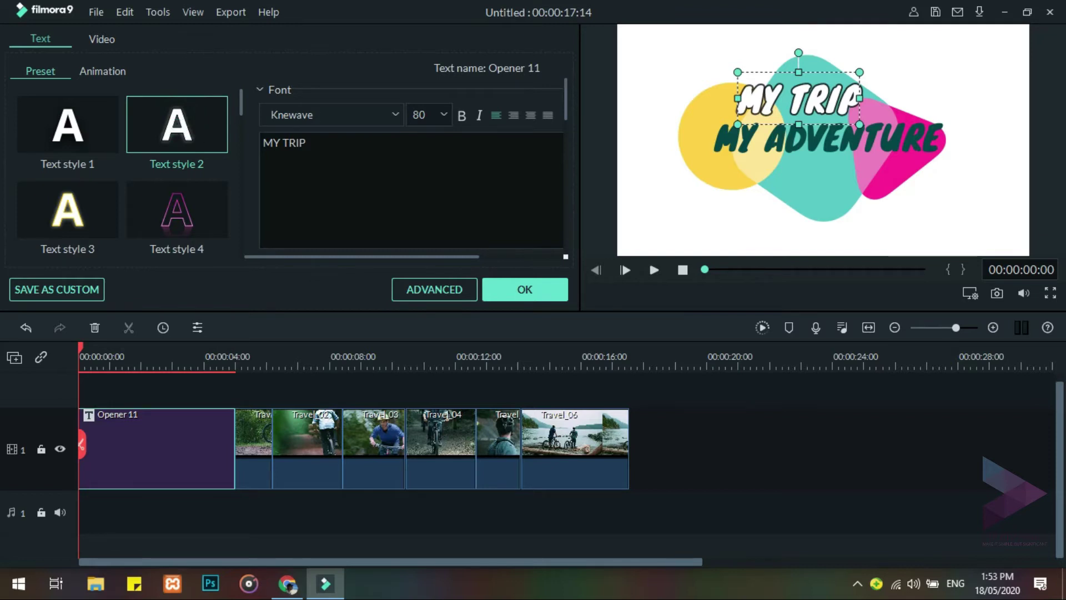
pyautogui.click(802, 139)
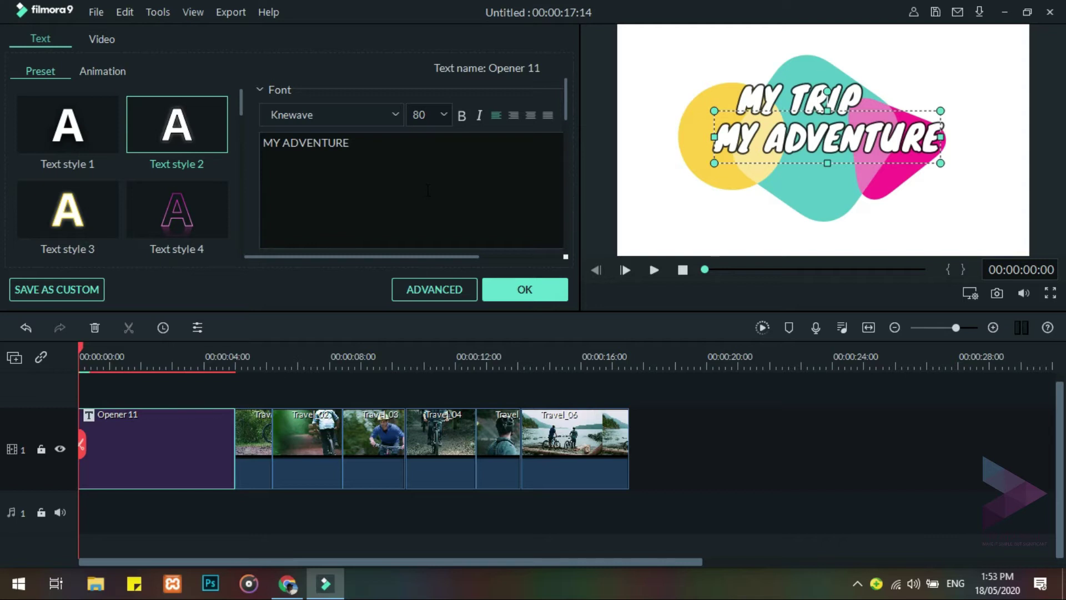
# Apply the Spin 2 animation to both the MY TRIP and MY ADVENTURE lines of the opener title
pyautogui.click(102, 71)
pyautogui.click(812, 106)
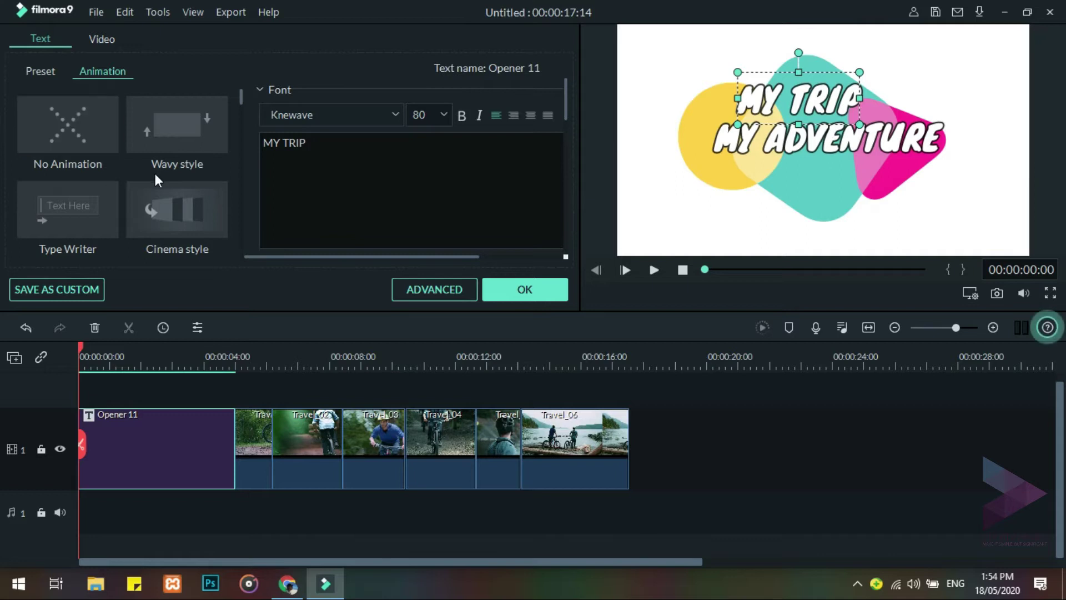
pyautogui.scroll(-10, 155, 174)
pyautogui.scroll(-8, 155, 174)
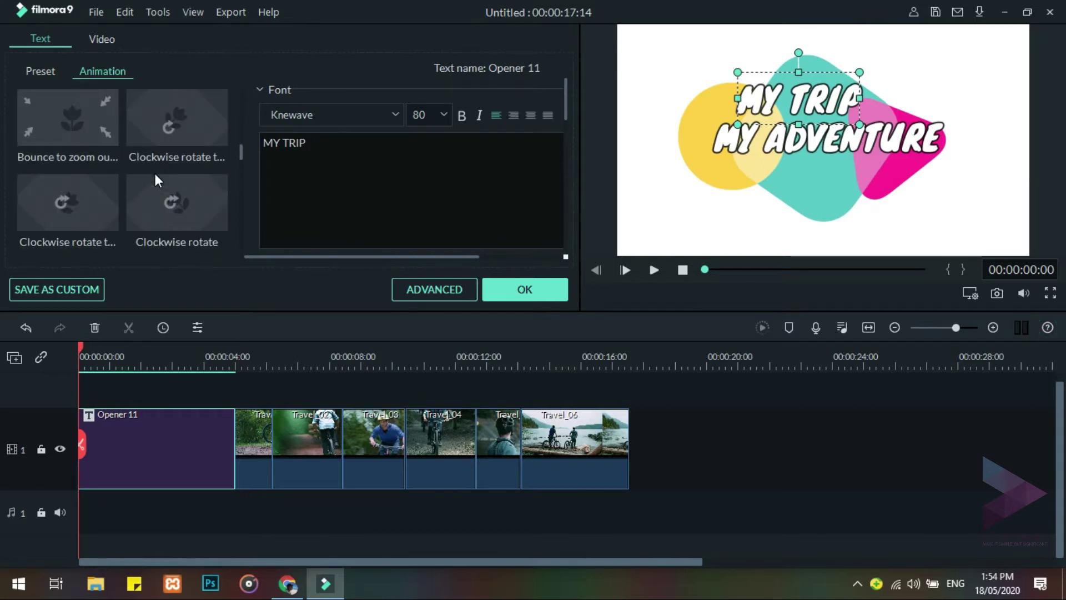
pyautogui.scroll(-2, 155, 173)
pyautogui.scroll(-12, 242, 161)
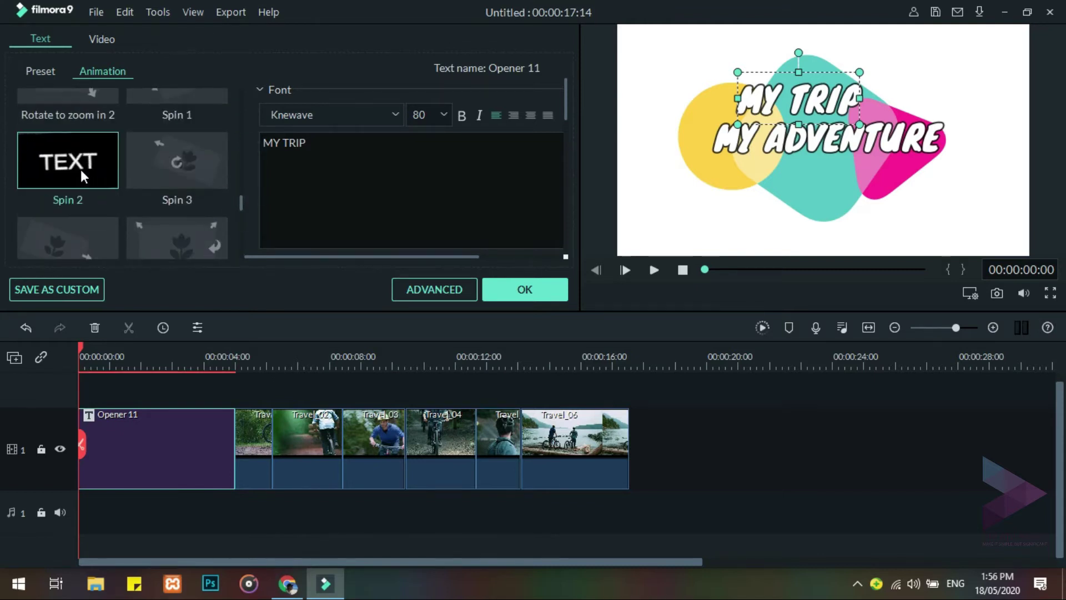
pyautogui.doubleClick(83, 169)
pyautogui.click(793, 138)
pyautogui.doubleClick(105, 161)
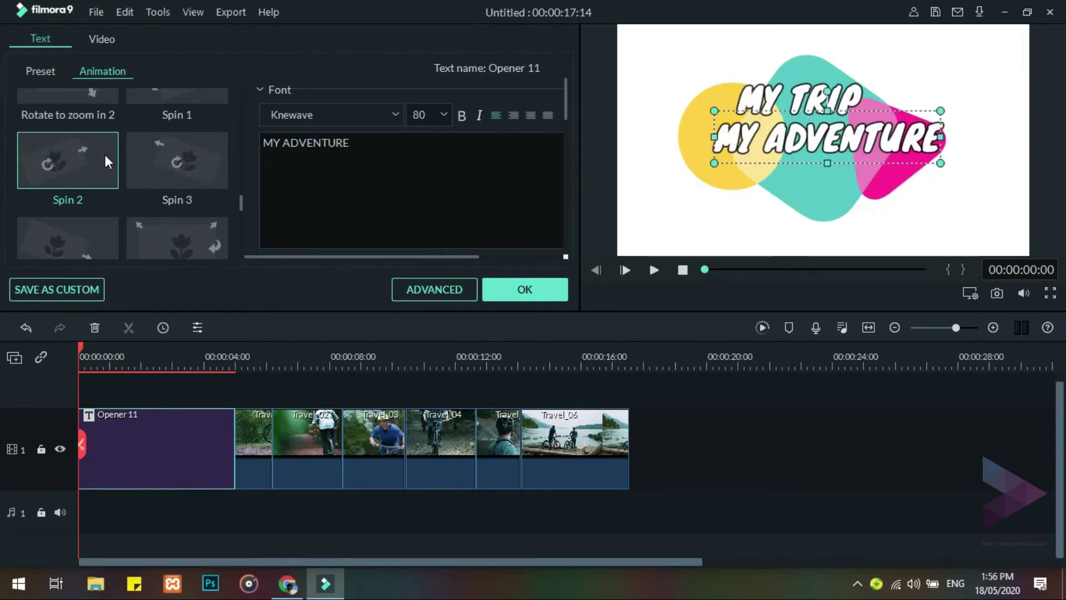
# Open the advanced text editor for the opener title and maximize its window
pyautogui.click(407, 294)
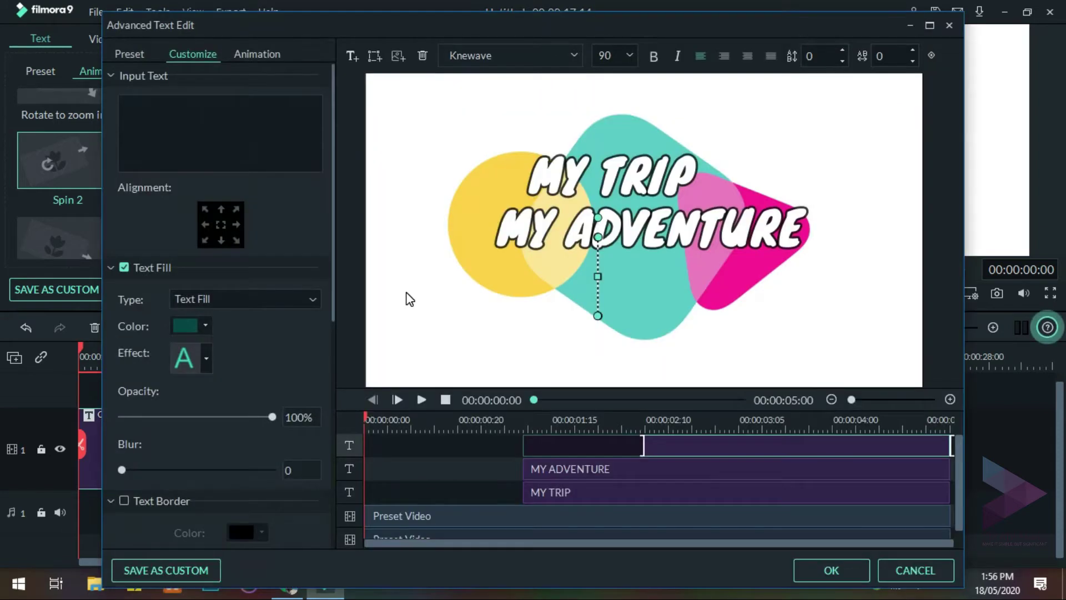
pyautogui.click(931, 26)
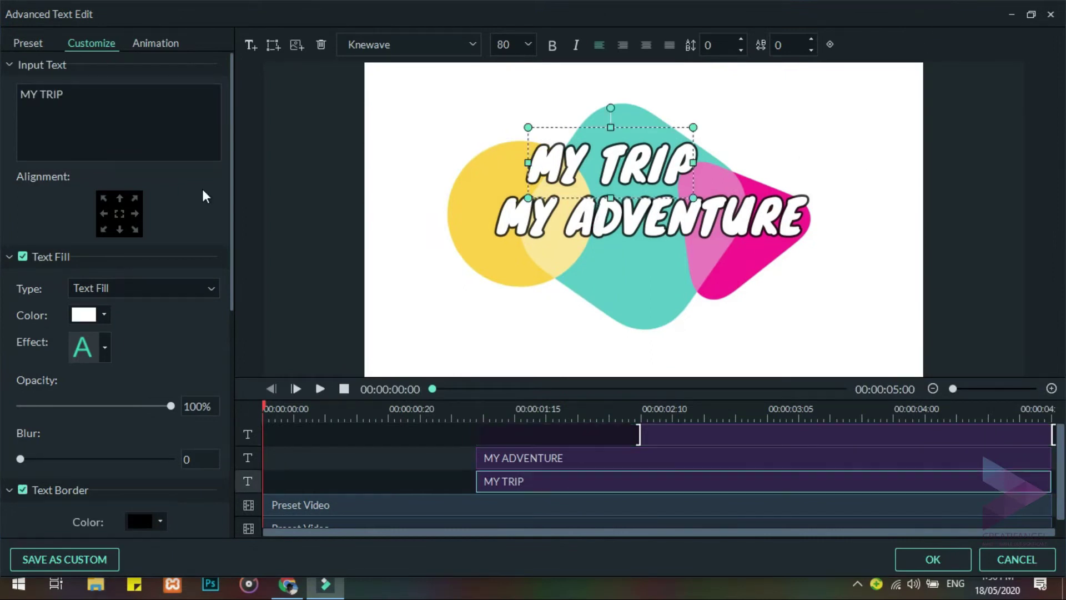
# Try top-left, top-centre, bottom-centre, right-middle and centre alignment on the MY TRIP line
pyautogui.click(102, 197)
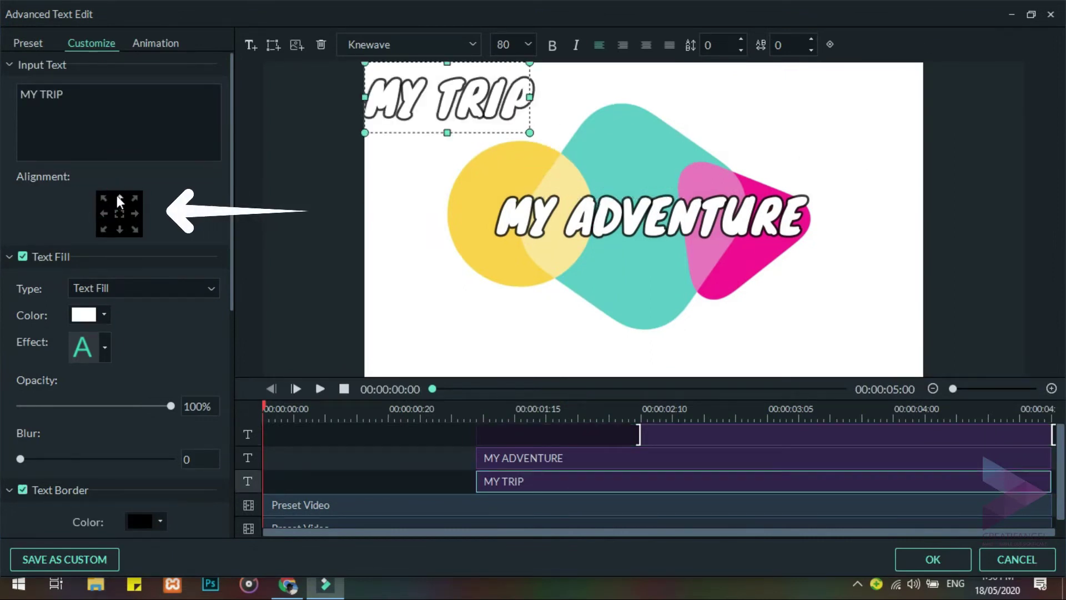
pyautogui.click(119, 199)
pyautogui.click(122, 229)
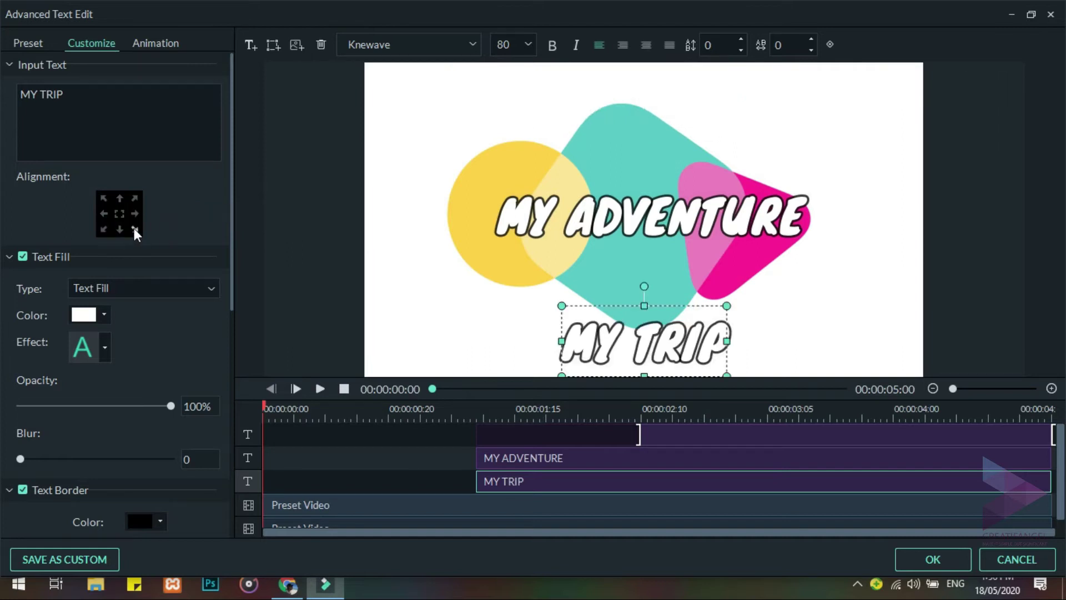
pyautogui.click(135, 213)
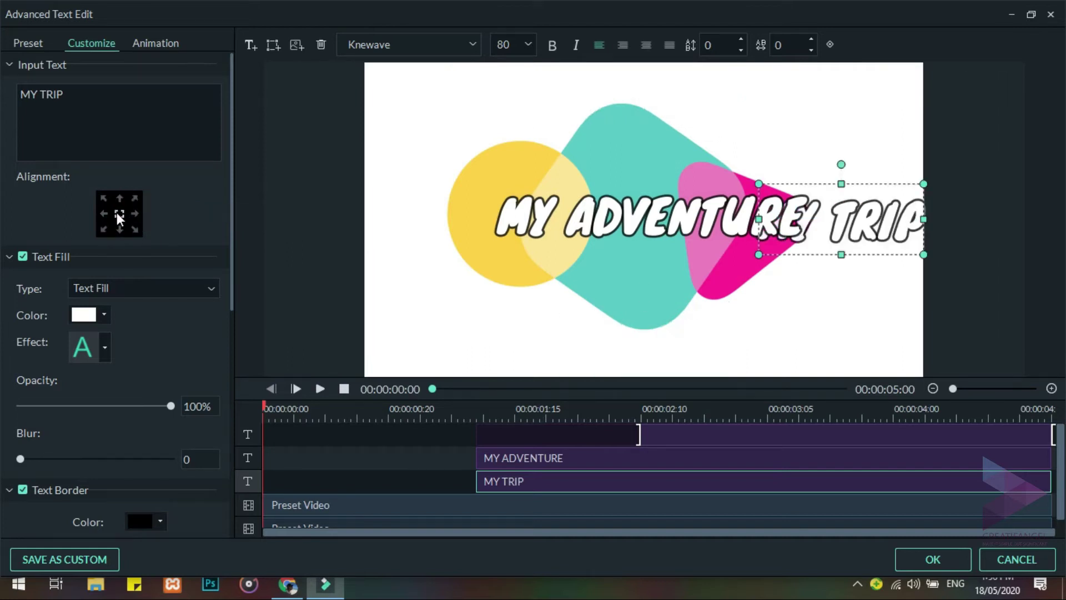
pyautogui.click(118, 213)
# Shrink both title lines to size 72 and reposition them over the coloured shapes, with MY TRIP above MY ADVENTURE
pyautogui.moveTo(660, 185); pyautogui.dragTo(654, 235)
pyautogui.click(666, 214)
pyautogui.moveTo(674, 157); pyautogui.dragTo(611, 128)
pyautogui.click(729, 251)
pyautogui.moveTo(729, 251); pyautogui.dragTo(731, 217)
pyautogui.press('Down')
pyautogui.press('Down')
pyautogui.press('Down')
pyautogui.press('Down')
pyautogui.press('Down')
pyautogui.press('Down')
pyautogui.press('Down')
pyautogui.press('Down')
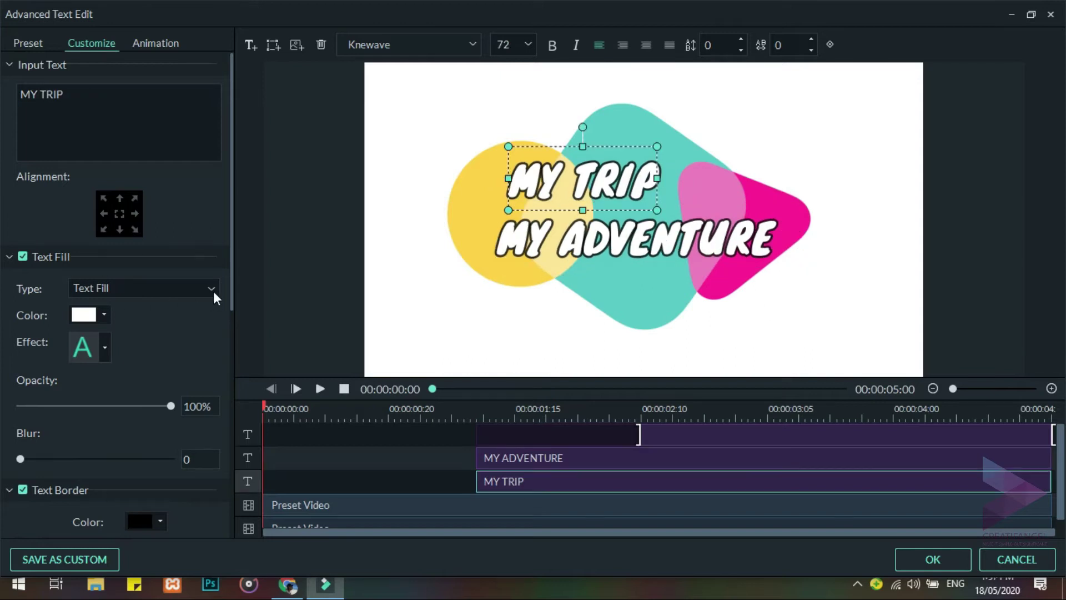
pyautogui.click(212, 286)
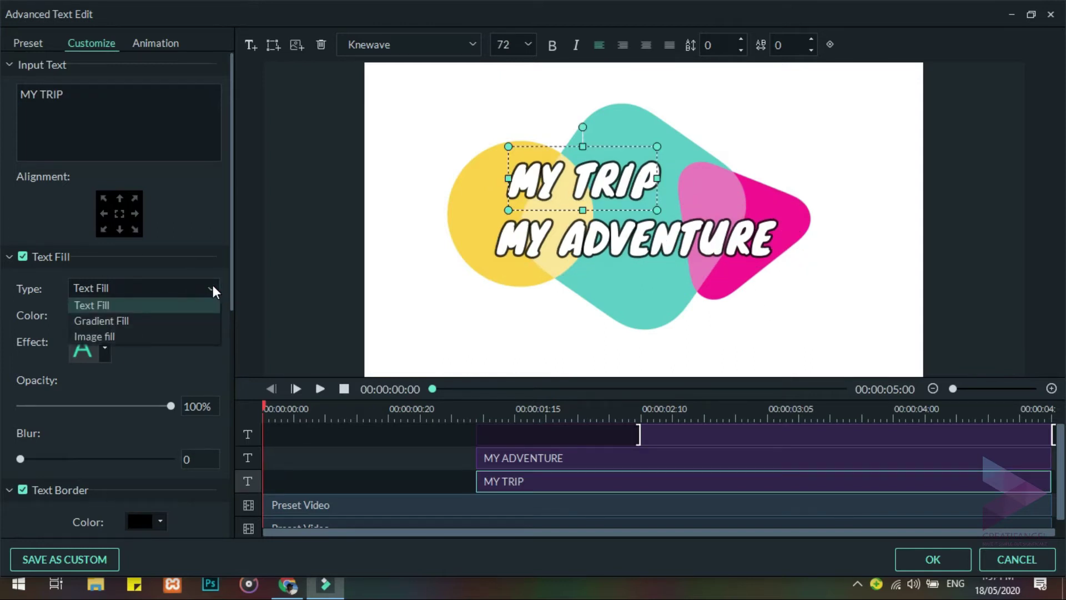
pyautogui.click(211, 341)
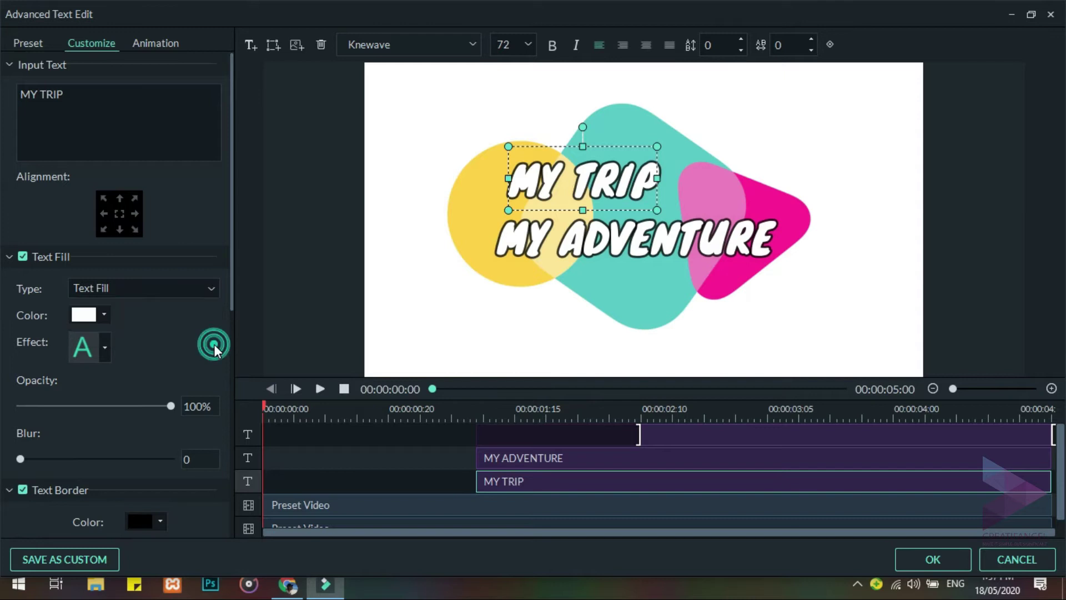
pyautogui.click(98, 312)
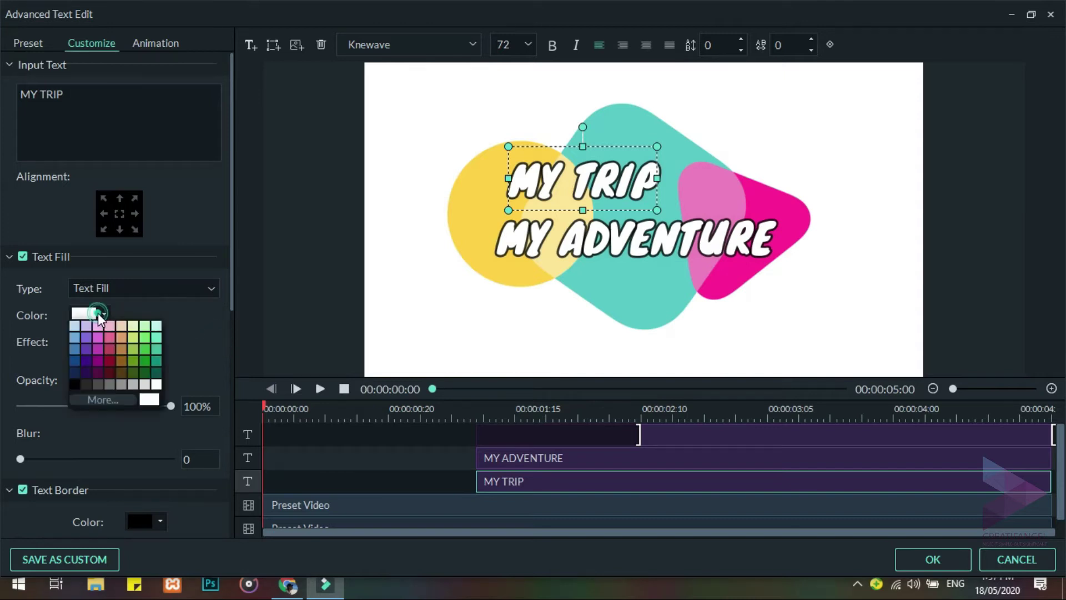
pyautogui.click(203, 325)
pyautogui.click(211, 286)
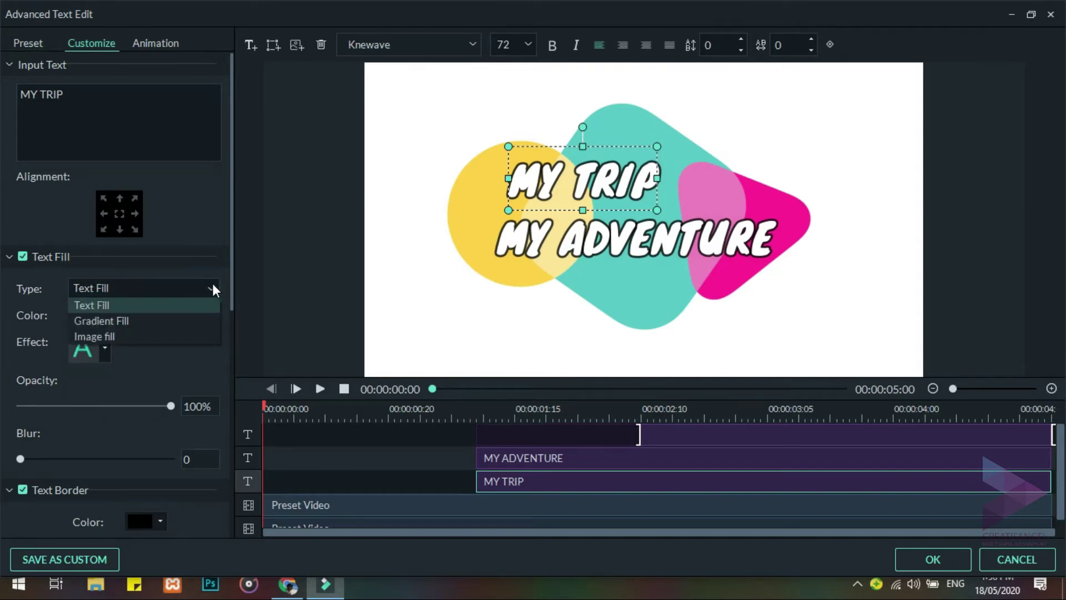
pyautogui.click(202, 303)
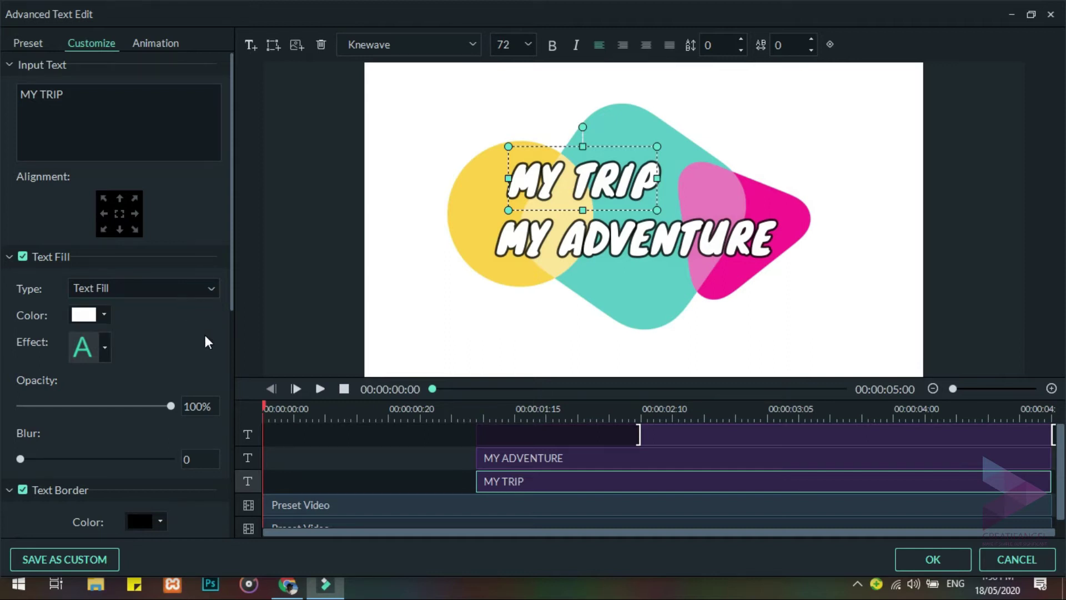
# Try a magenta solid fill and another palette colour on the MY TRIP line
pyautogui.click(102, 318)
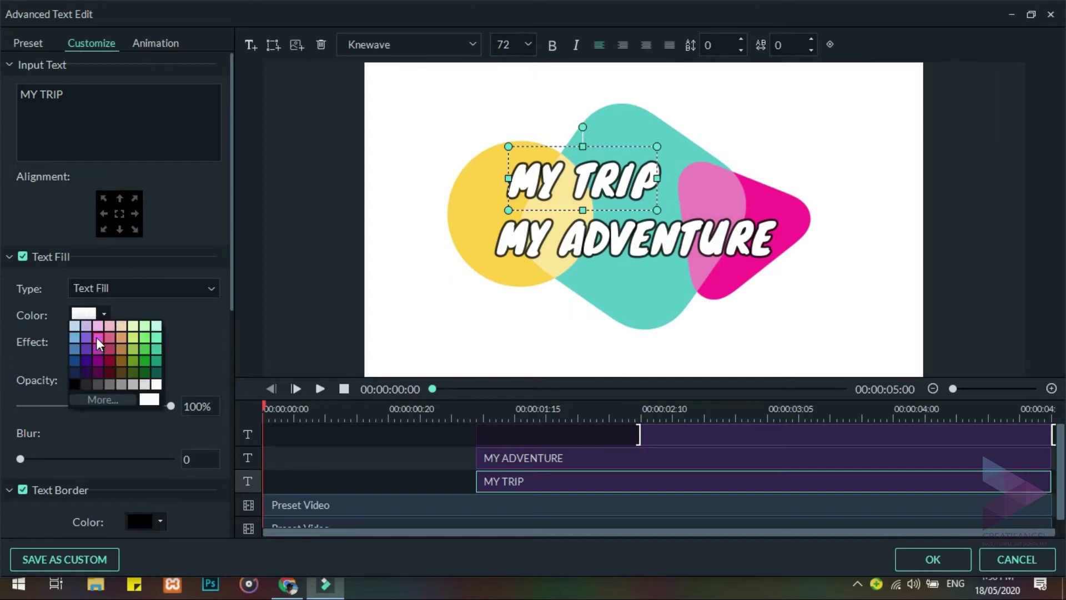
pyautogui.click(98, 342)
pyautogui.click(105, 315)
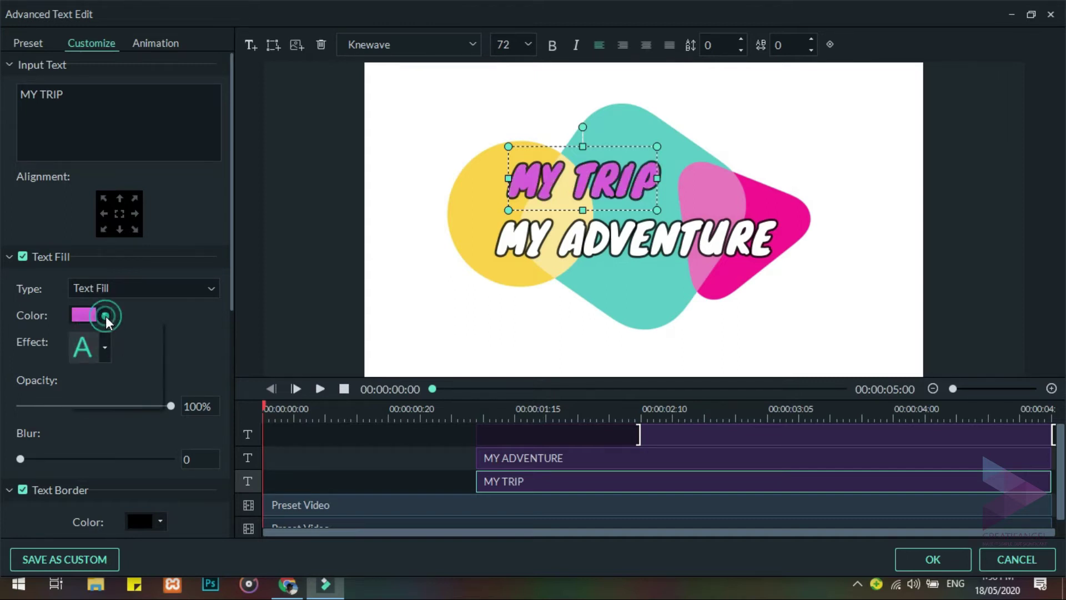
pyautogui.click(151, 340)
# Switch MY TRIP to Gradient Fill and sample the teal shape (#59c8c8) as its first gradient colour
pyautogui.click(212, 287)
pyautogui.click(158, 325)
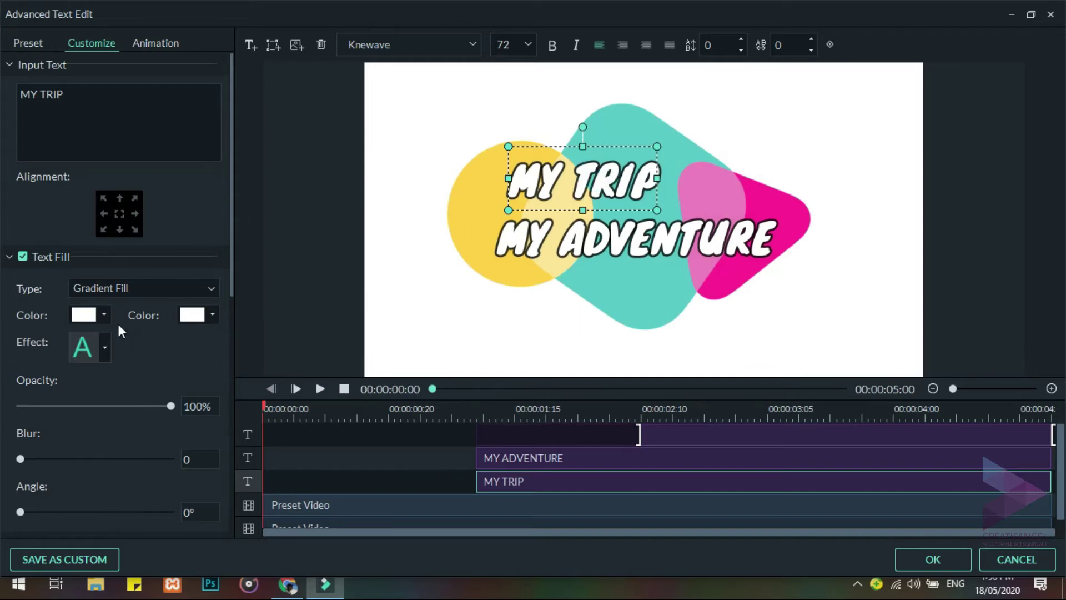
pyautogui.click(103, 311)
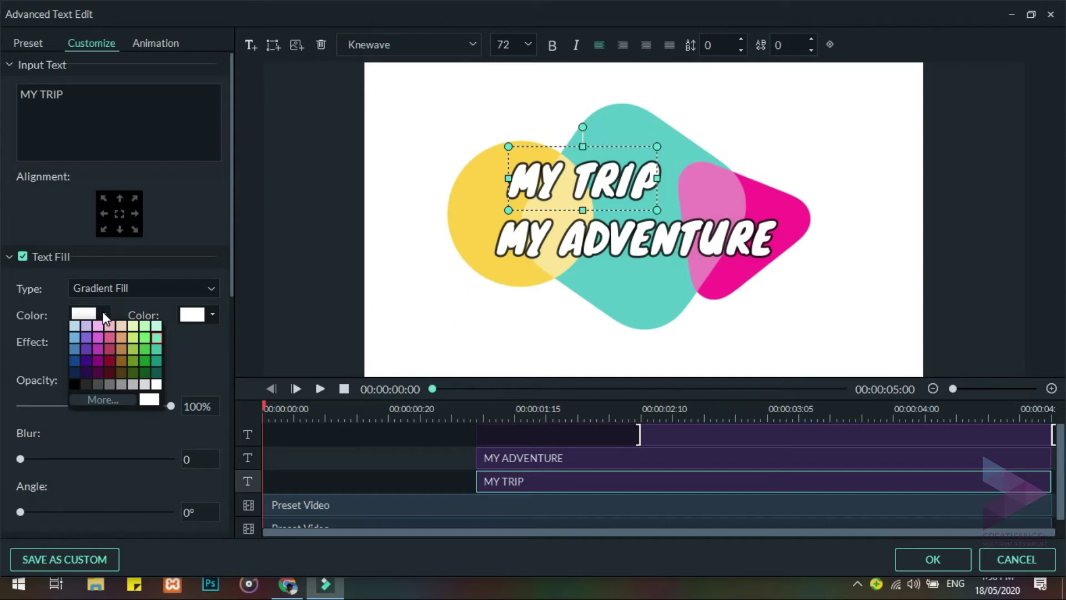
pyautogui.click(97, 399)
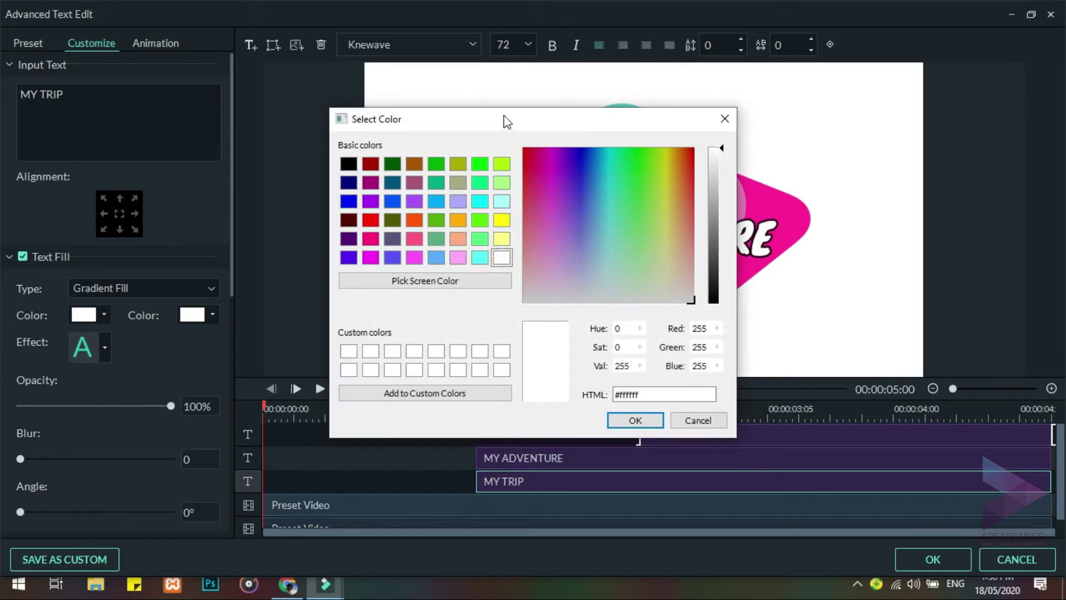
pyautogui.moveTo(504, 119); pyautogui.dragTo(517, 230)
pyautogui.click(405, 391)
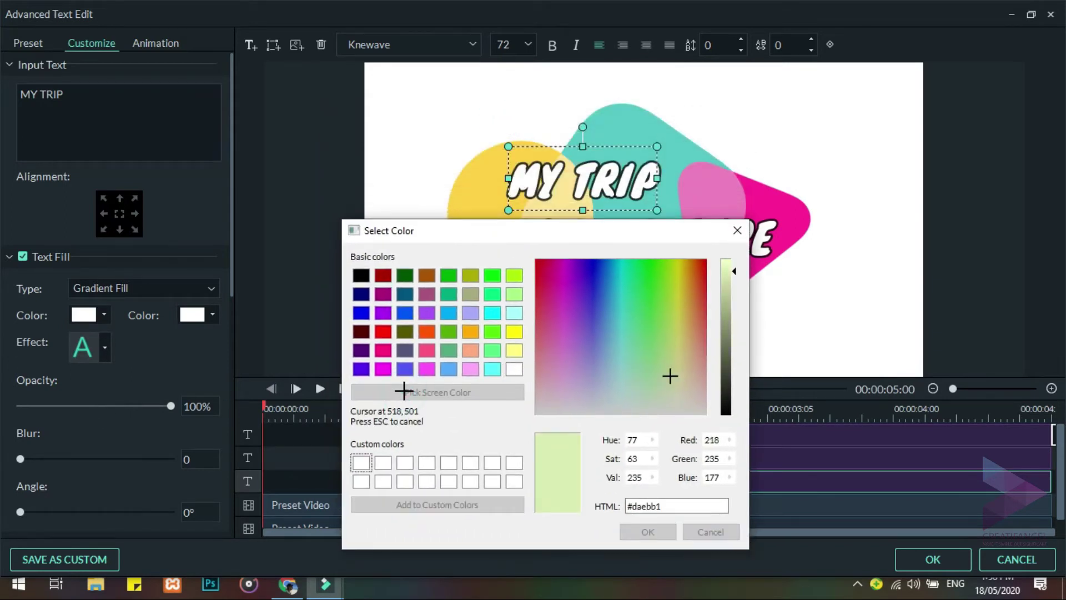
pyautogui.click(628, 120)
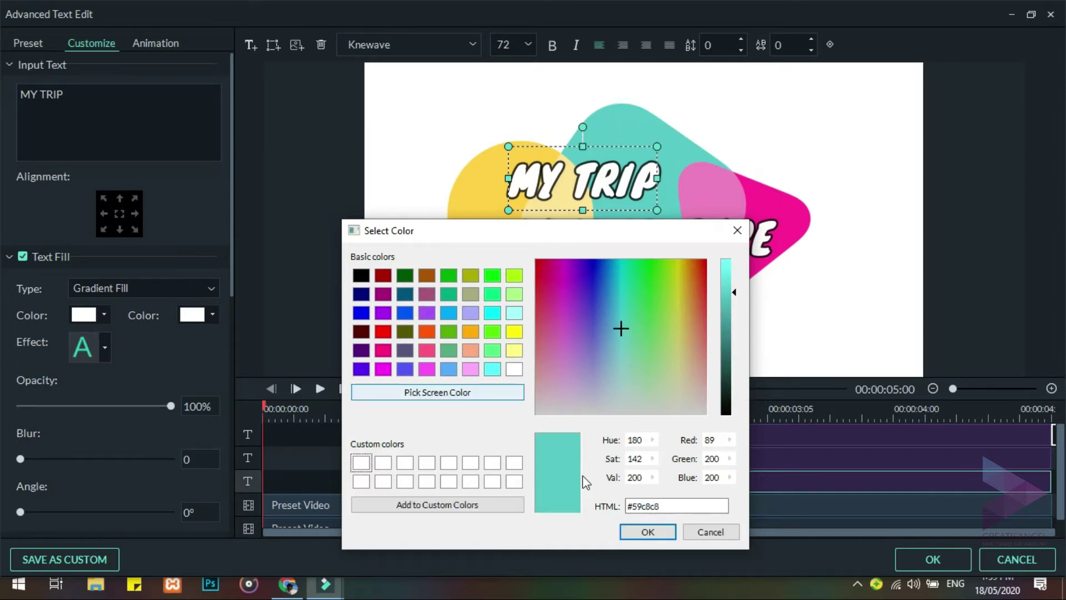
pyautogui.click(634, 530)
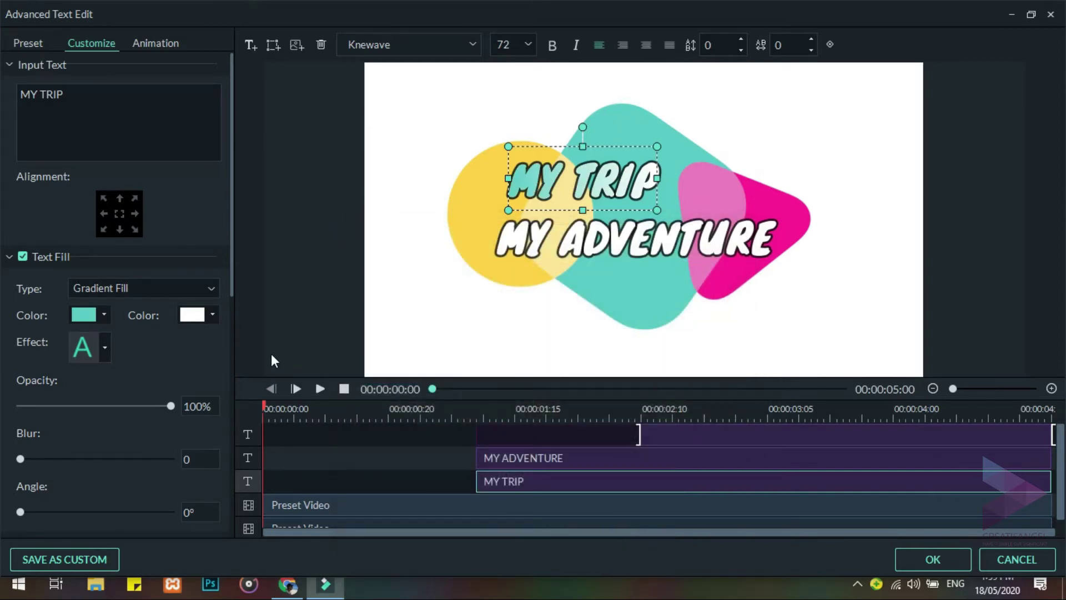
# Set the second gradient colour of MY TRIP to the yellow (#ffd040) sampled from the circle
pyautogui.click(212, 314)
pyautogui.click(208, 400)
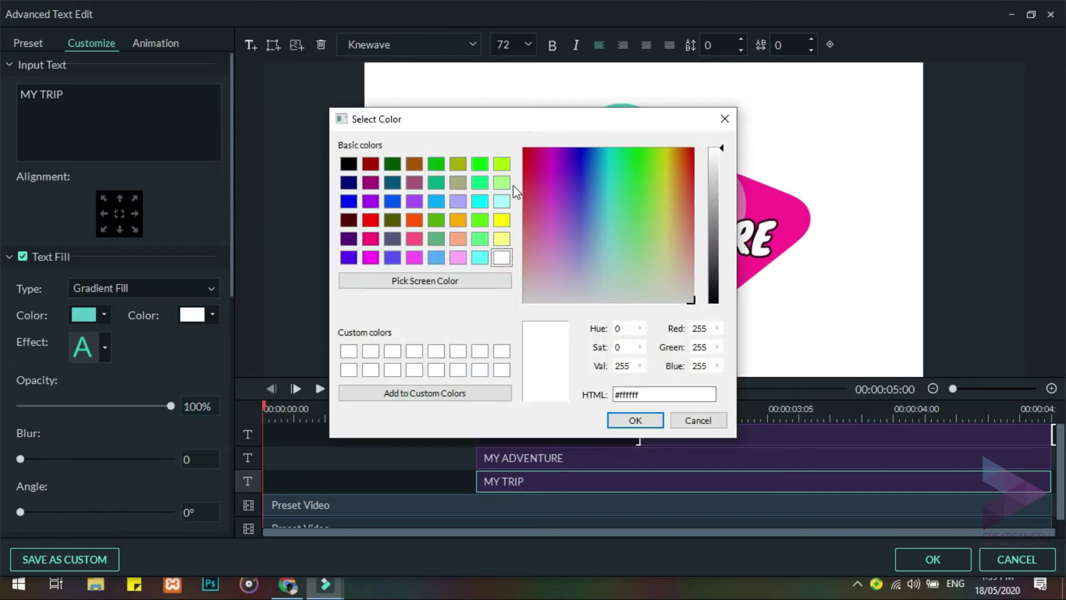
pyautogui.moveTo(546, 117); pyautogui.dragTo(557, 207)
pyautogui.click(414, 370)
pyautogui.click(479, 169)
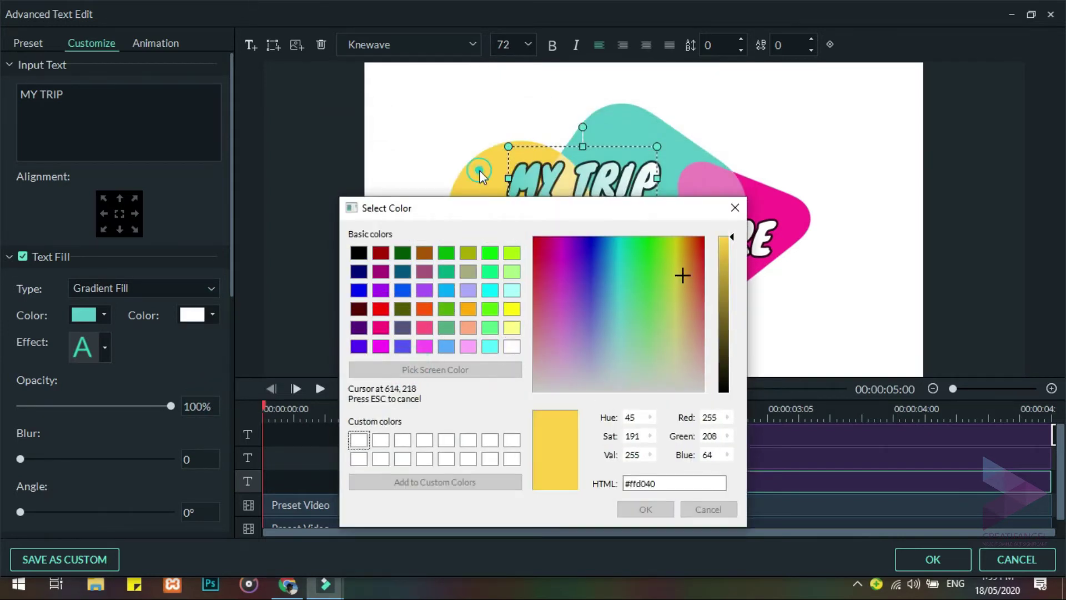
pyautogui.click(646, 510)
# Switch MY ADVENTURE to Gradient Fill and sample the pink shape as its first gradient colour
pyautogui.click(602, 232)
pyautogui.click(136, 288)
pyautogui.click(132, 321)
pyautogui.click(103, 314)
pyautogui.click(96, 401)
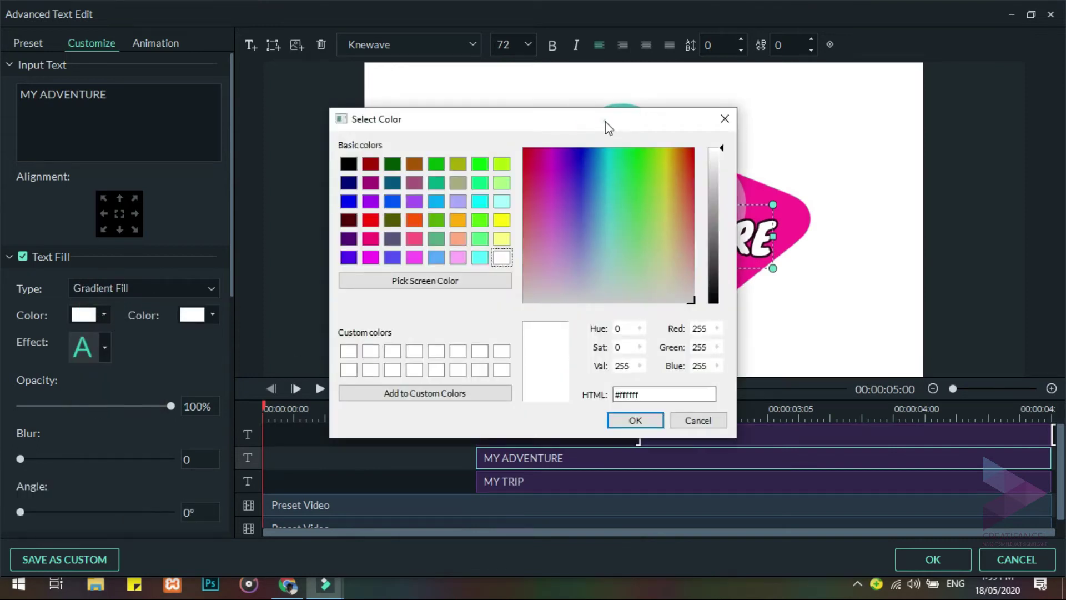
pyautogui.moveTo(607, 124); pyautogui.dragTo(607, 251)
pyautogui.click(425, 405)
pyautogui.click(789, 210)
pyautogui.click(636, 544)
# Set the second gradient colour of MY ADVENTURE to the teal (#59c8c8) sampled from the shape
pyautogui.click(213, 315)
pyautogui.click(205, 407)
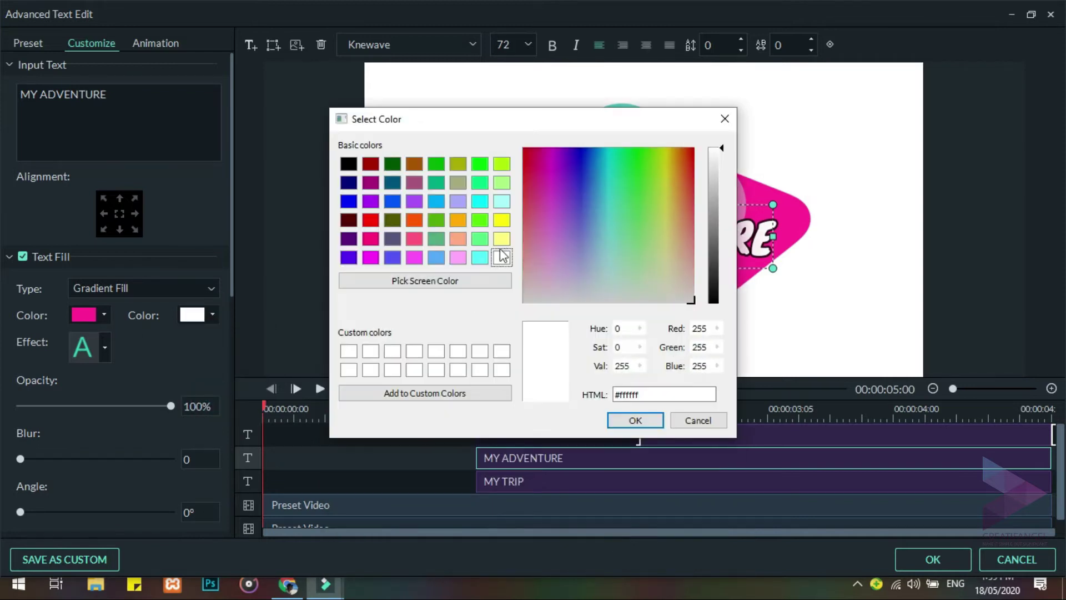
pyautogui.moveTo(526, 111); pyautogui.dragTo(525, 244)
pyautogui.click(425, 406)
pyautogui.click(625, 127)
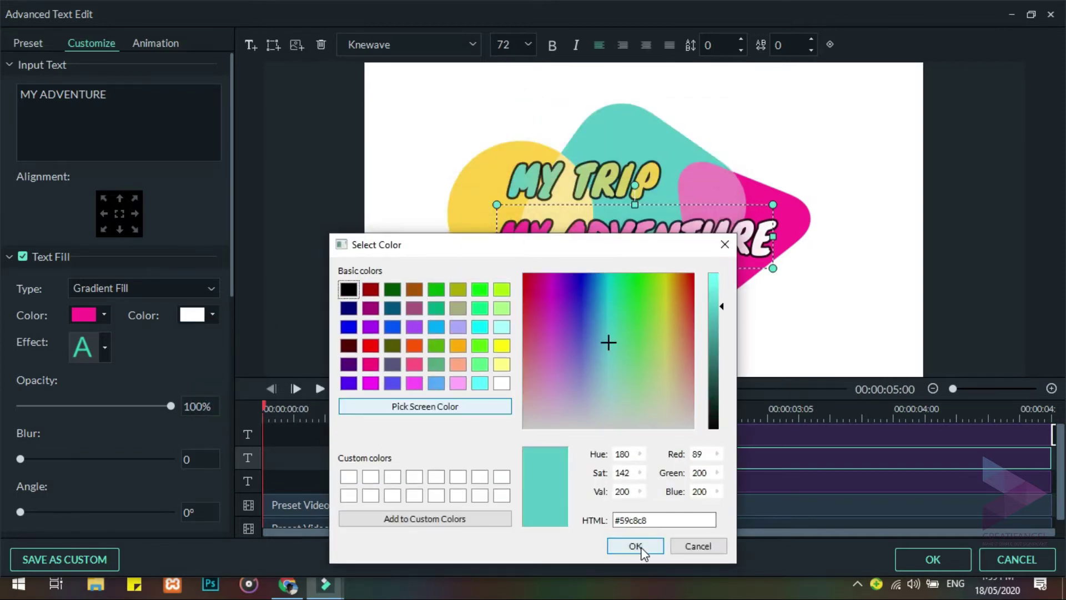
pyautogui.click(635, 546)
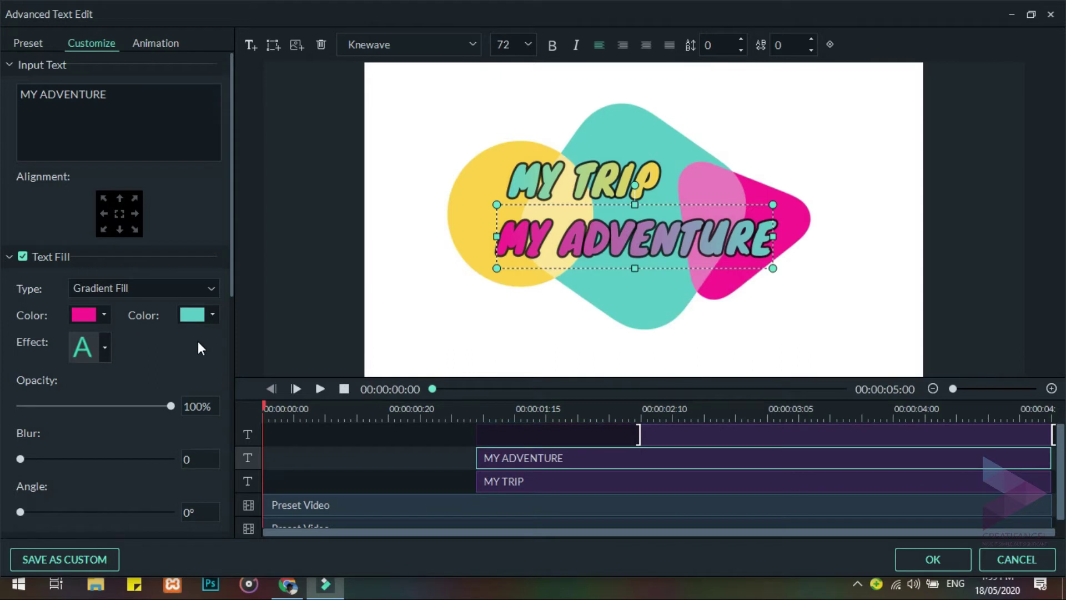
# Try an image fill with Preview.png on MY ADVENTURE and switch the line back to Gradient Fill
pyautogui.click(211, 288)
pyautogui.click(162, 339)
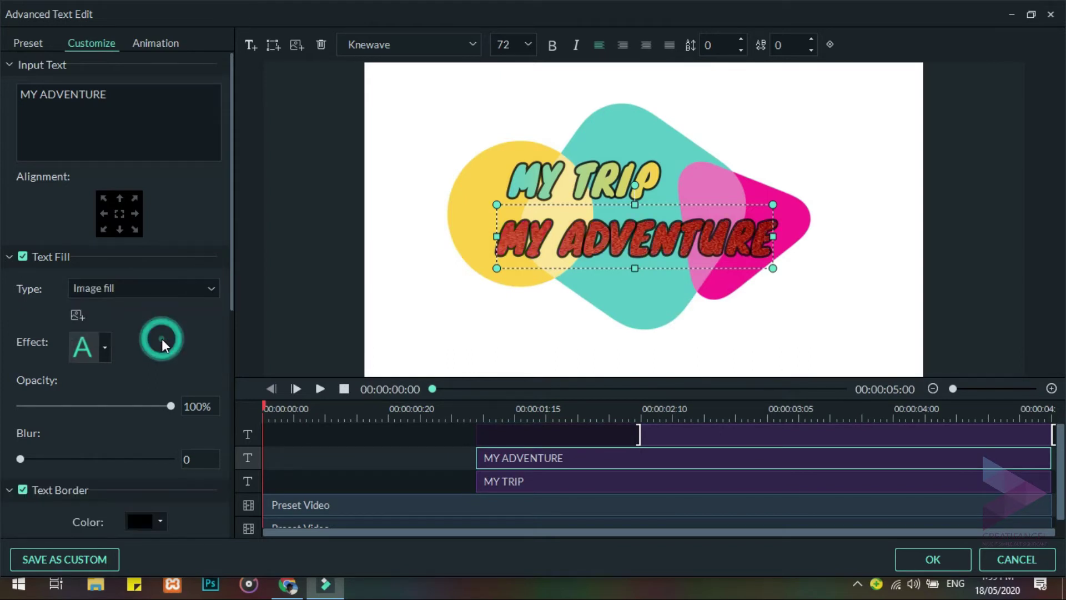
pyautogui.click(70, 315)
pyautogui.click(73, 314)
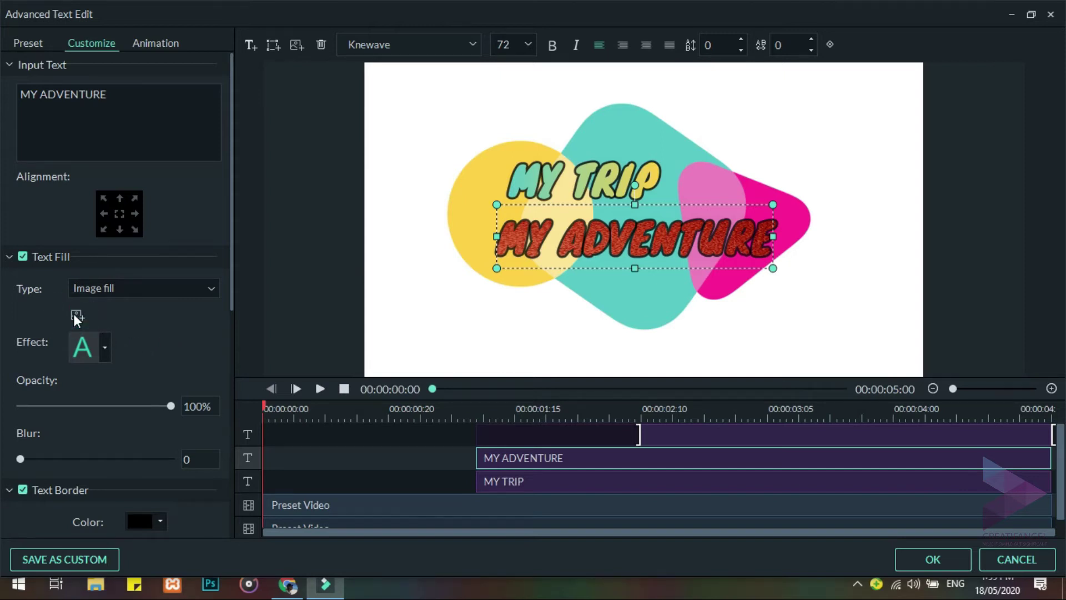
pyautogui.click(198, 142)
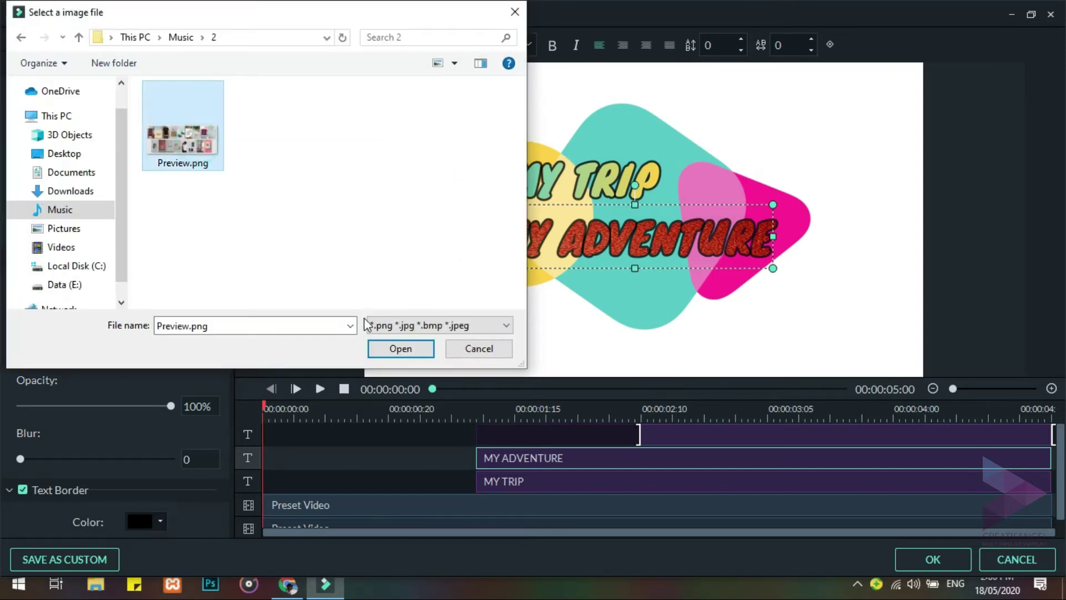
pyautogui.click(383, 348)
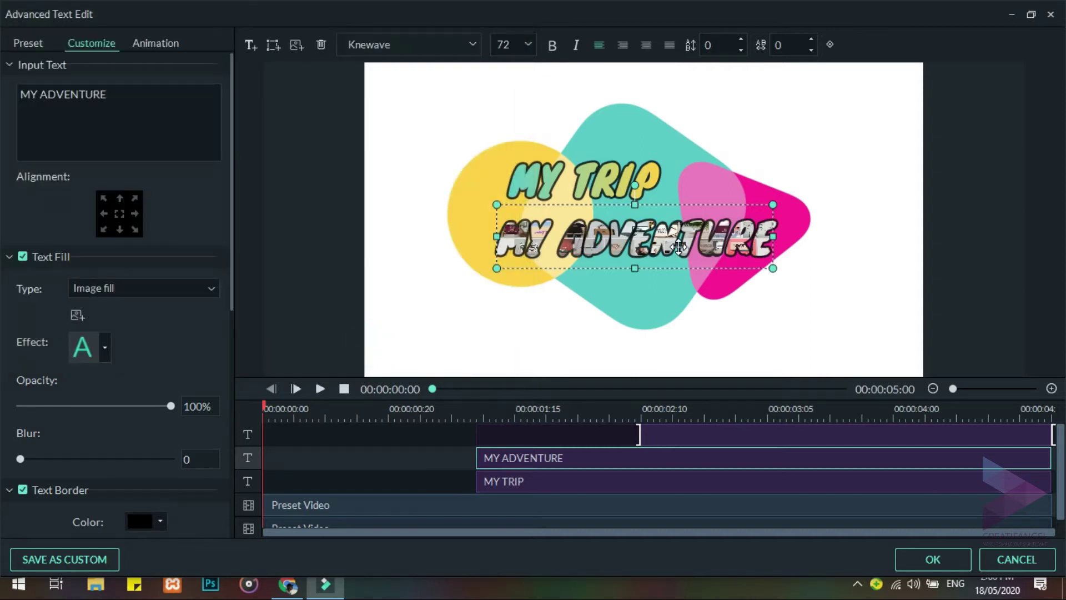
pyautogui.click(209, 289)
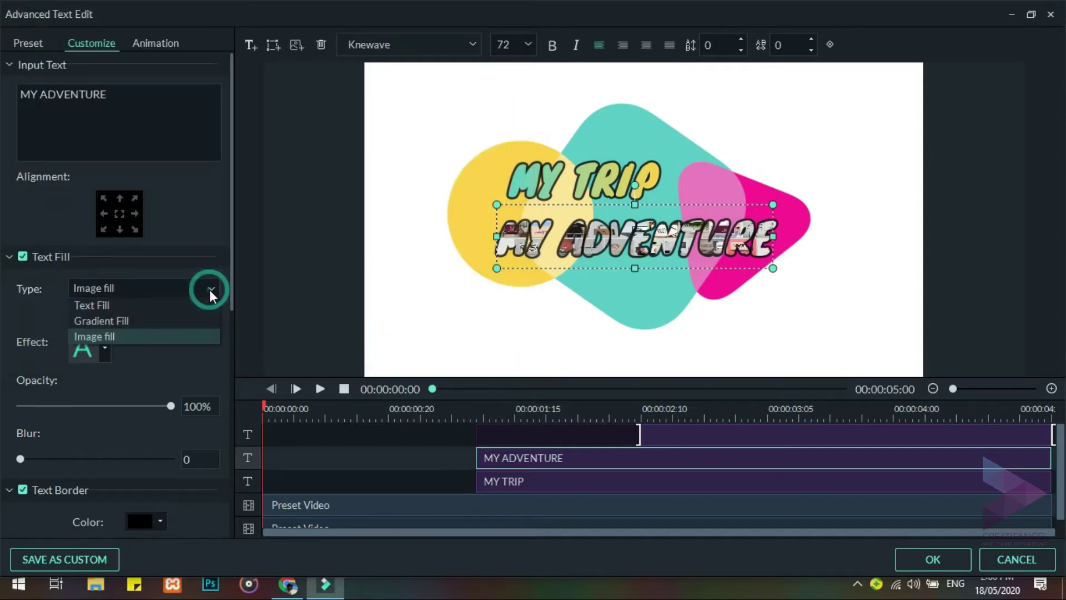
pyautogui.click(185, 320)
# Try other fill effect, opacity and blur settings on the MY TRIP and MY ADVENTURE lines
pyautogui.click(105, 347)
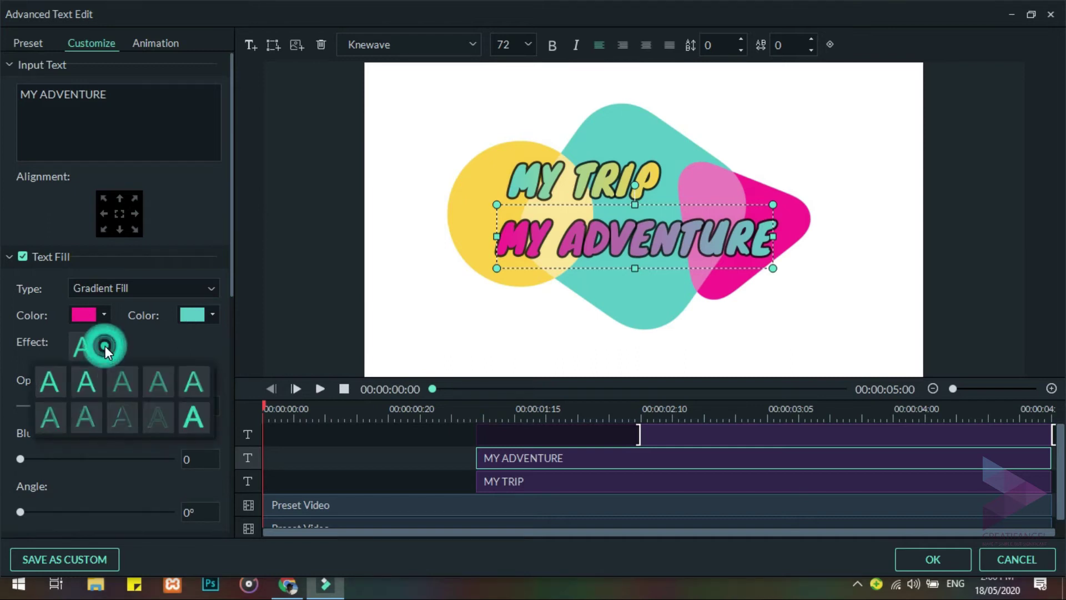
pyautogui.click(154, 342)
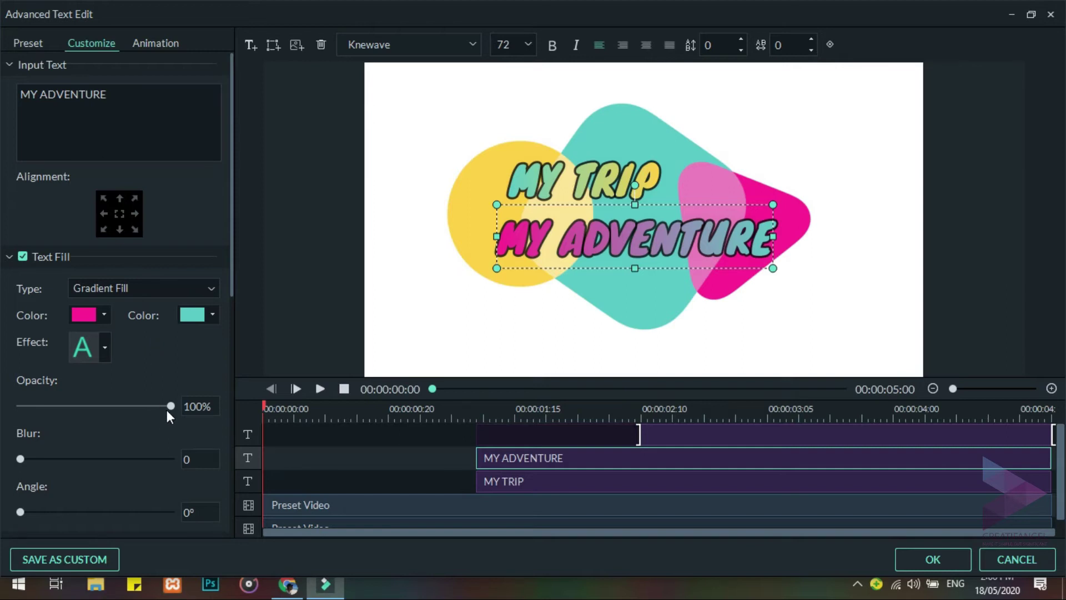
pyautogui.click(585, 183)
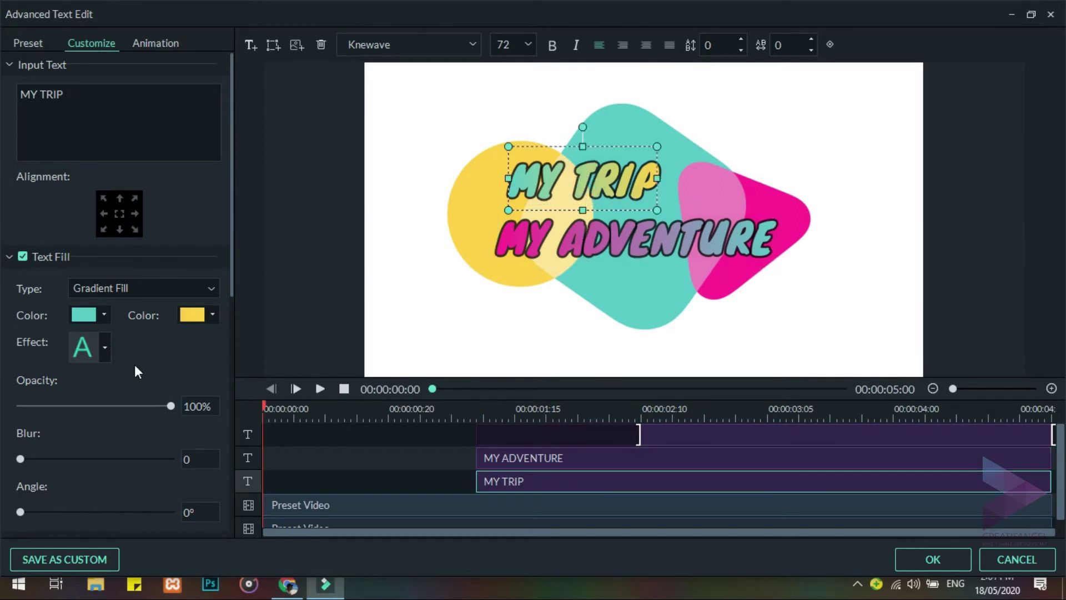
pyautogui.moveTo(171, 407); pyautogui.dragTo(198, 405)
pyautogui.click(668, 228)
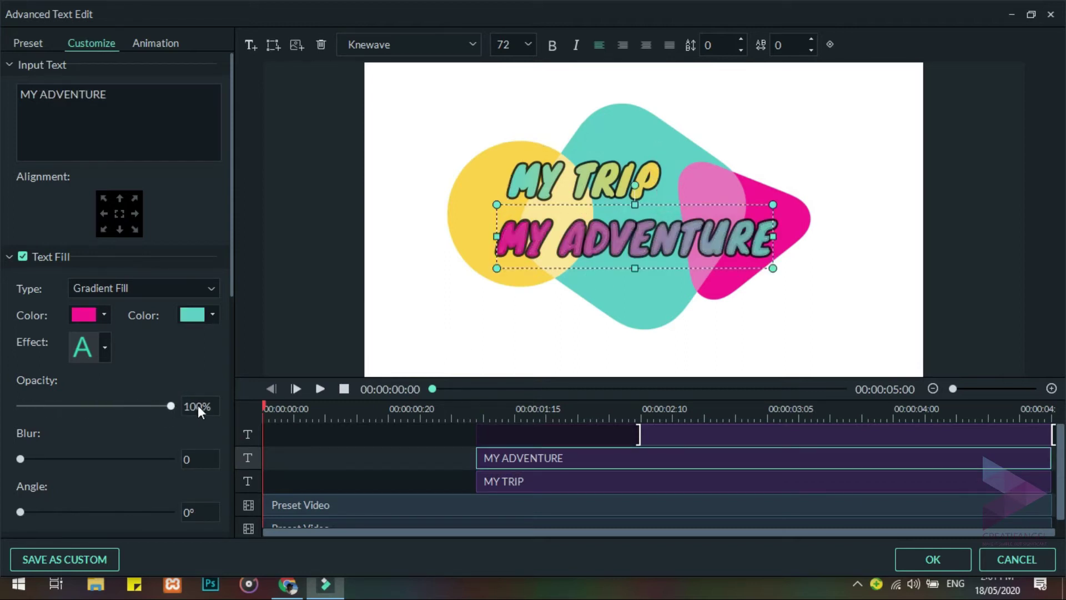
pyautogui.scroll(-2, 198, 405)
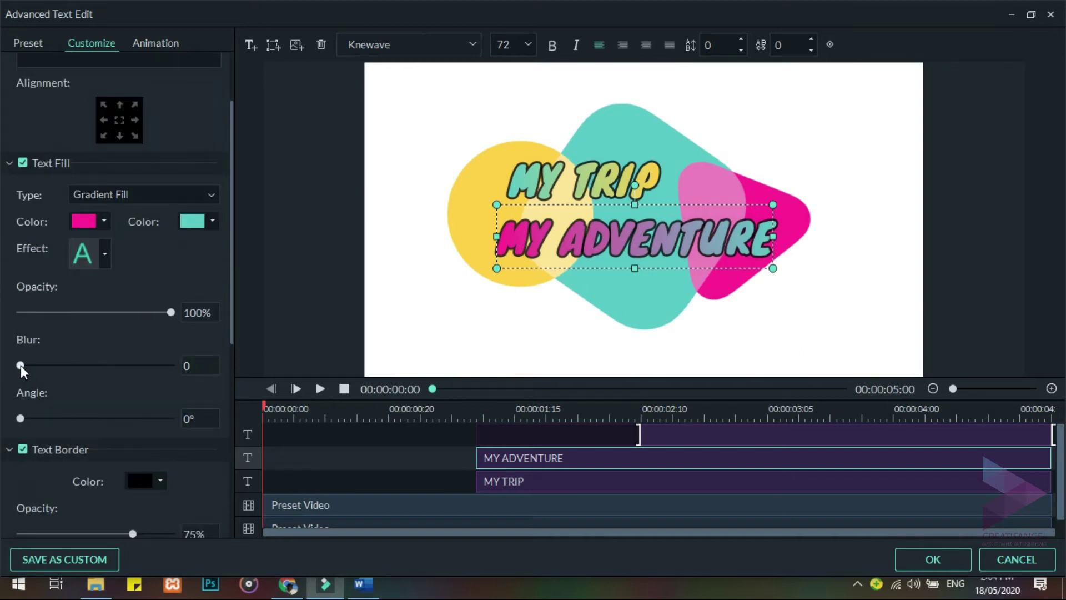
pyautogui.moveTo(21, 366)
pyautogui.mouseDown()
pyautogui.moveTo(179, 377)
pyautogui.moveTo(139, 365)
pyautogui.moveTo(7, 369)
pyautogui.moveTo(184, 380)
pyautogui.moveTo(17, 368)
pyautogui.mouseUp()
# Set the gradient fill angle to 287° for MY ADVENTURE and 298° for MY TRIP
pyautogui.scroll(-1, 148, 384)
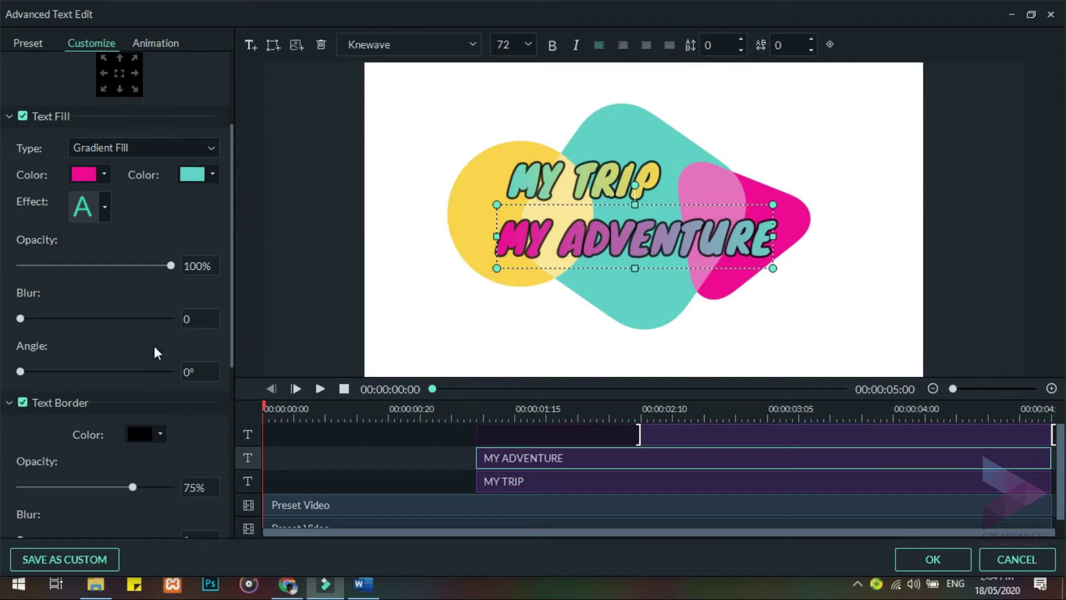
pyautogui.scroll(-1, 154, 346)
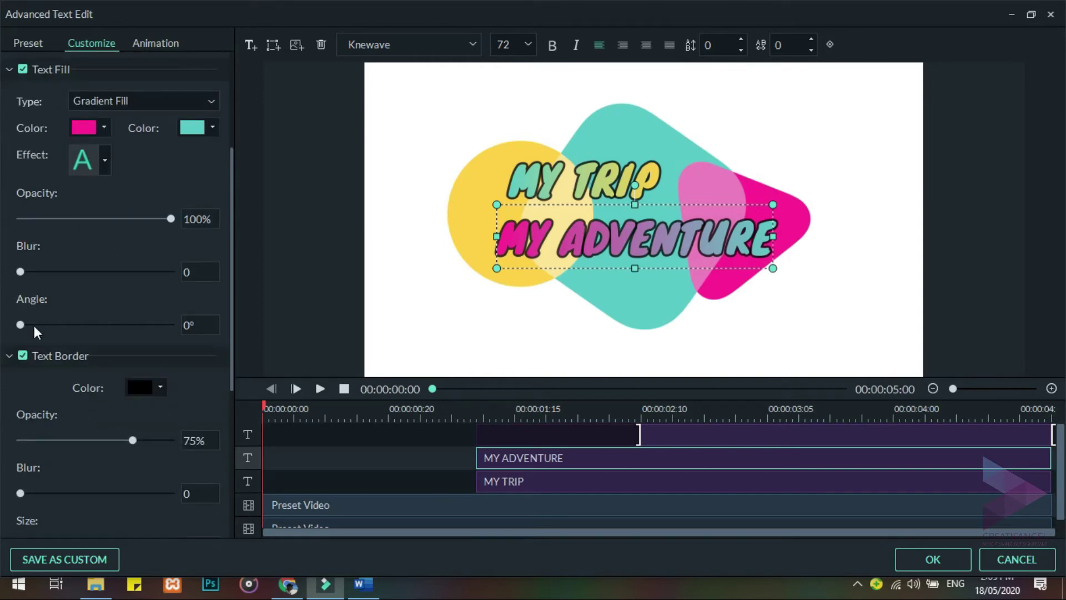
pyautogui.moveTo(23, 326)
pyautogui.mouseDown()
pyautogui.moveTo(59, 329)
pyautogui.moveTo(28, 330)
pyautogui.mouseUp()
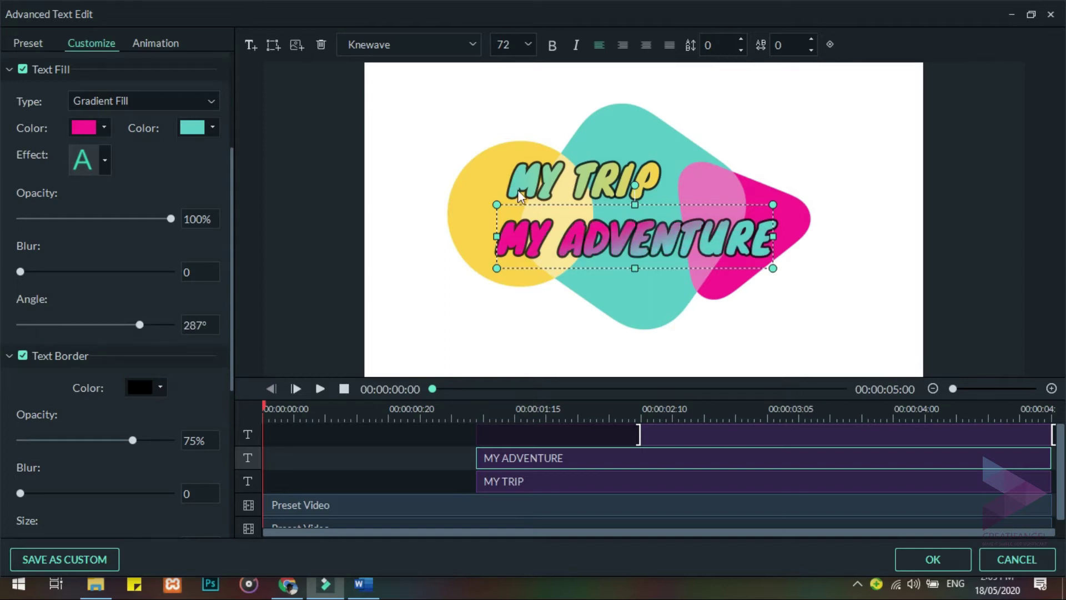
pyautogui.click(519, 189)
pyautogui.moveTo(21, 324); pyautogui.dragTo(146, 341)
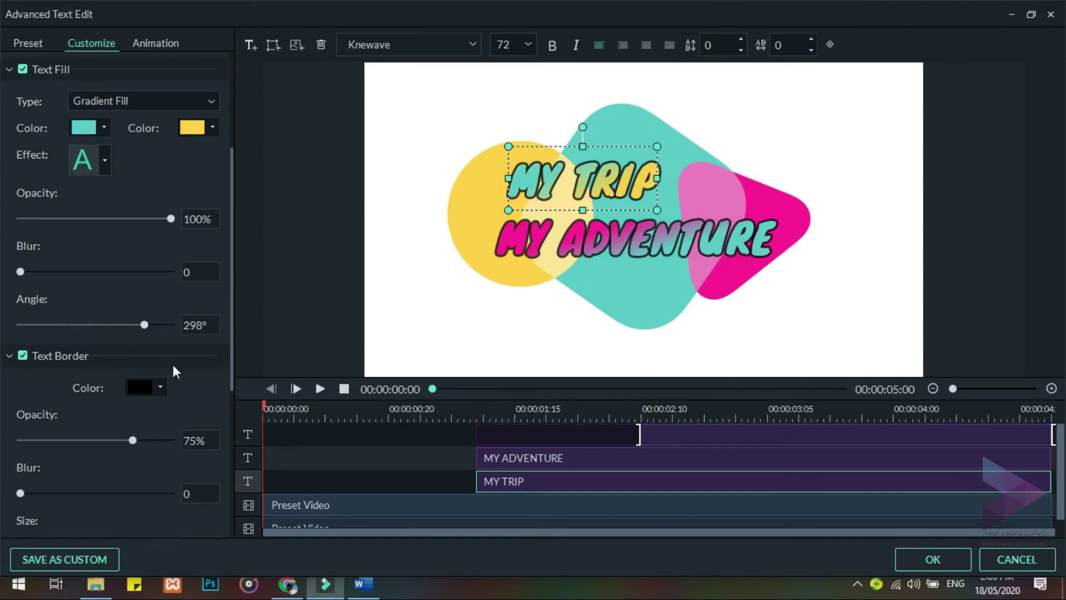
# Set the text border of both title lines to blur 4 and size 12, with MY TRIP's border opacity at 74%
pyautogui.scroll(-1, 173, 367)
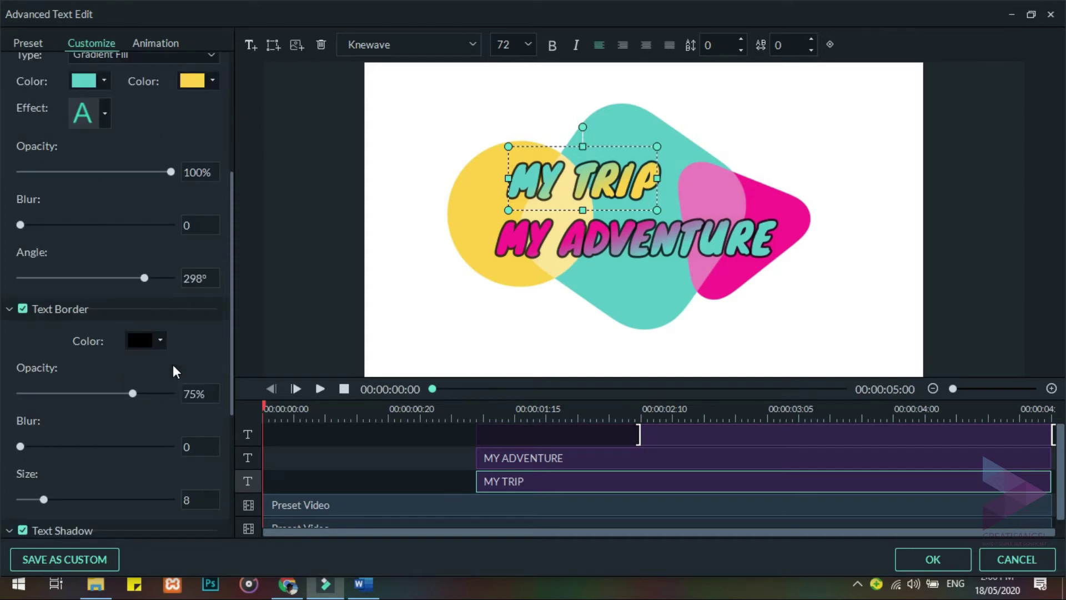
pyautogui.click(160, 339)
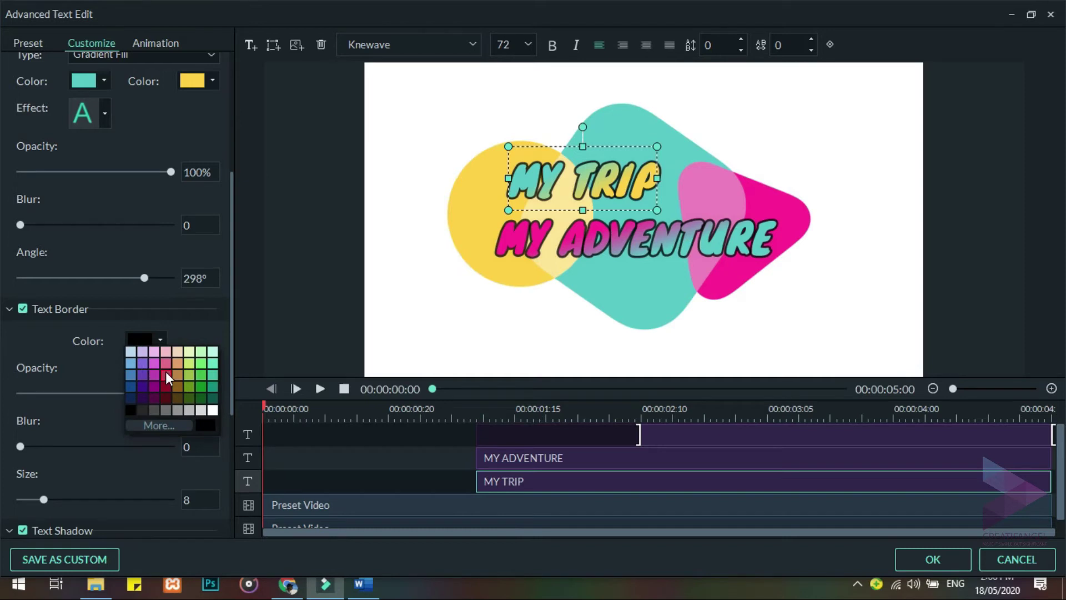
pyautogui.click(195, 330)
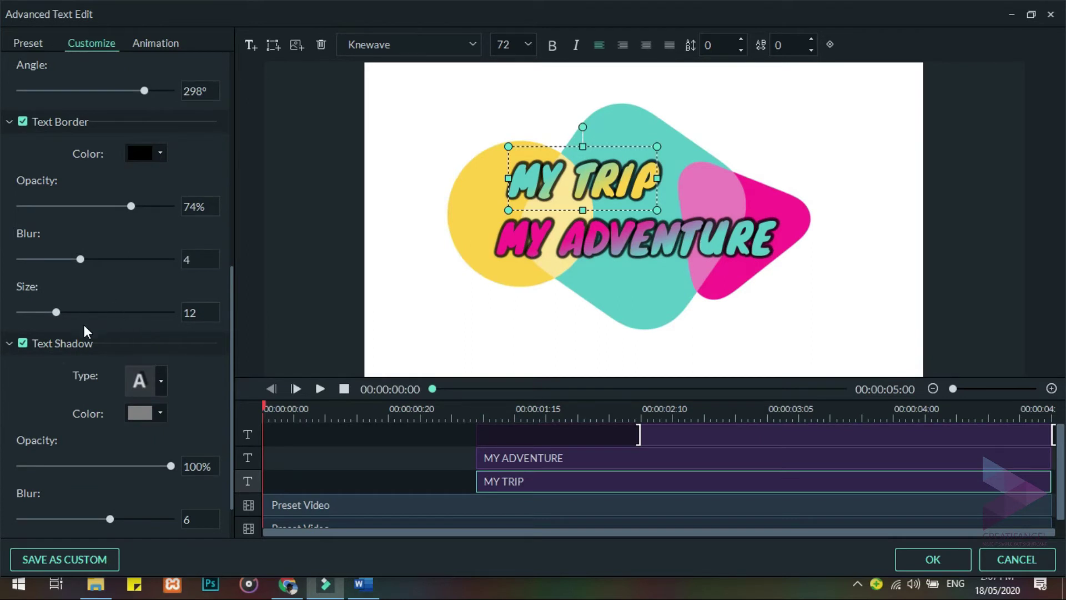
# Examine the text shadow types and colours available for the title lines
pyautogui.scroll(-1, 52, 398)
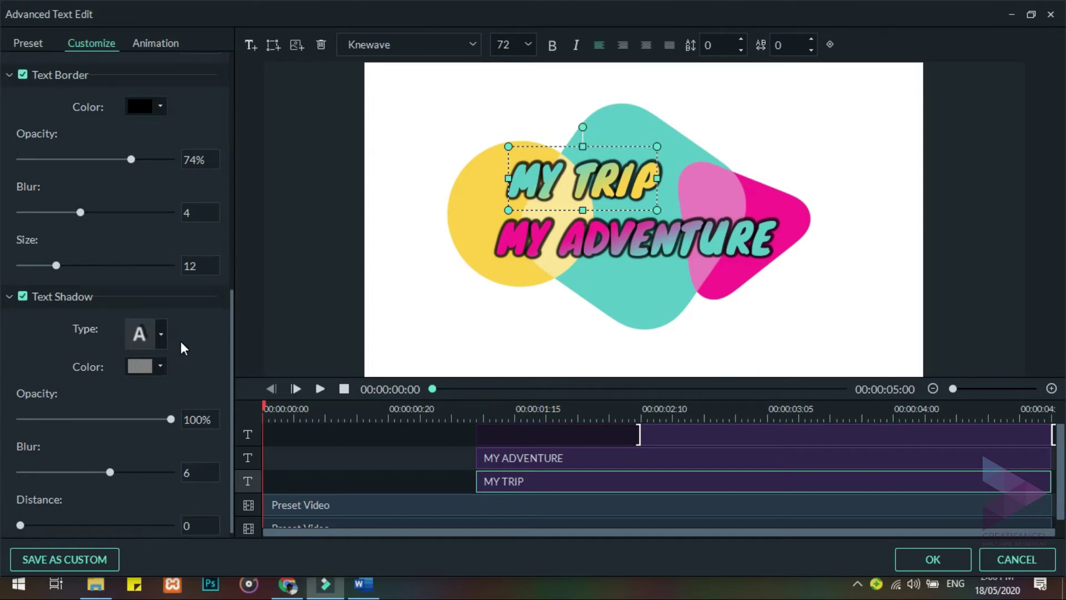
pyautogui.click(161, 334)
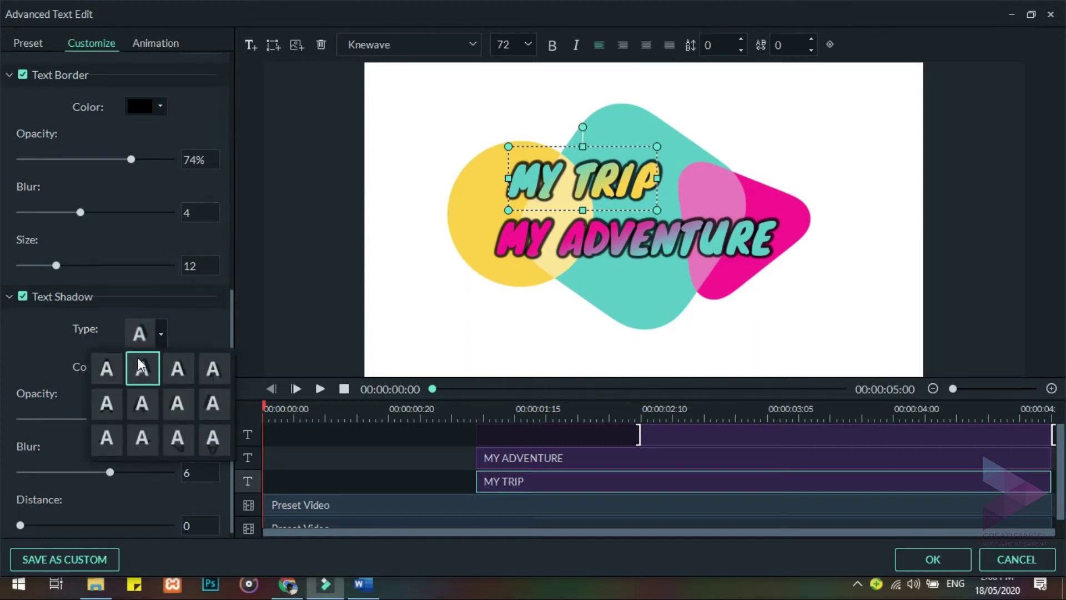
pyautogui.click(140, 364)
pyautogui.click(159, 328)
pyautogui.click(144, 370)
pyautogui.click(161, 363)
pyautogui.click(204, 362)
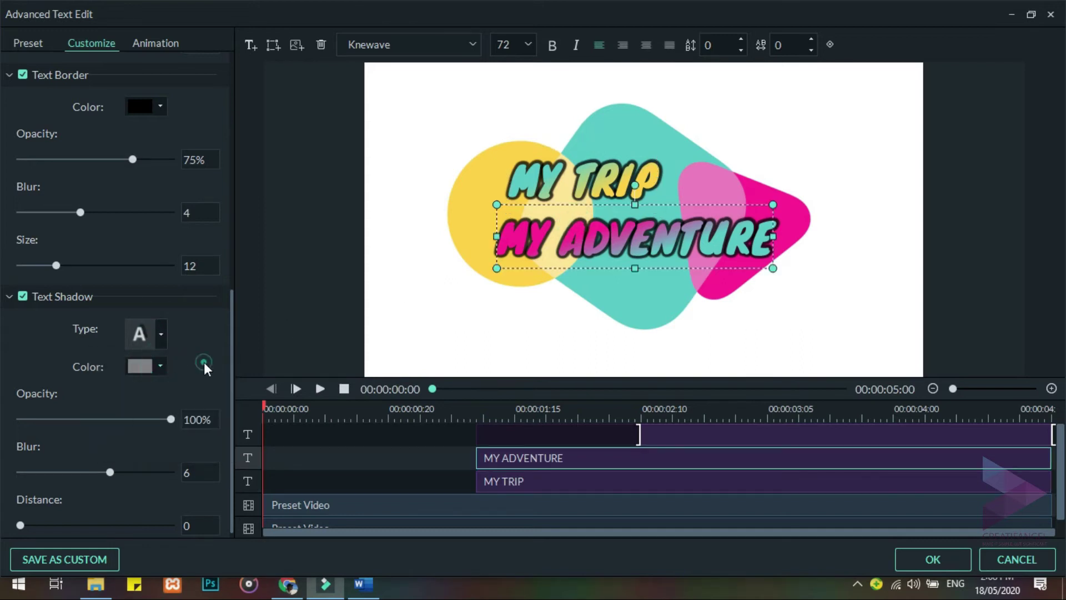
# Set the text shadow distance to 8 for both MY ADVENTURE and MY TRIP
pyautogui.scroll(-1, 204, 362)
pyautogui.moveTo(170, 412)
pyautogui.mouseDown()
pyautogui.moveTo(125, 412)
pyautogui.moveTo(154, 412)
pyautogui.mouseUp()
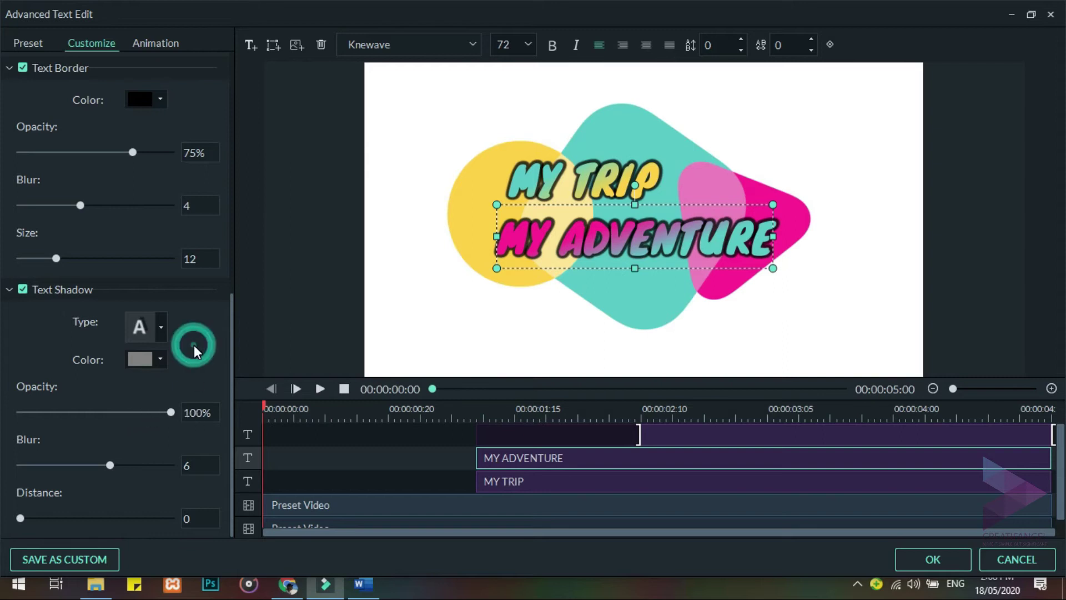
pyautogui.moveTo(22, 518); pyautogui.dragTo(85, 521)
pyautogui.click(548, 172)
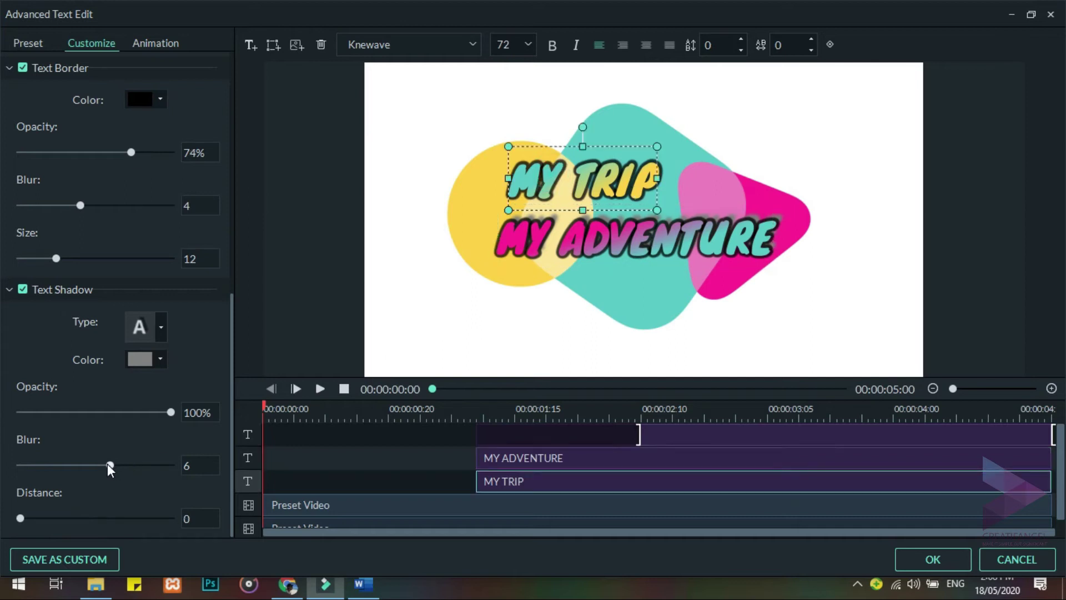
pyautogui.moveTo(20, 518); pyautogui.dragTo(86, 528)
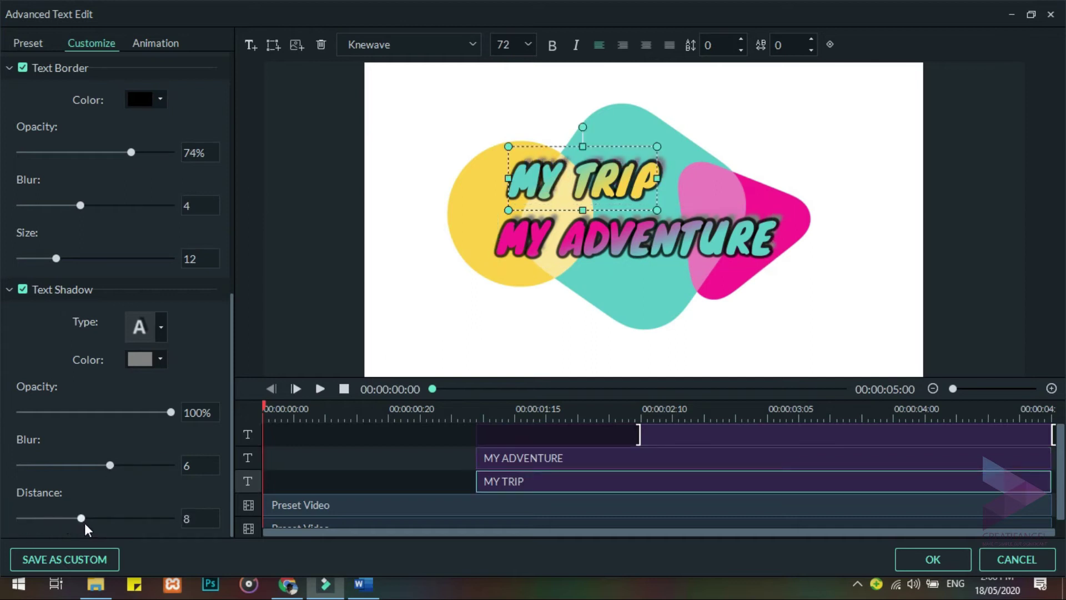
# Lower the text shadow opacity of both MY TRIP and MY ADVENTURE to 33%
pyautogui.moveTo(171, 412); pyautogui.dragTo(69, 412)
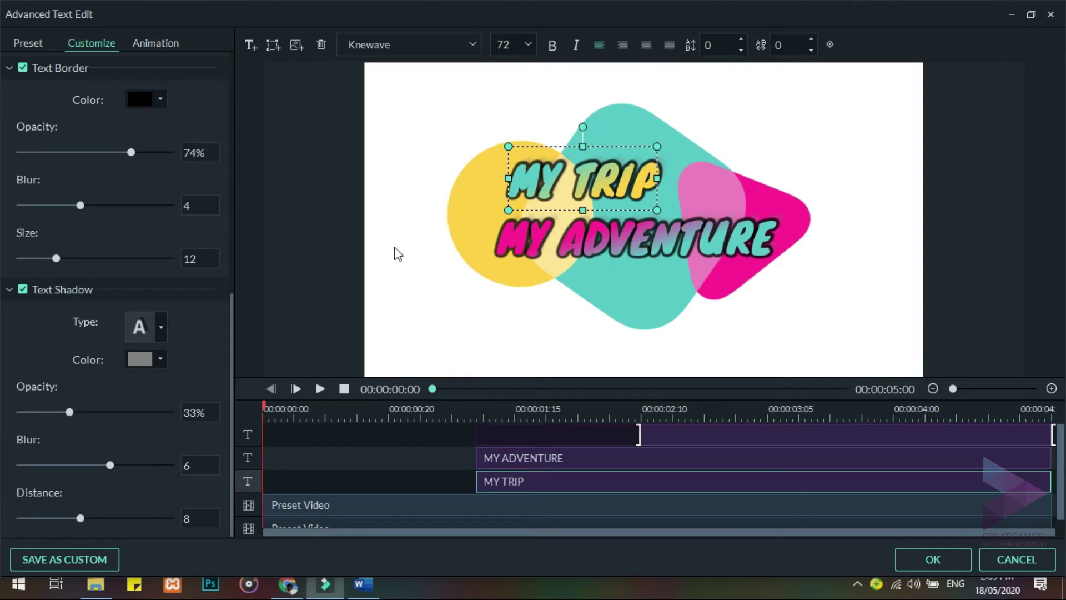
pyautogui.click(557, 240)
pyautogui.moveTo(72, 411); pyautogui.dragTo(70, 412)
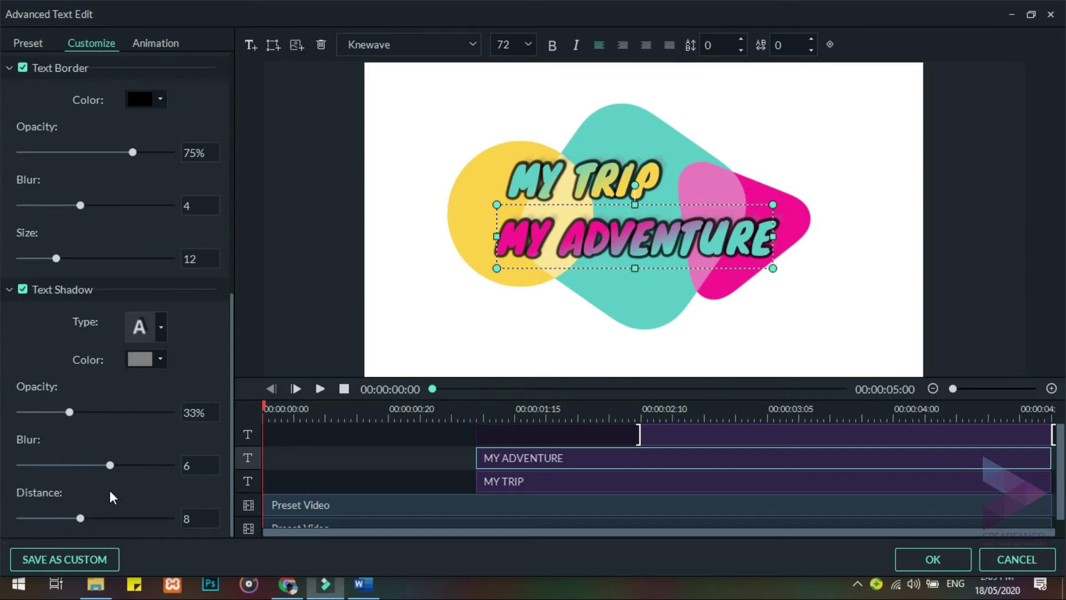
# Save the title as a custom preset named "My TRIP MY ADVENTURE" and apply the text edits to the opener
pyautogui.click(90, 559)
pyautogui.click(476, 300)
pyautogui.press('BackSpace')
pyautogui.press('BackSpace')
pyautogui.press('BackSpace')
pyautogui.press('BackSpace')
pyautogui.press('BackSpace')
pyautogui.press('BackSpace')
pyautogui.press('BackSpace')
pyautogui.write('TRIP MY ADVENTURE')
pyautogui.click(560, 334)
pyautogui.click(923, 555)
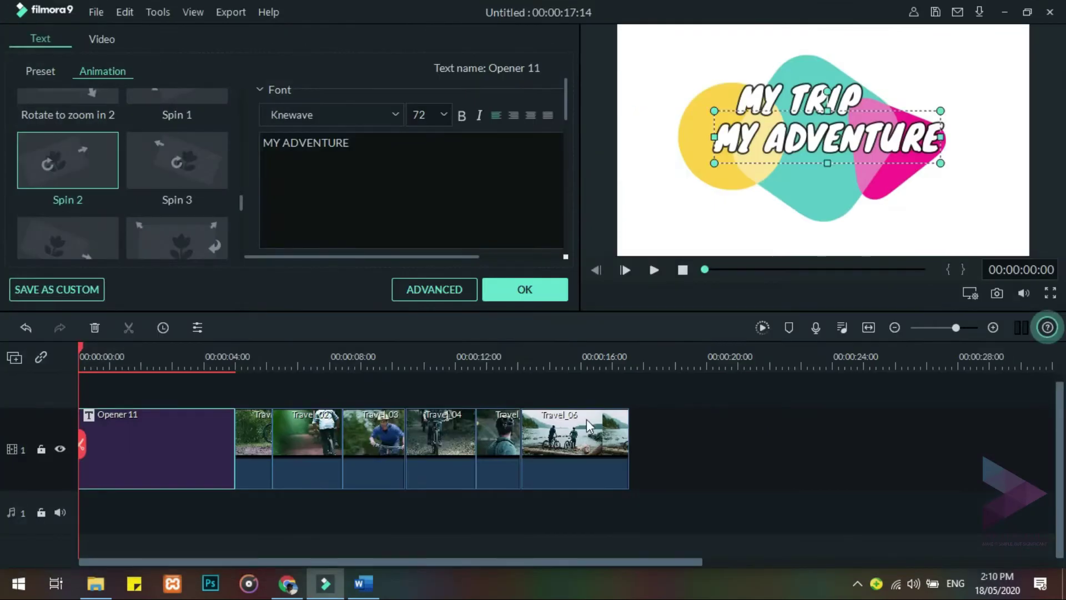
pyautogui.click(524, 288)
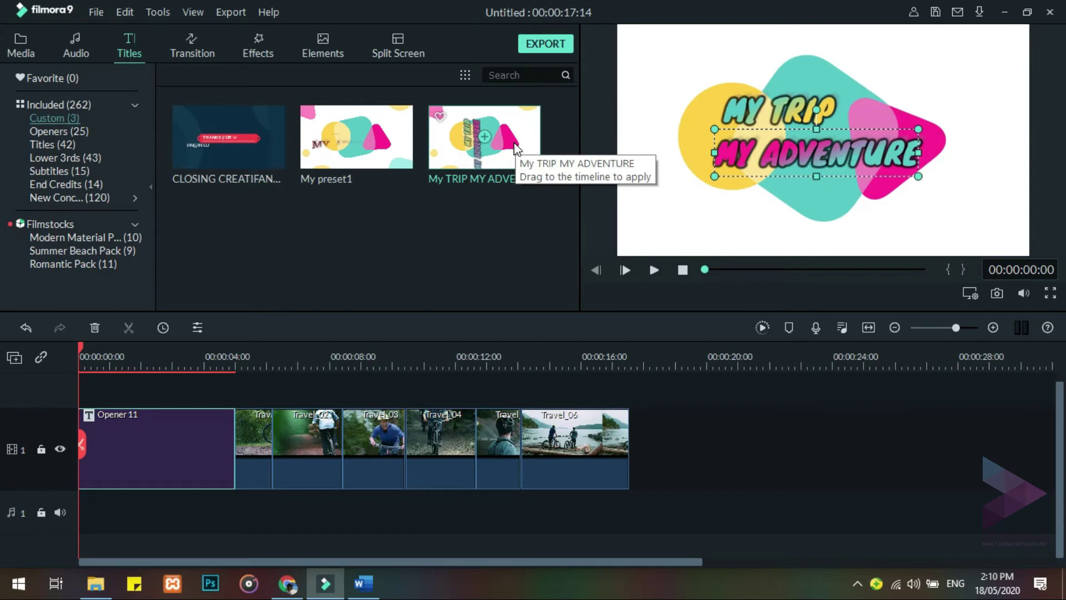
# Reopen the Opener 11 title clip from the timeline in the advanced text editor
pyautogui.doubleClick(152, 428)
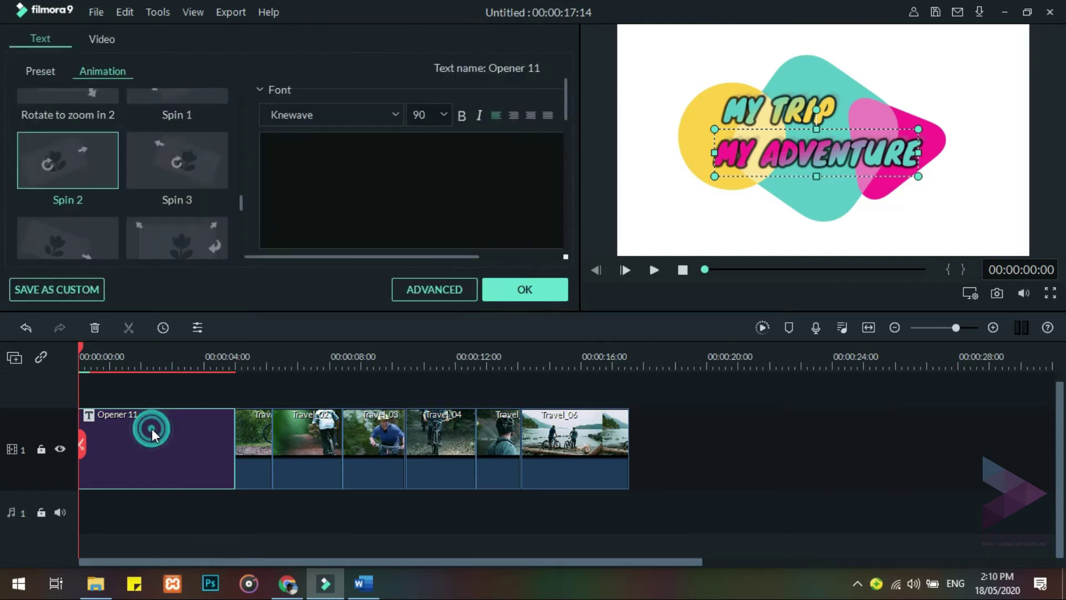
pyautogui.click(428, 289)
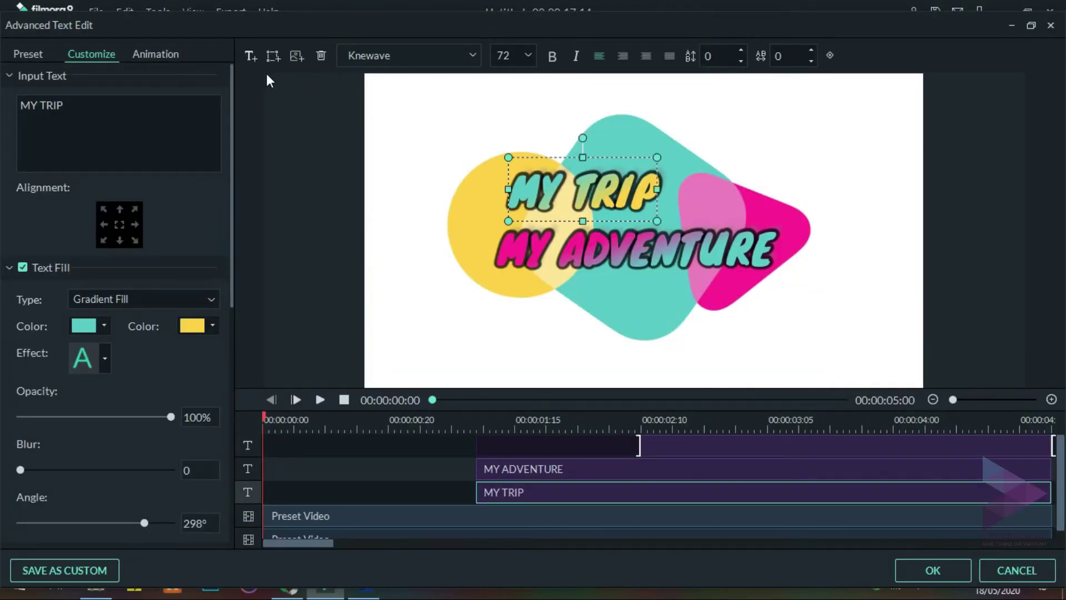
# Try adding a new text box above MY TRIP and delete it again
pyautogui.click(250, 55)
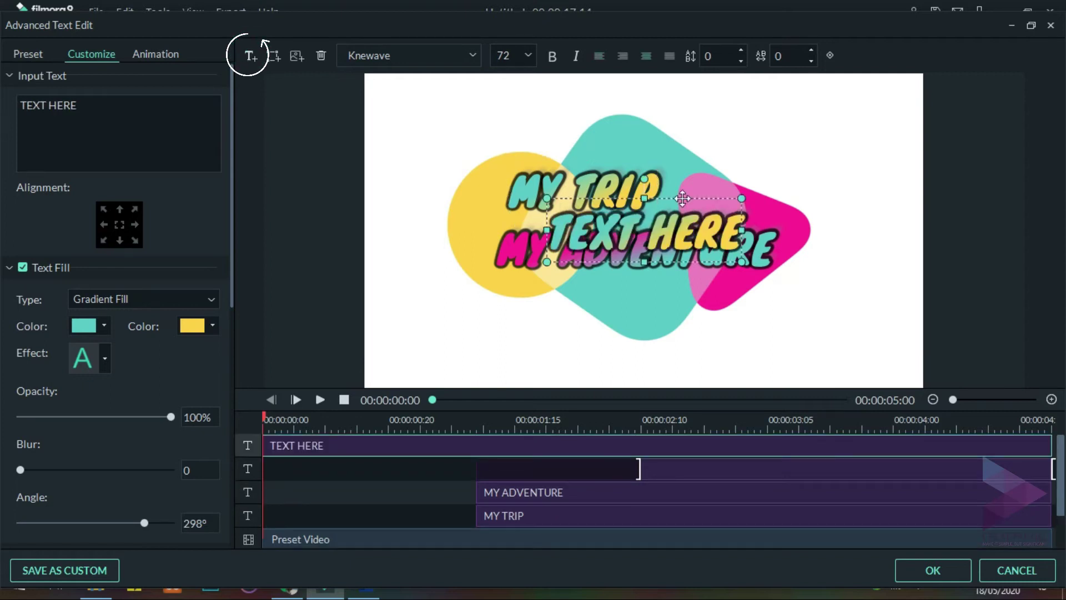
pyautogui.moveTo(677, 134); pyautogui.dragTo(676, 112)
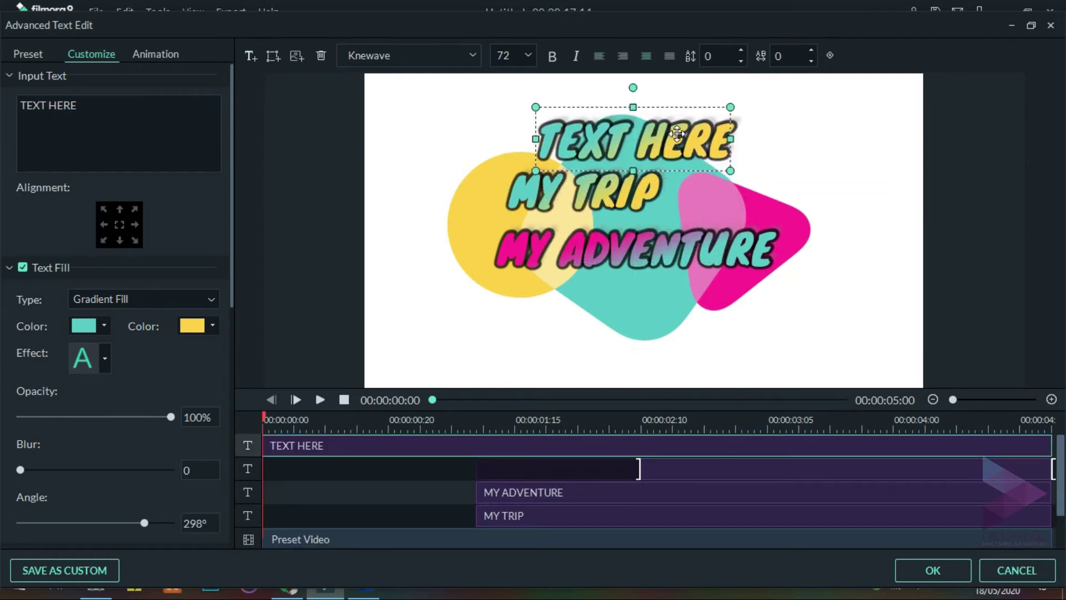
pyautogui.press('Delete')
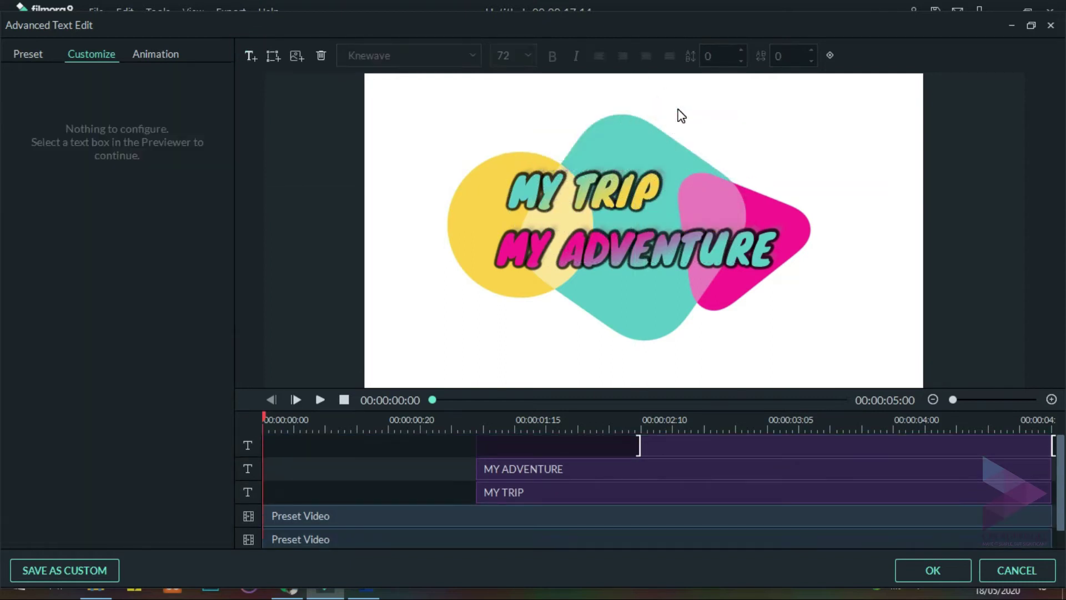
# Browse the available shapes, then try adding the Preview.png image to the title and delete it
pyautogui.click(267, 55)
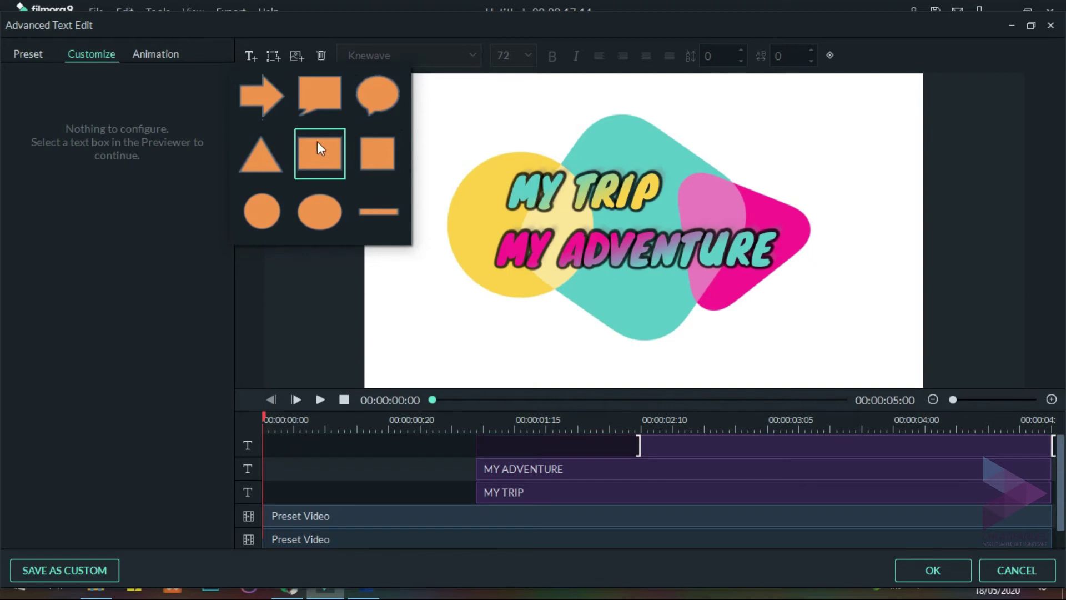
pyautogui.click(300, 52)
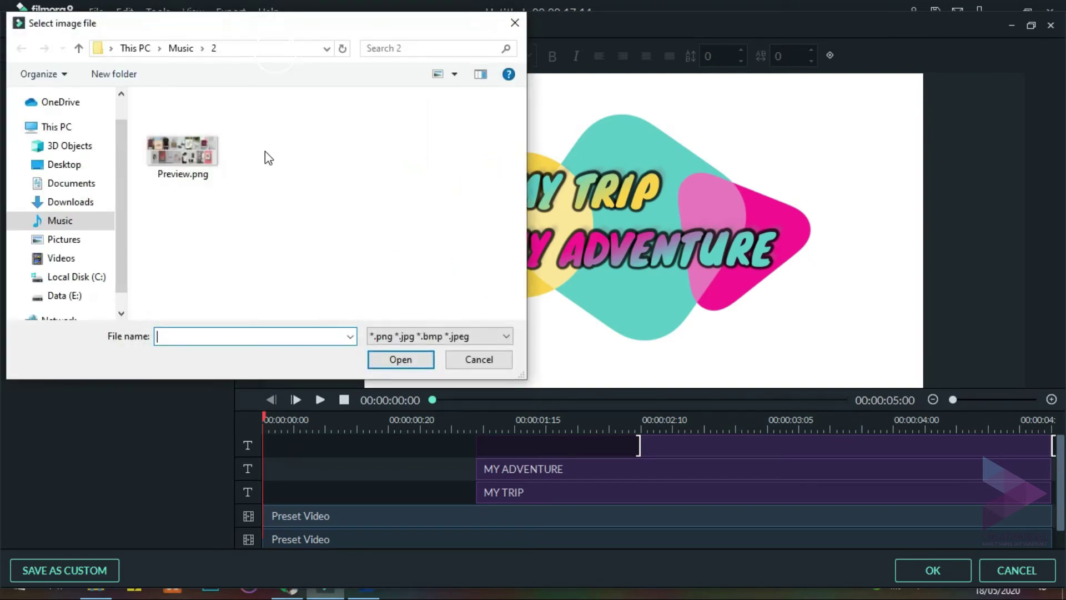
pyautogui.click(205, 152)
pyautogui.click(410, 365)
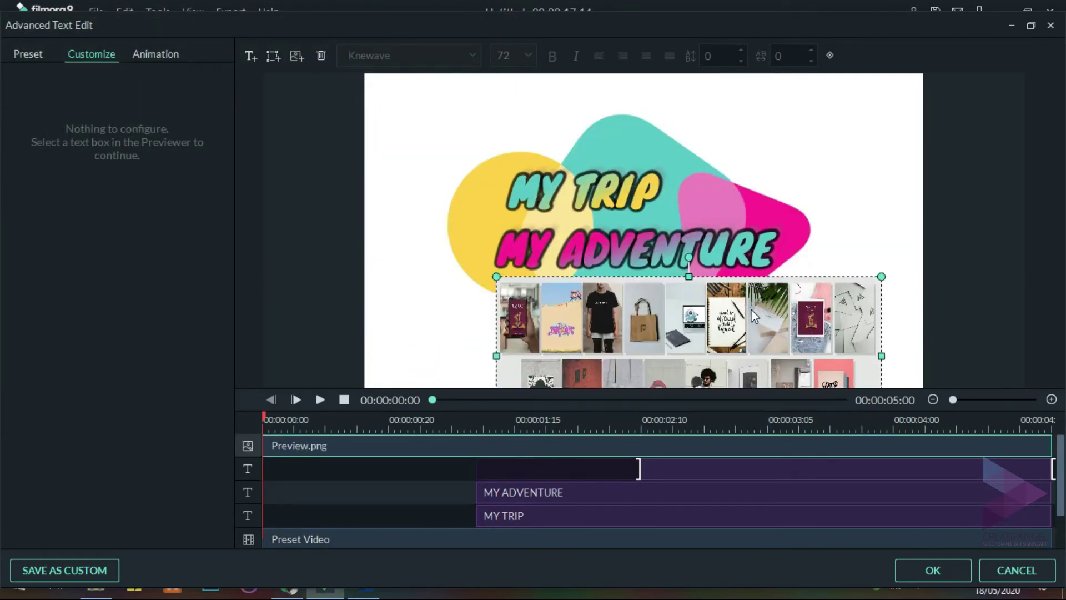
pyautogui.click(322, 55)
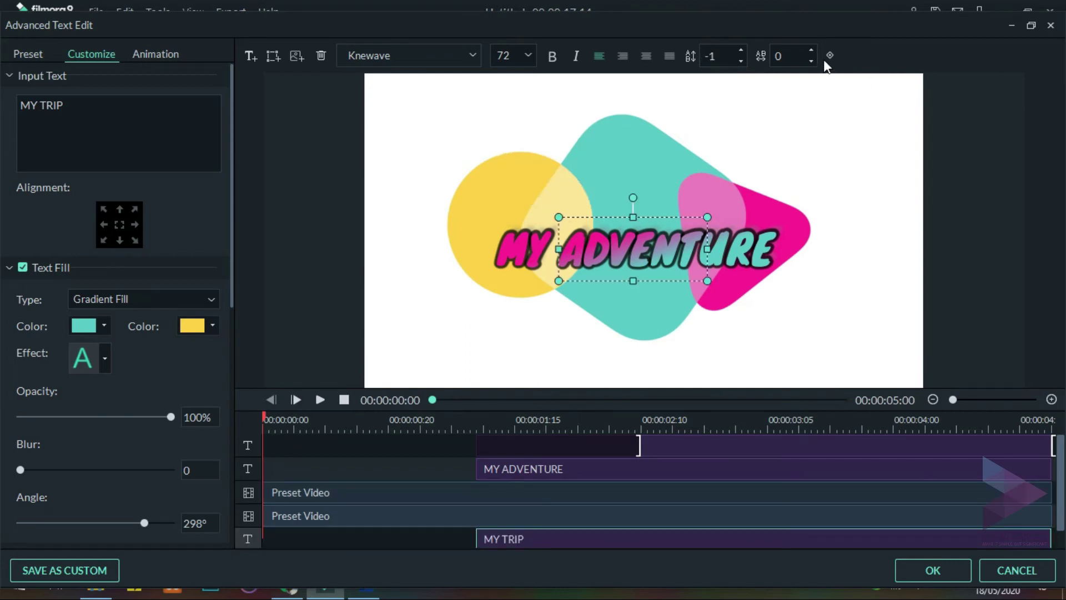
# Move the MY TRIP line to the front and reposition it just above MY ADVENTURE
pyautogui.click(830, 55)
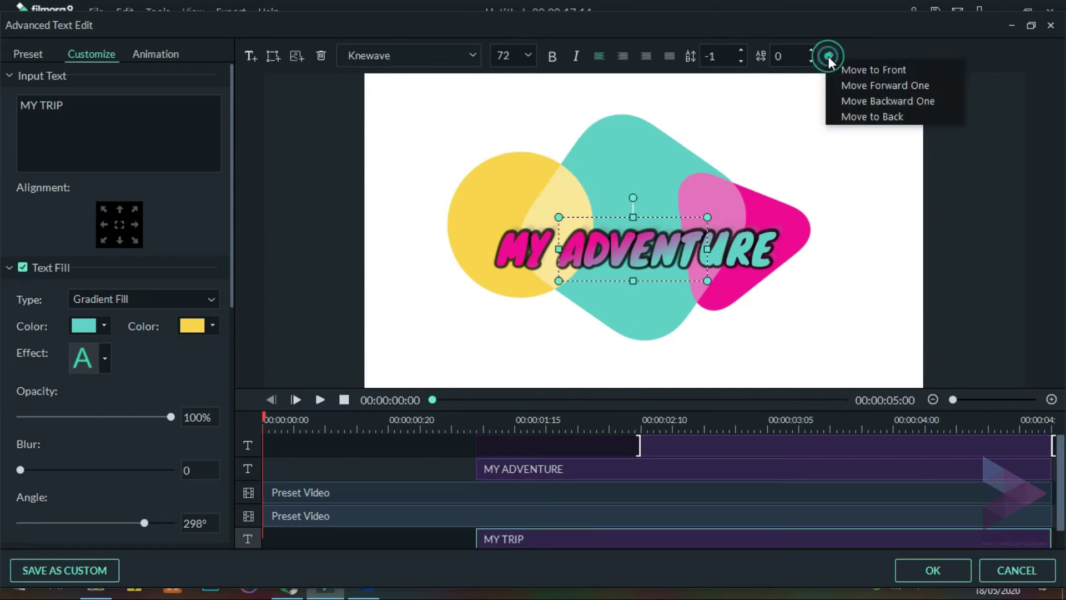
pyautogui.click(864, 71)
pyautogui.moveTo(664, 215); pyautogui.dragTo(615, 162)
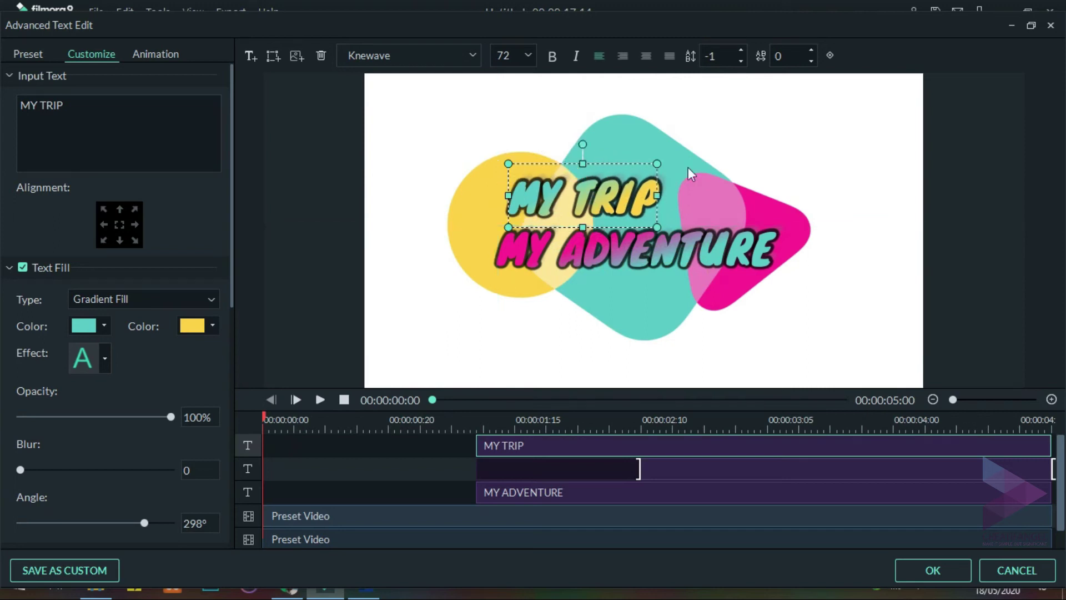
# Play back the title animation in the editor and select the MY ADVENTURE layer
pyautogui.click(948, 173)
pyautogui.moveTo(1040, 424); pyautogui.dragTo(499, 428)
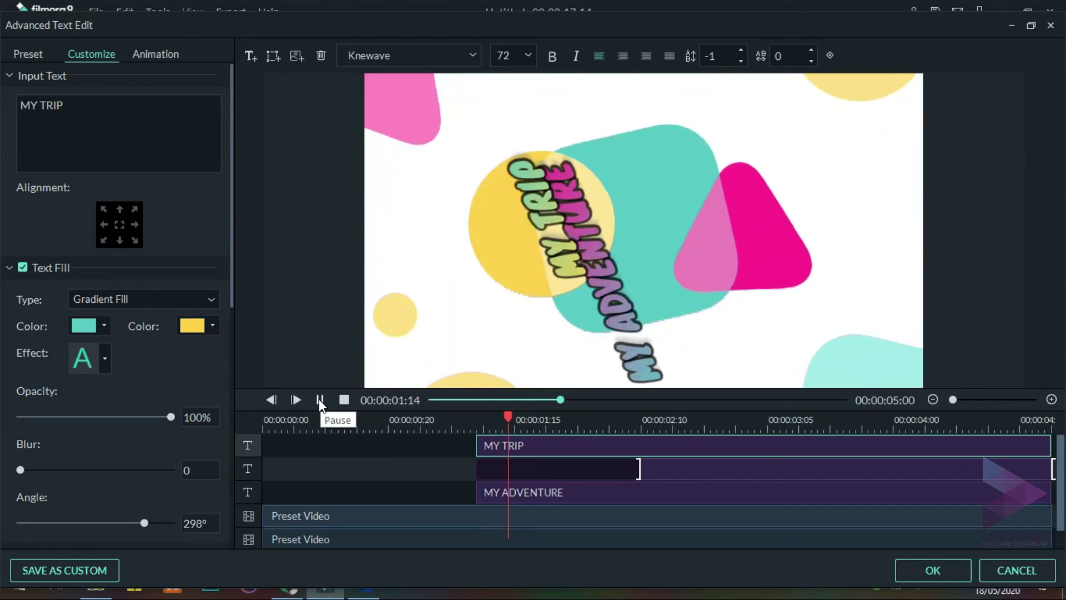
pyautogui.click(494, 491)
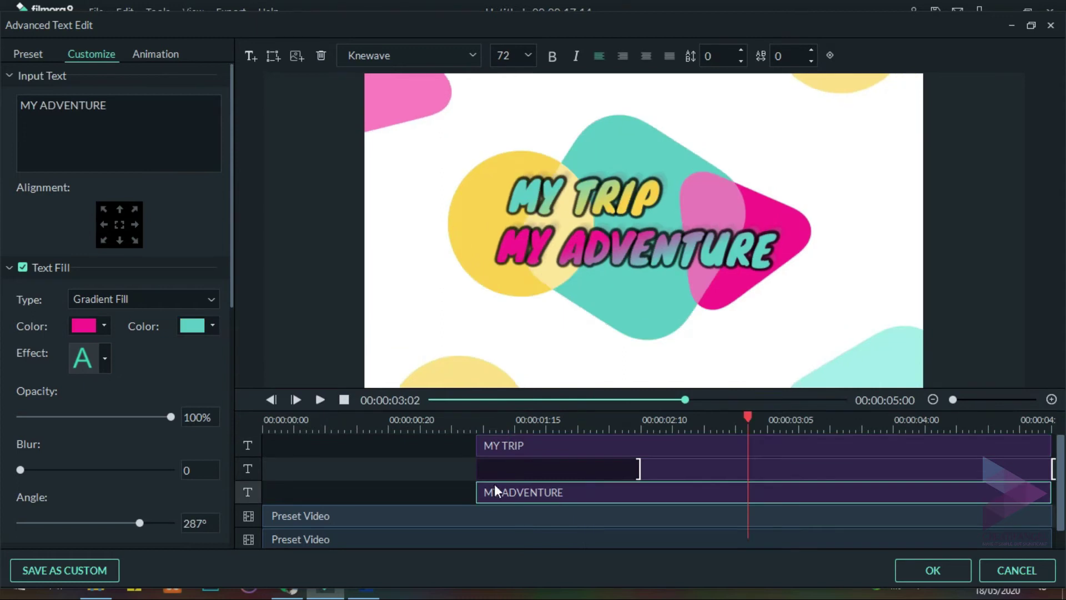
# Delay the start of the MY ADVENTURE layer so it enters after MY TRIP, preview the animation and apply the title edits
pyautogui.moveTo(478, 493); pyautogui.dragTo(584, 494)
pyautogui.click(320, 400)
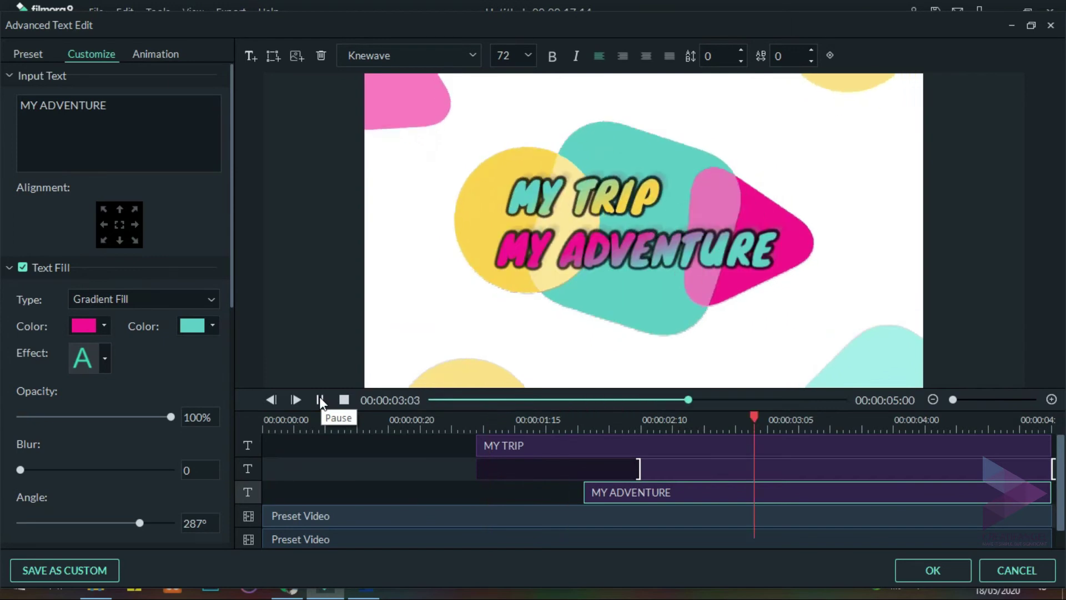
pyautogui.click(320, 400)
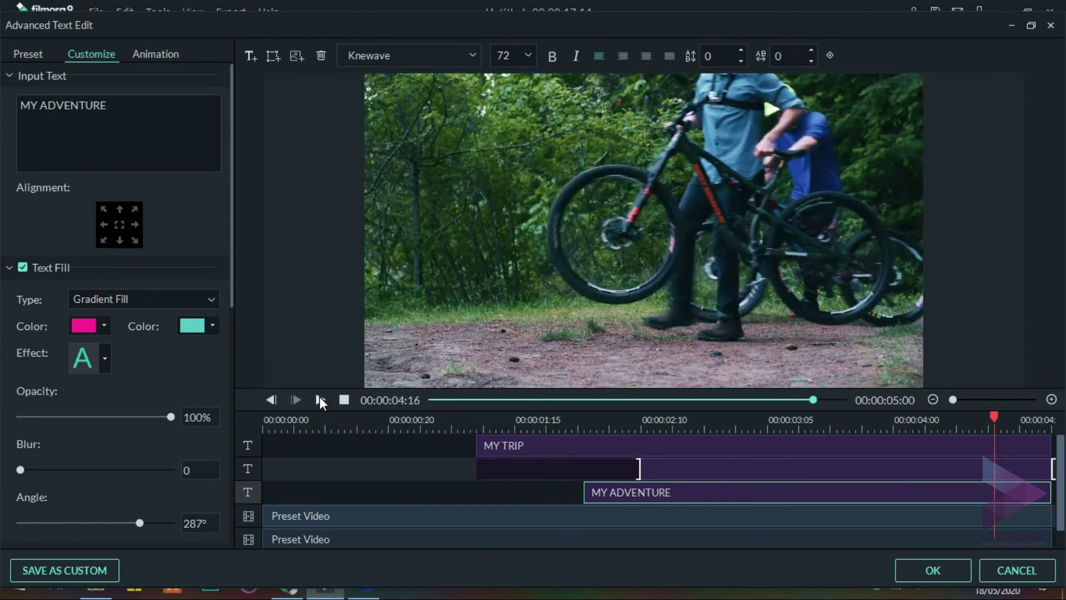
pyautogui.click(931, 571)
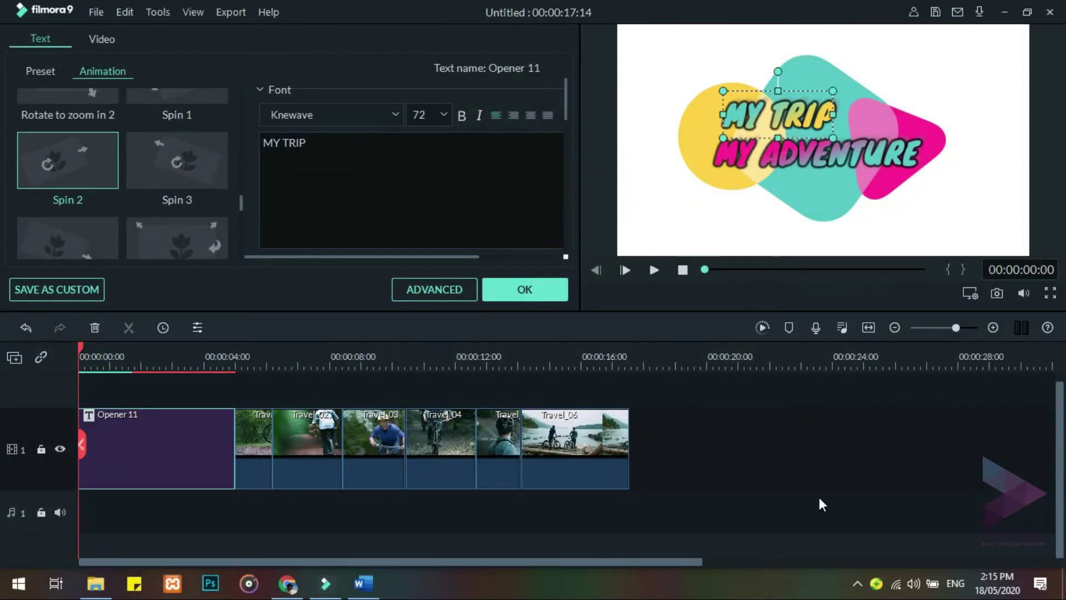
pyautogui.click(551, 292)
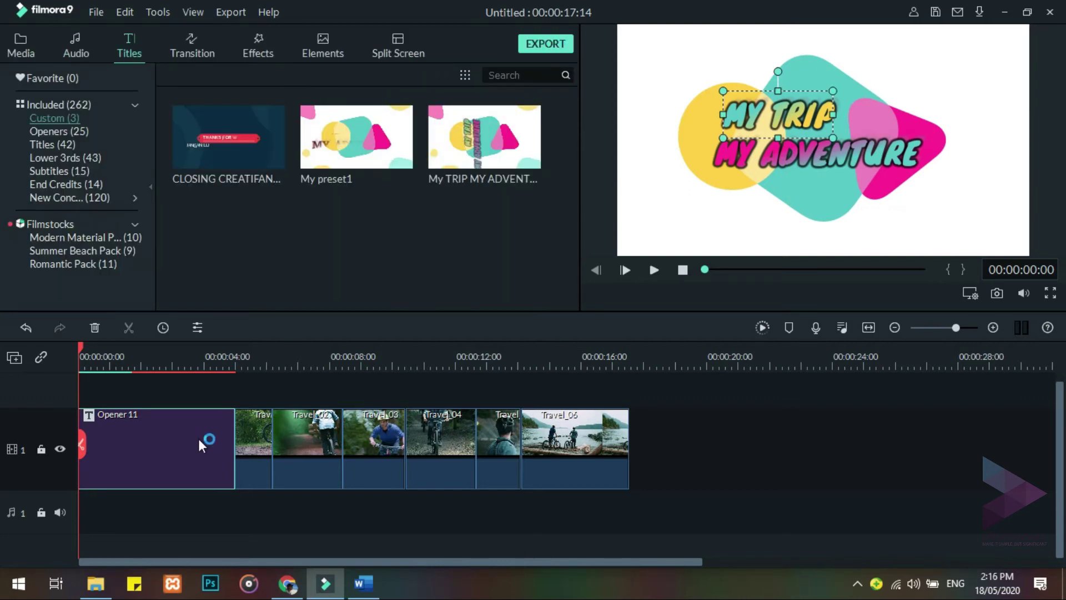
# Place the Title 1 template on the track above the Travel_02 clip
pyautogui.click(46, 145)
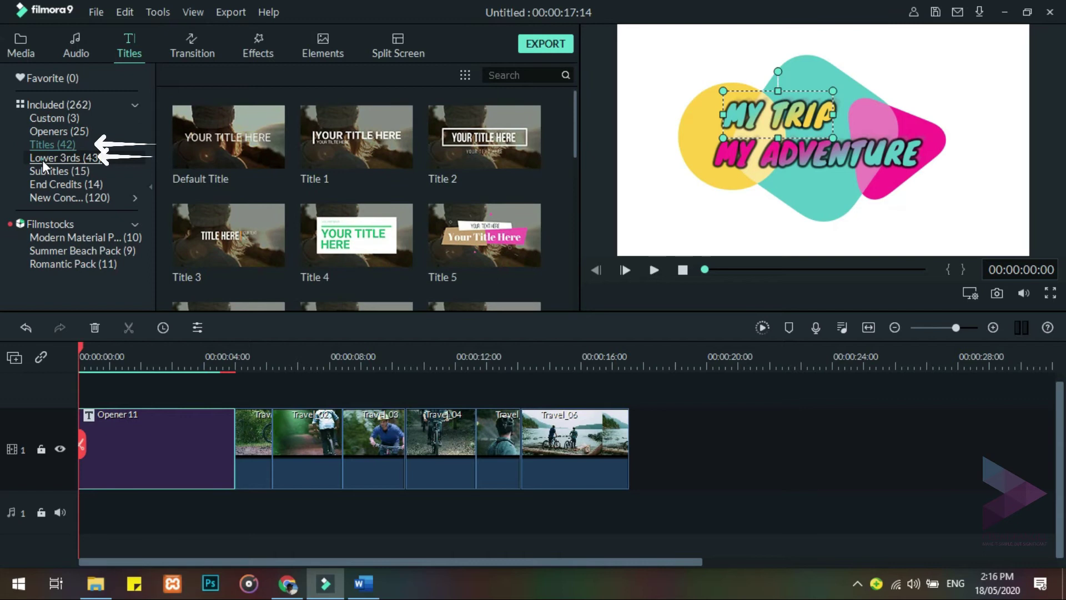
pyautogui.click(44, 158)
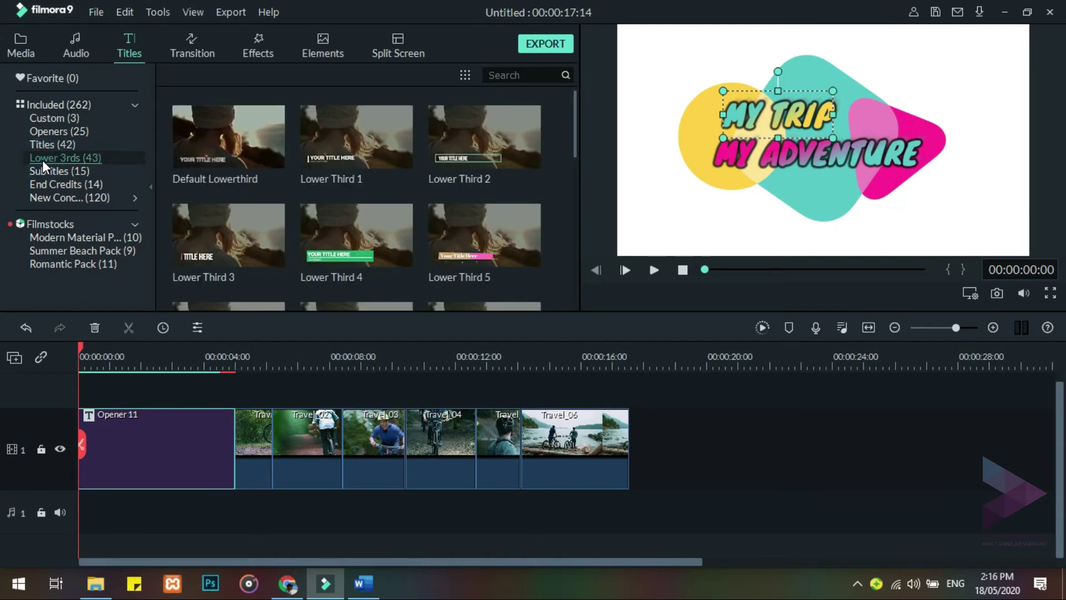
pyautogui.moveTo(256, 146)
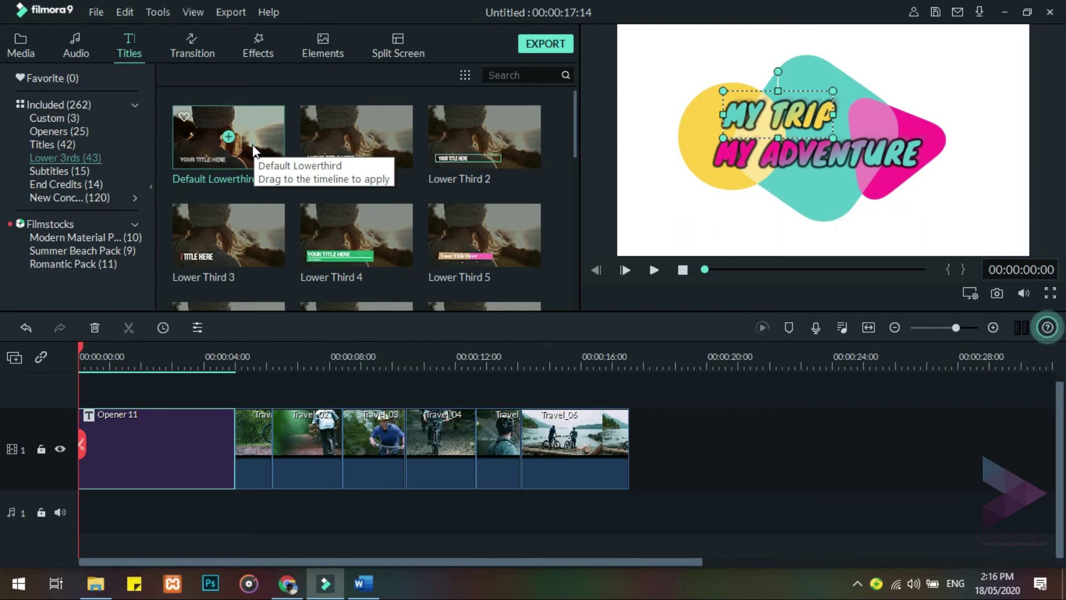
pyautogui.click(52, 144)
pyautogui.moveTo(357, 139); pyautogui.dragTo(343, 443)
# Replace the small lower line of Title 1 with "CreatifAngel" and align it to the start of the main title
pyautogui.doubleClick(312, 439)
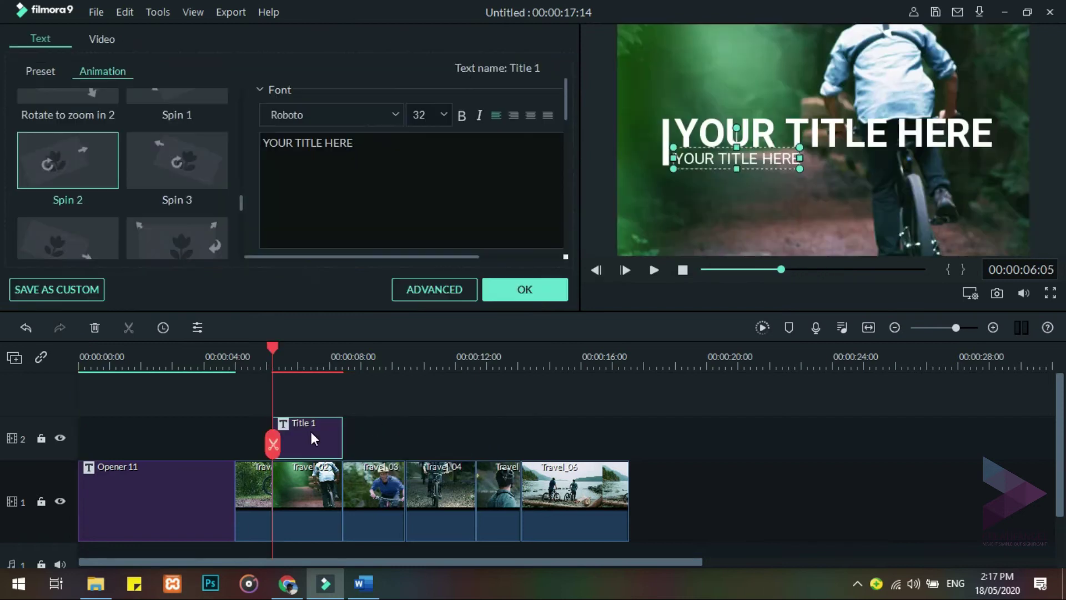
pyautogui.hotkey('ctrl', 'a')
pyautogui.press('BackSpace')
pyautogui.write('CreatifAngel')
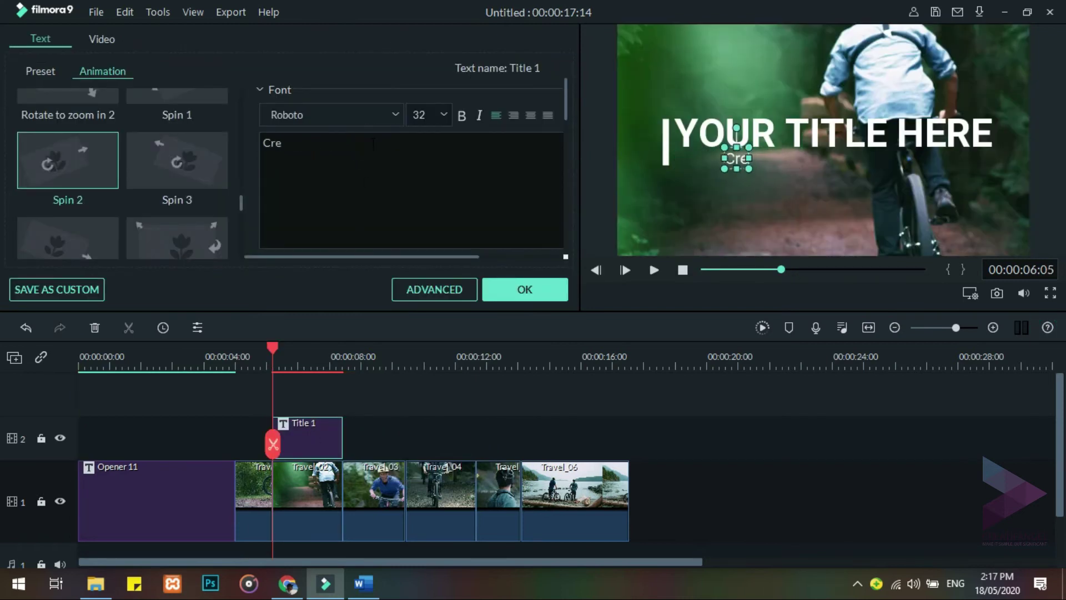
pyautogui.moveTo(722, 166); pyautogui.dragTo(705, 167)
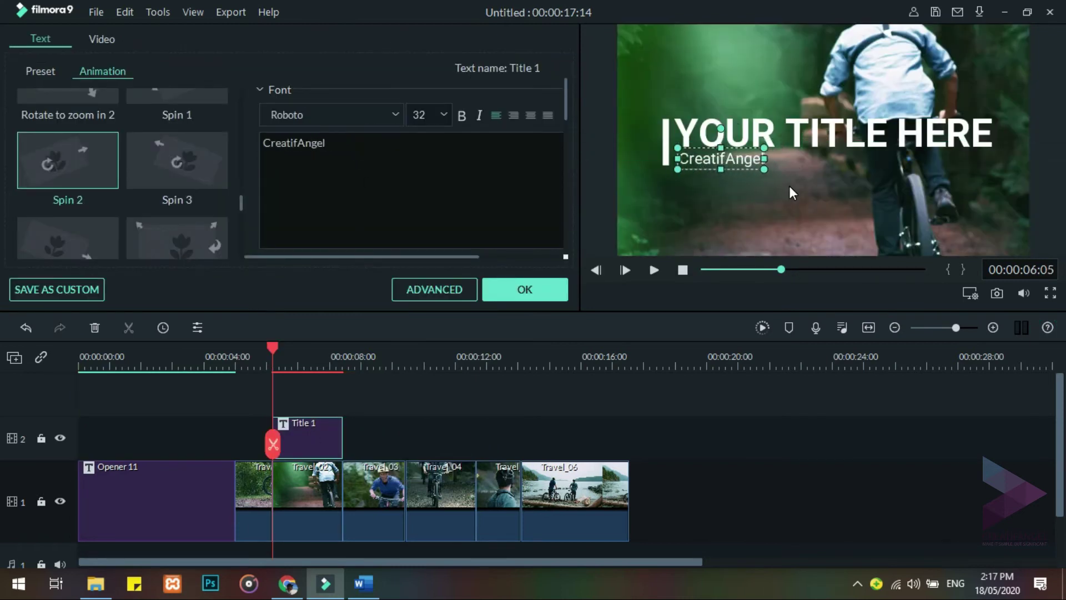
pyautogui.click(789, 187)
pyautogui.click(555, 290)
# Replace the main line of Title 1 with "My Trip My Adventur" at font size 64, aligned above CreatifAngel
pyautogui.doubleClick(833, 134)
pyautogui.click(371, 147)
pyautogui.press('BackSpace')
pyautogui.press('BackSpace')
pyautogui.press('BackSpace')
pyautogui.press('BackSpace')
pyautogui.press('BackSpace')
pyautogui.press('BackSpace')
pyautogui.press('BackSpace')
pyautogui.press('BackSpace')
pyautogui.press('BackSpace')
pyautogui.press('BackSpace')
pyautogui.press('BackSpace')
pyautogui.press('BackSpace')
pyautogui.press('BackSpace')
pyautogui.press('BackSpace')
pyautogui.press('BackSpace')
pyautogui.write('My Trip My Adventur')
pyautogui.click(443, 115)
pyautogui.click(420, 150)
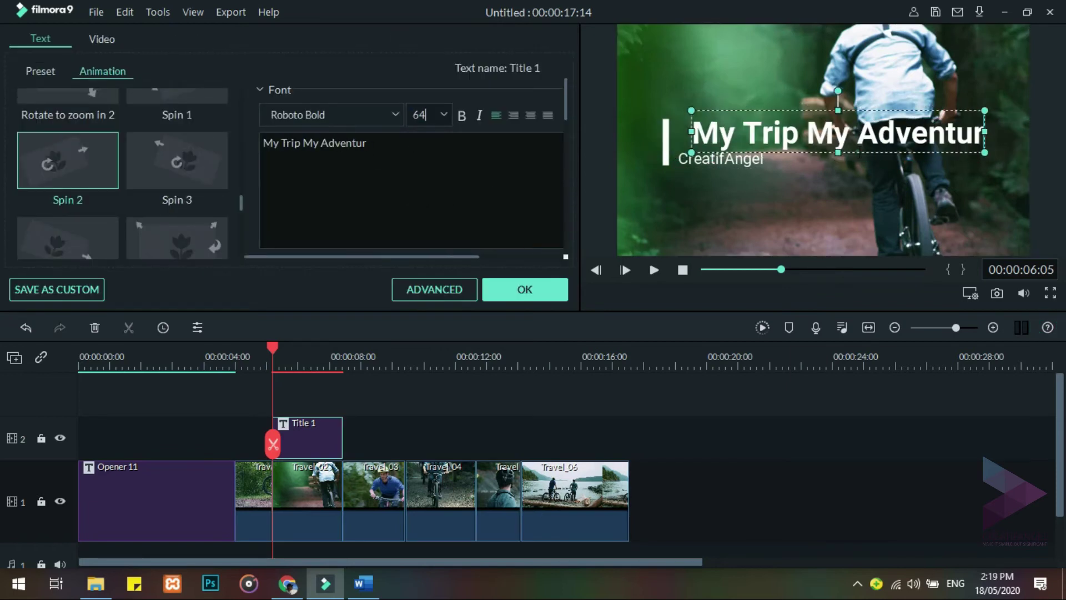
pyautogui.click(544, 289)
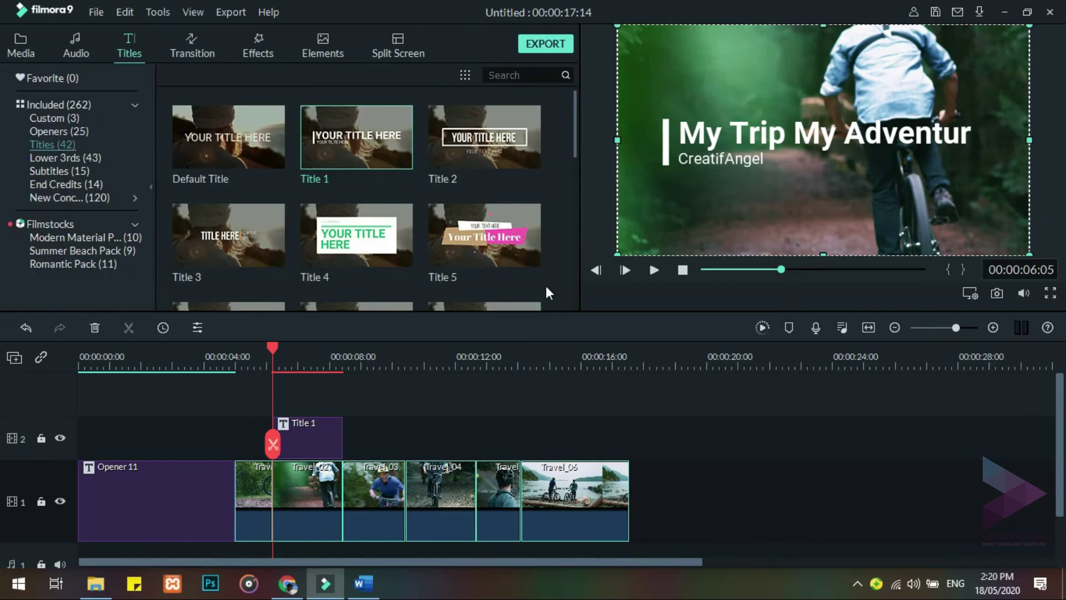
# Place the Lower Third 21 template above the Travel_04 clip and trim it to the clip's length
pyautogui.click(50, 157)
pyautogui.scroll(-3, 228, 212)
pyautogui.moveTo(228, 212); pyautogui.dragTo(422, 436)
pyautogui.moveTo(547, 438); pyautogui.dragTo(476, 438)
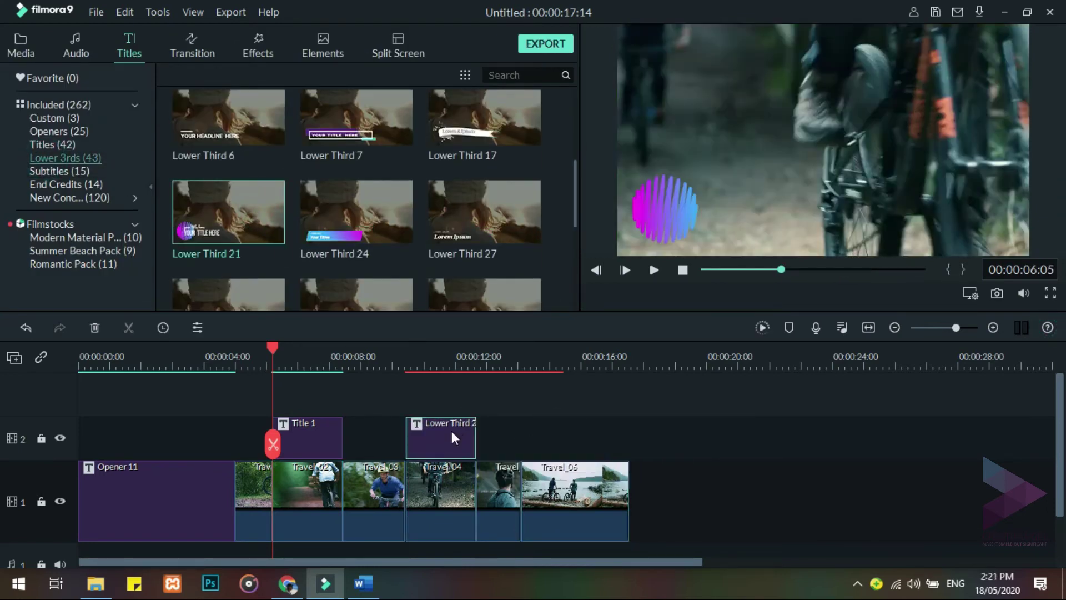
# Replace the small script line of the Lower Third 21 title with "CreatifAngel"
pyautogui.doubleClick(443, 438)
pyautogui.click(333, 143)
pyautogui.press('BackSpace')
pyautogui.press('BackSpace')
pyautogui.press('BackSpace')
pyautogui.press('BackSpace')
pyautogui.press('BackSpace')
pyautogui.press('BackSpace')
pyautogui.press('BackSpace')
pyautogui.press('BackSpace')
pyautogui.press('BackSpace')
pyautogui.press('BackSpace')
pyautogui.press('BackSpace')
pyautogui.press('BackSpace')
pyautogui.press('BackSpace')
pyautogui.press('BackSpace')
pyautogui.press('BackSpace')
pyautogui.write('Creatifangel')
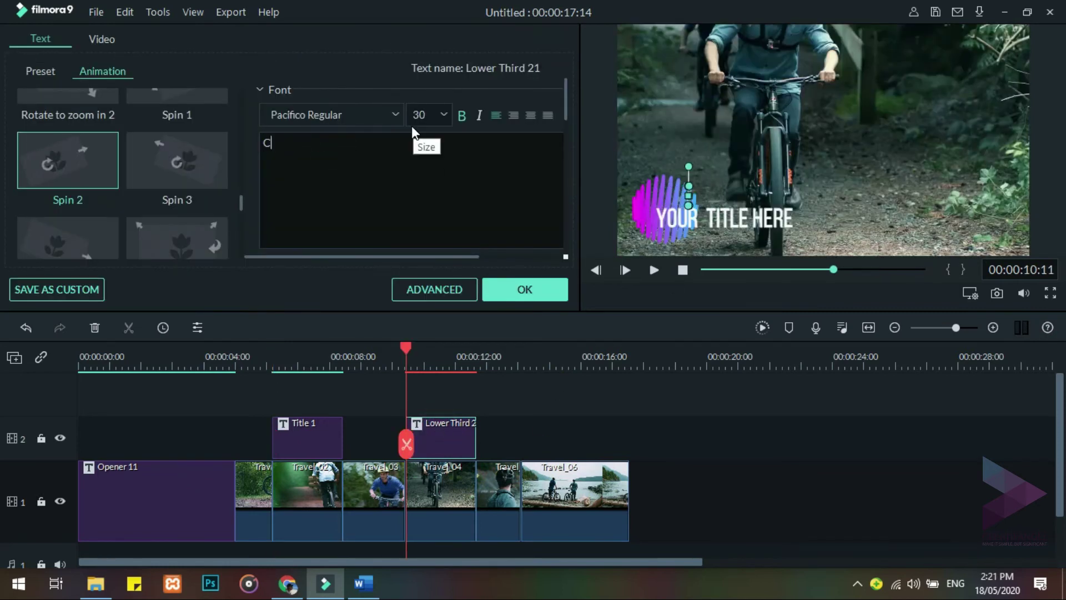
pyautogui.press('Left')
pyautogui.press('Left')
pyautogui.press('Left')
pyautogui.press('Left')
pyautogui.press('BackSpace')
pyautogui.write('A')
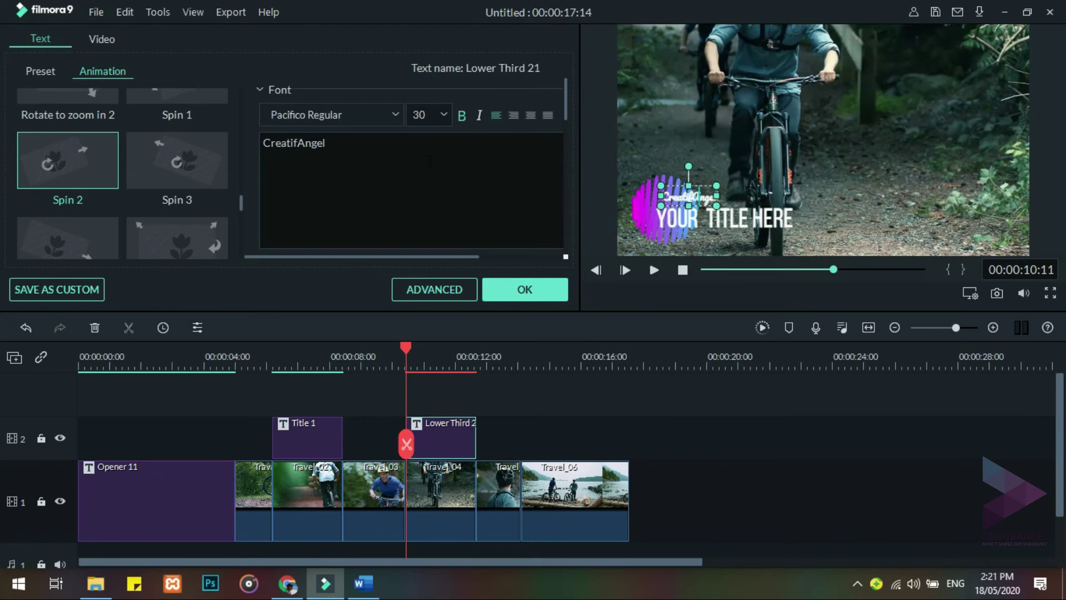
pyautogui.click(525, 289)
# Replace the main line of Lower Third 21 with "Taman suaka Margasatwa" at font size 32
pyautogui.click(750, 223)
pyautogui.doubleClick(750, 225)
pyautogui.click(393, 162)
pyautogui.press('BackSpace')
pyautogui.press('BackSpace')
pyautogui.press('BackSpace')
pyautogui.press('BackSpace')
pyautogui.press('BackSpace')
pyautogui.press('BackSpace')
pyautogui.press('BackSpace')
pyautogui.press('BackSpace')
pyautogui.press('BackSpace')
pyautogui.press('BackSpace')
pyautogui.press('BackSpace')
pyautogui.press('BackSpace')
pyautogui.press('BackSpace')
pyautogui.press('BackSpace')
pyautogui.press('BackSpace')
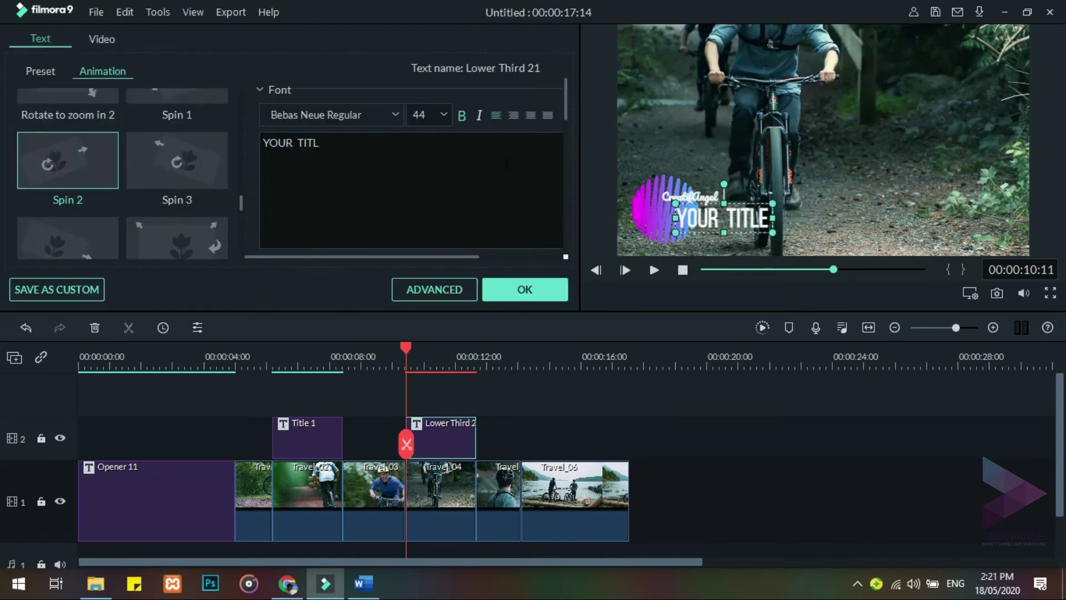
pyautogui.write('Taman suaka Margasatwa')
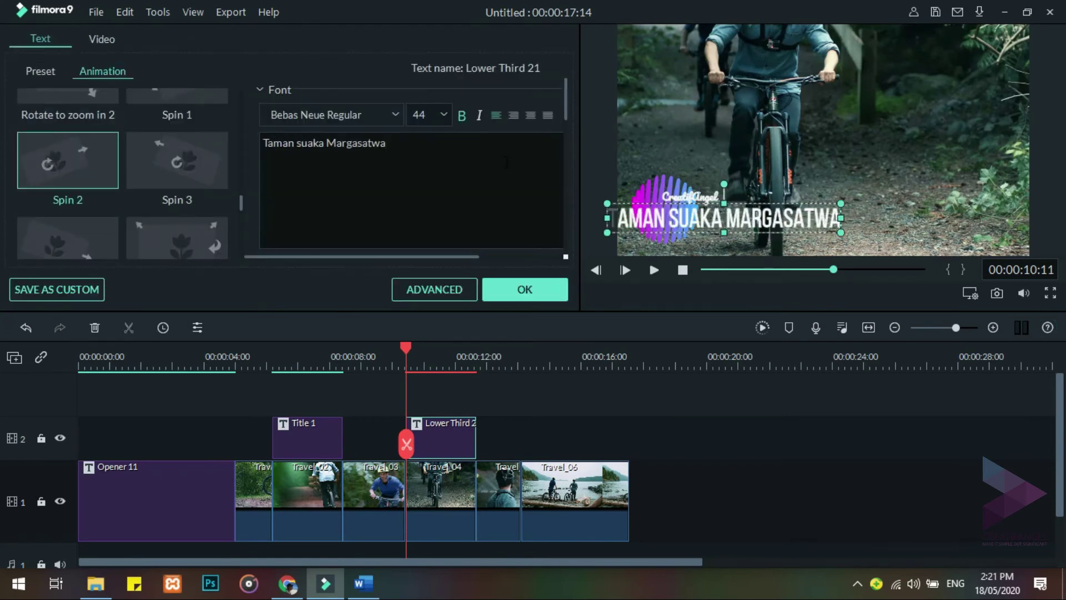
pyautogui.click(444, 115)
pyautogui.write('32')
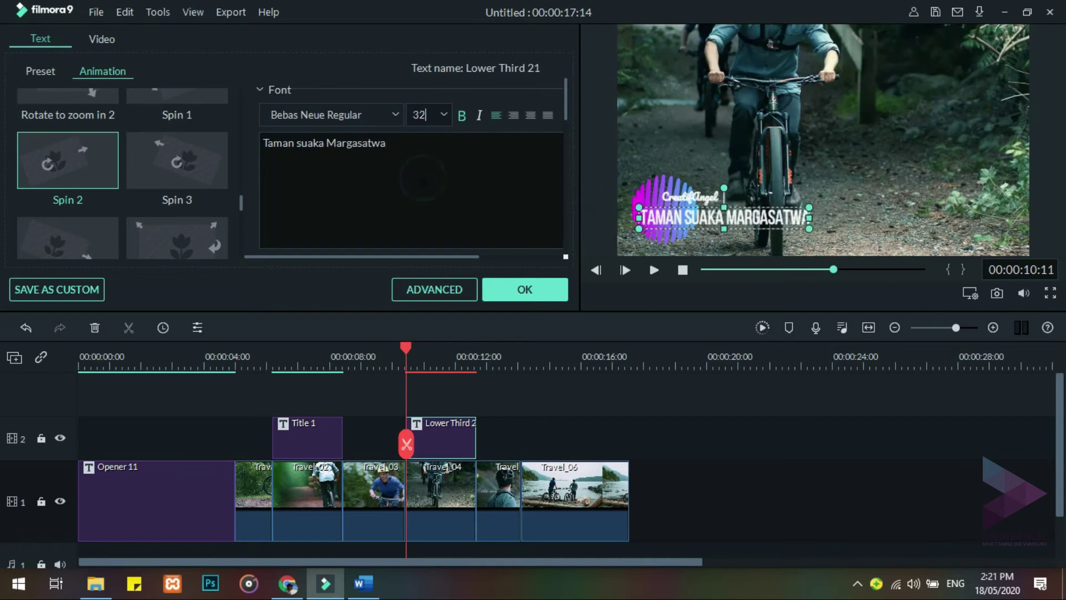
# Reposition the CreatifAngel and Taman Suaka Margasatwa lines so both start over the striped circle, aligned with each other
pyautogui.click(697, 203)
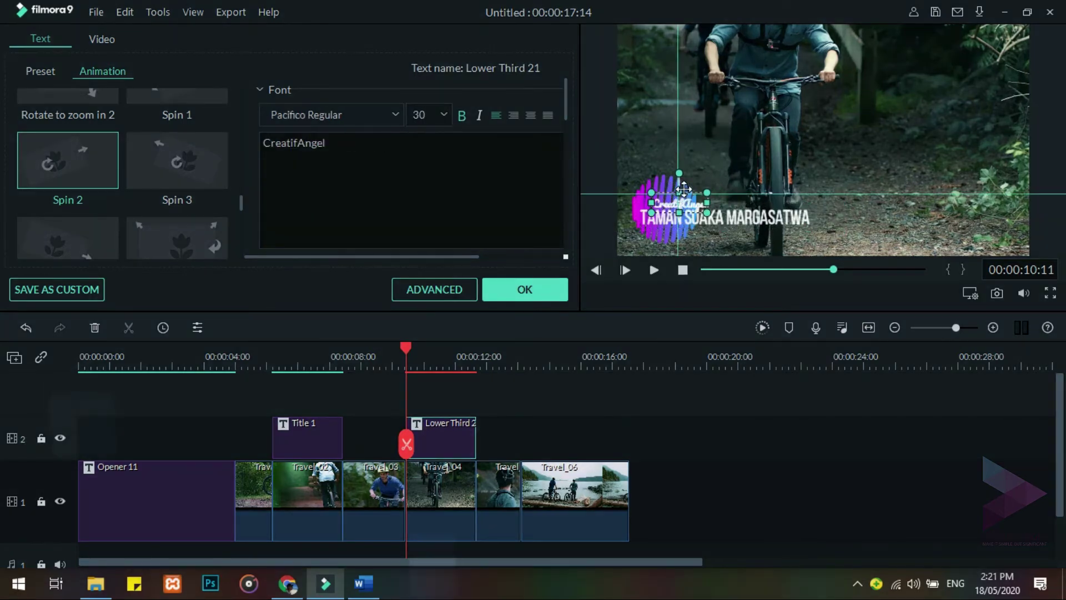
pyautogui.click(525, 289)
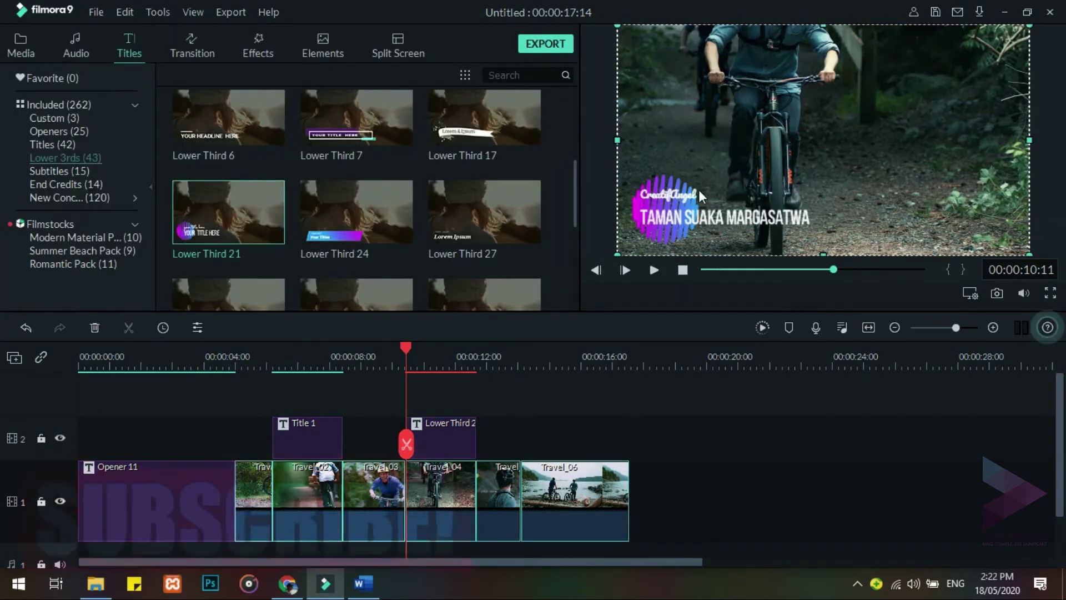
pyautogui.click(808, 172)
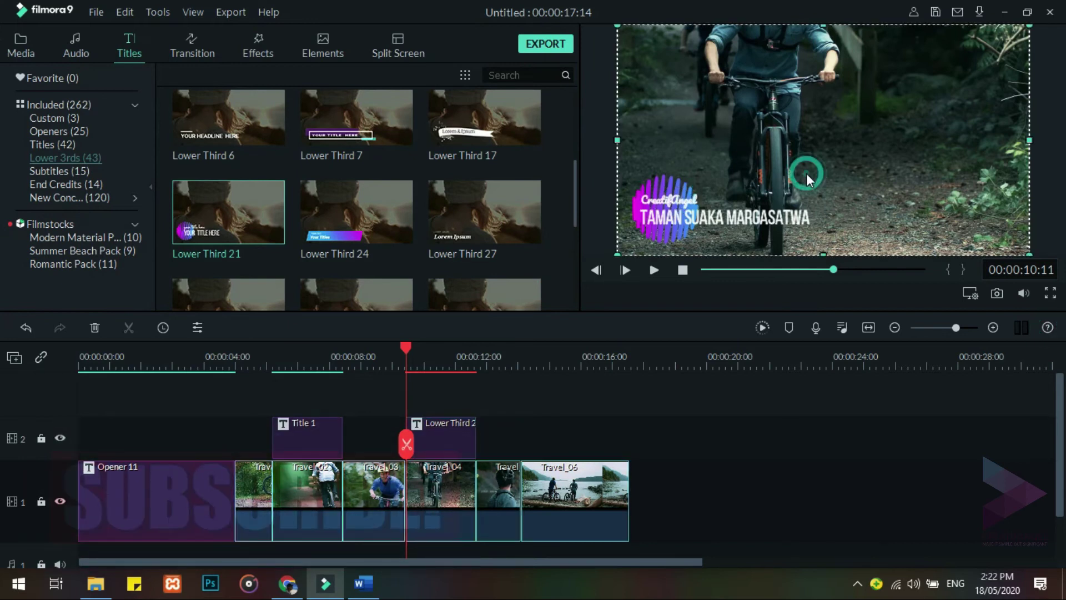
pyautogui.click(676, 212)
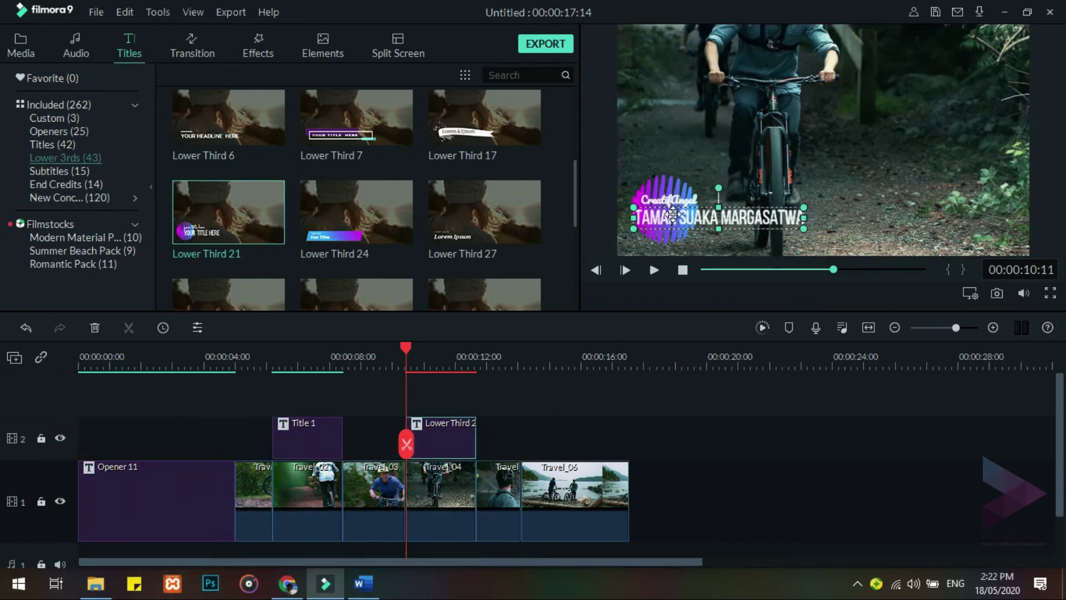
pyautogui.click(838, 168)
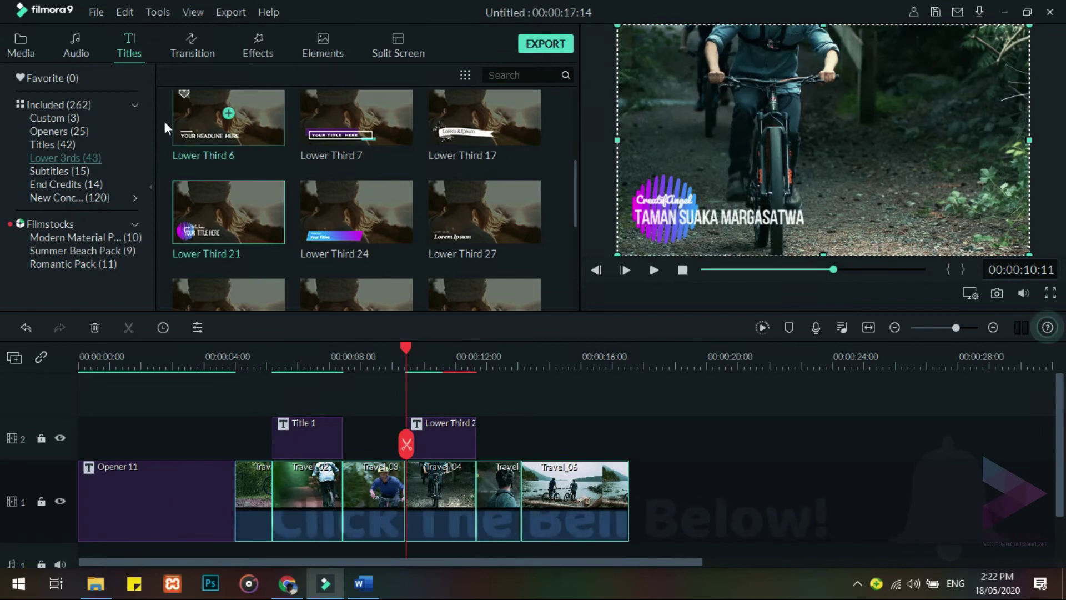
# Browse the subtitle and end credit templates and place Credit 2 after the Travel_06 clip
pyautogui.click(42, 170)
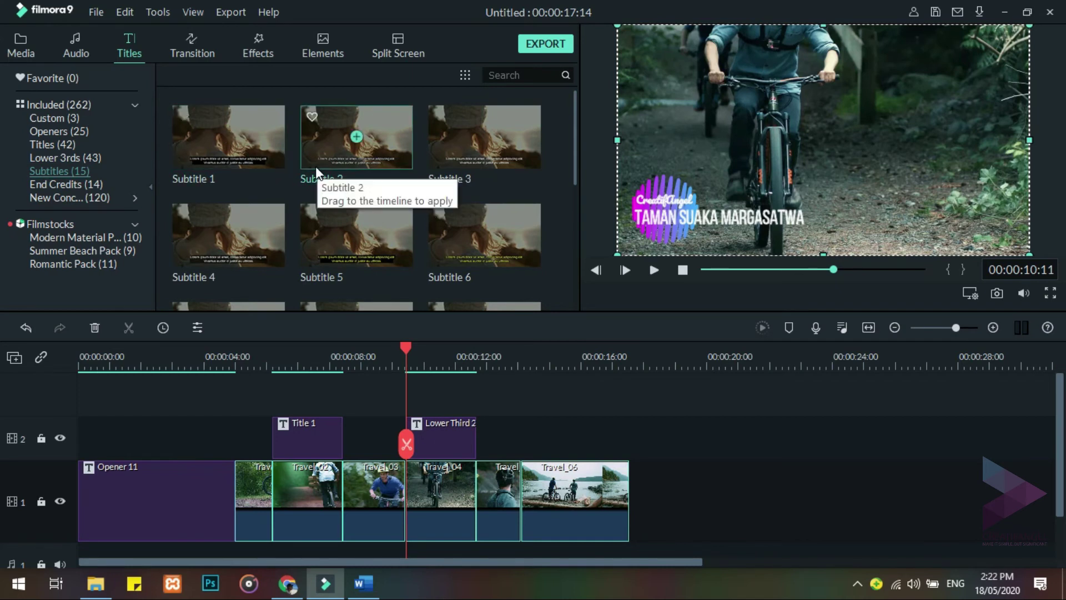
pyautogui.click(68, 183)
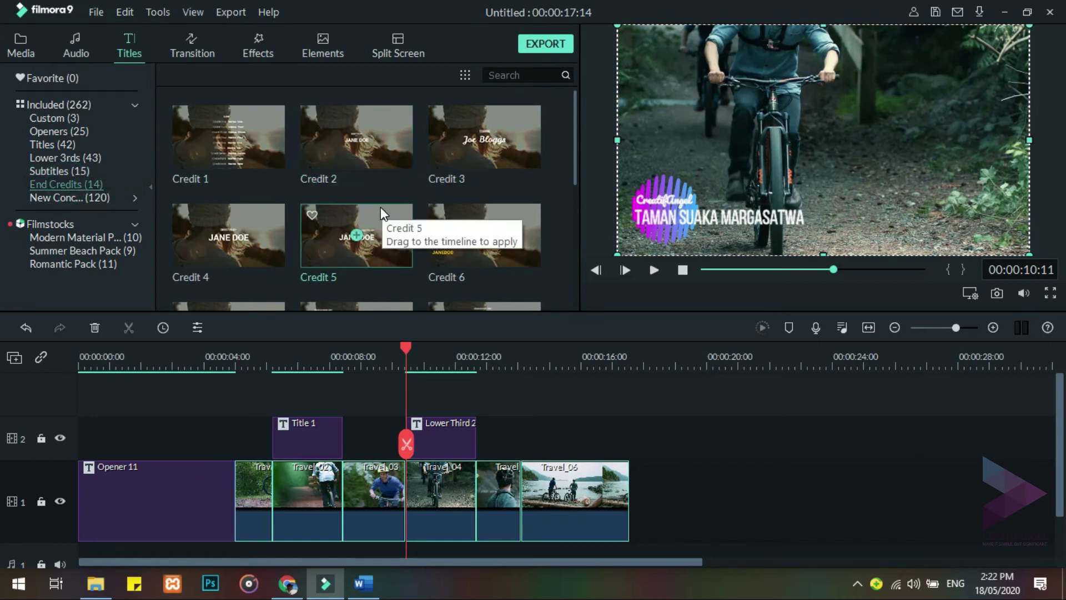
pyautogui.moveTo(386, 125); pyautogui.dragTo(694, 491)
# Replace the name under DIRECTED BY in the Credit 2 title with "CreatifAngel"
pyautogui.doubleClick(666, 497)
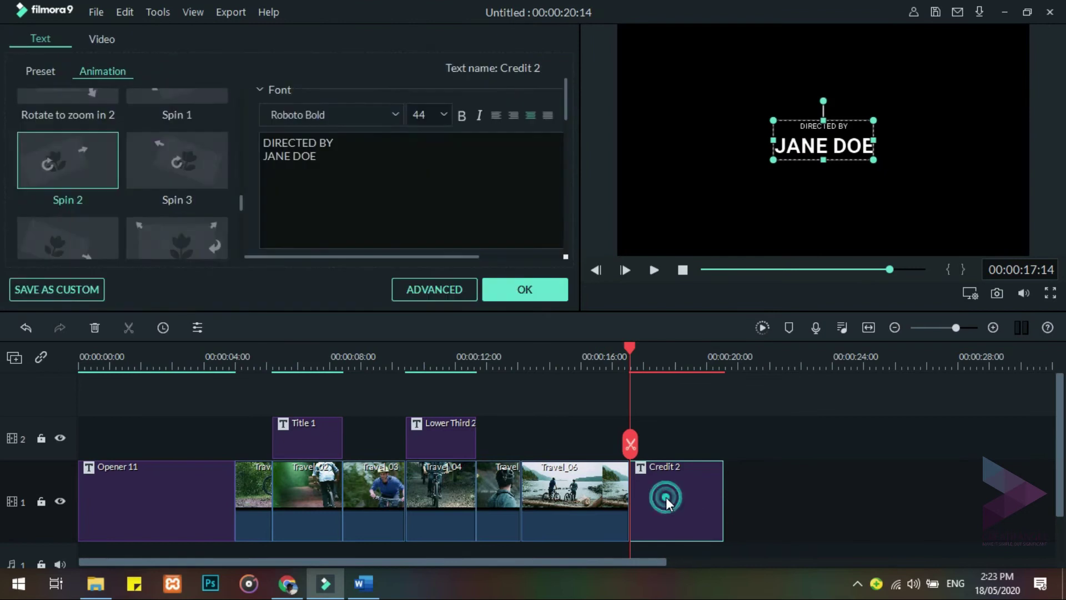
pyautogui.click(411, 175)
pyautogui.press('BackSpace')
pyautogui.press('BackSpace')
pyautogui.press('BackSpace')
pyautogui.press('BackSpace')
pyautogui.press('BackSpace')
pyautogui.press('BackSpace')
pyautogui.press('BackSpace')
pyautogui.press('BackSpace')
pyautogui.write('CreatifAngel')
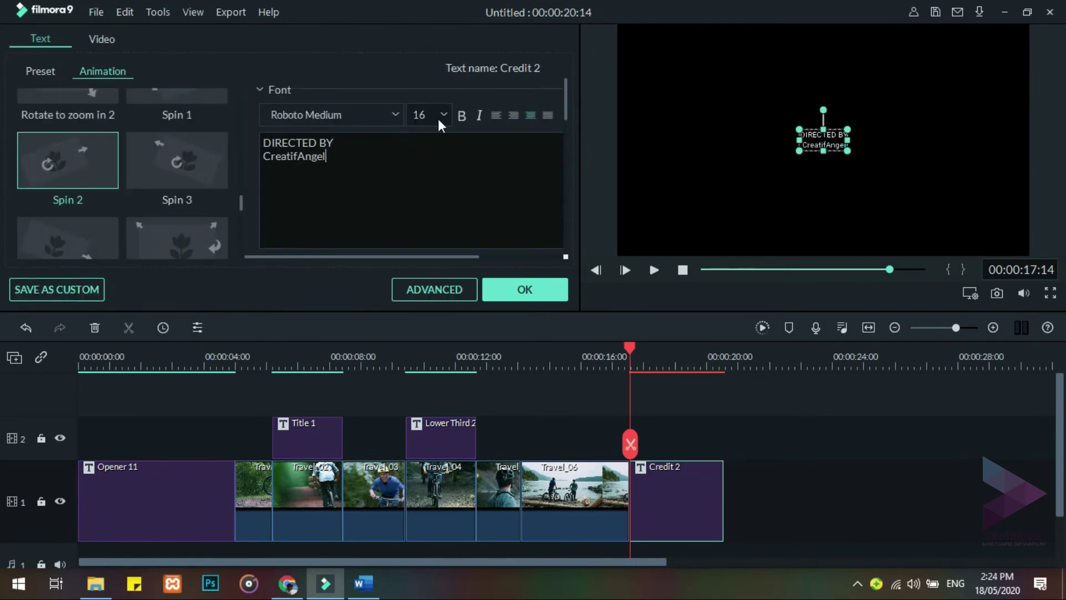
# Set the credit text to size 44 in a bold font, apply it and play back the credit
pyautogui.click(443, 116)
pyautogui.click(424, 195)
pyautogui.click(442, 116)
pyautogui.click(427, 180)
pyautogui.click(442, 116)
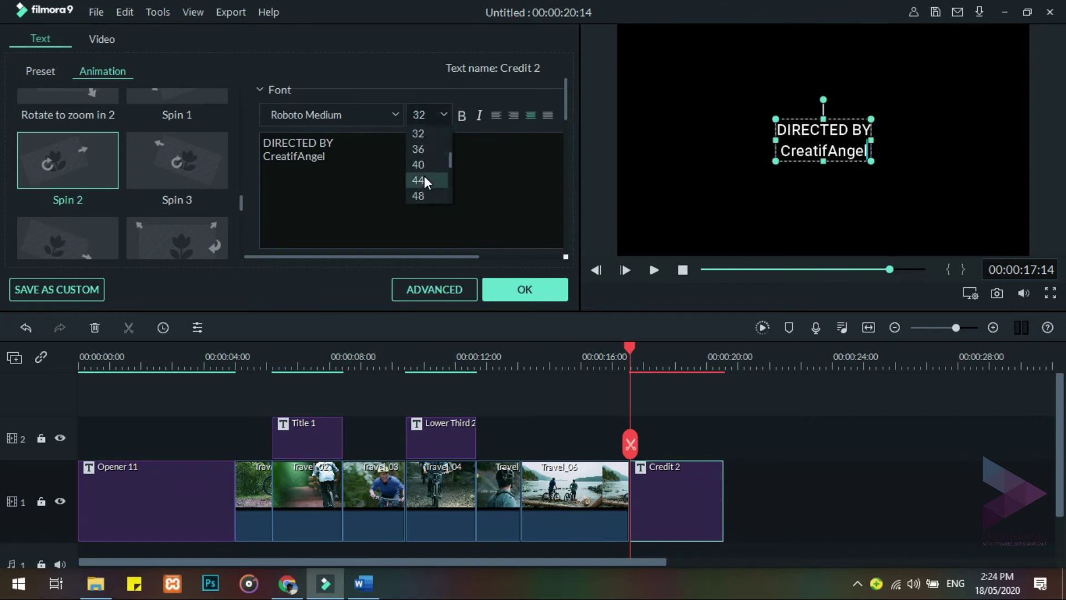
pyautogui.click(425, 181)
pyautogui.click(395, 115)
pyautogui.scroll(-5, 372, 234)
pyautogui.click(373, 255)
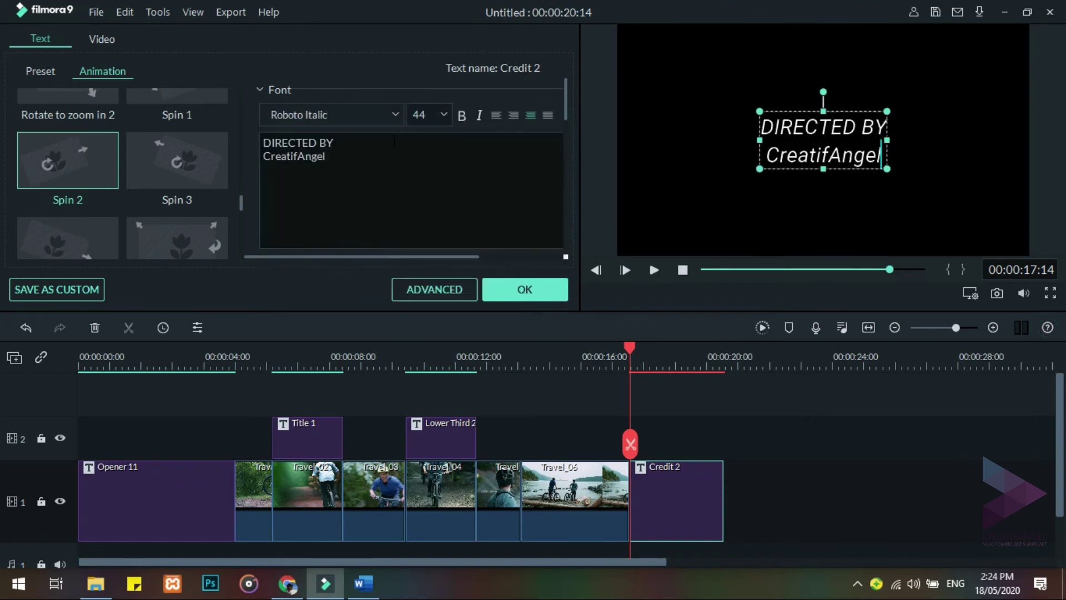
pyautogui.click(374, 115)
pyautogui.click(371, 158)
pyautogui.click(507, 287)
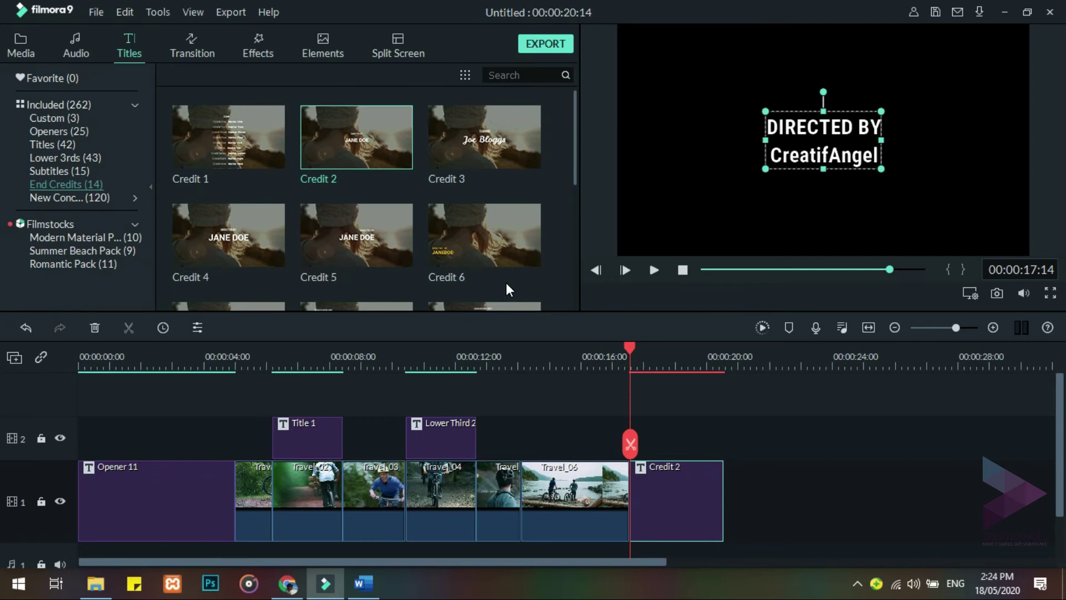
pyautogui.press('space')
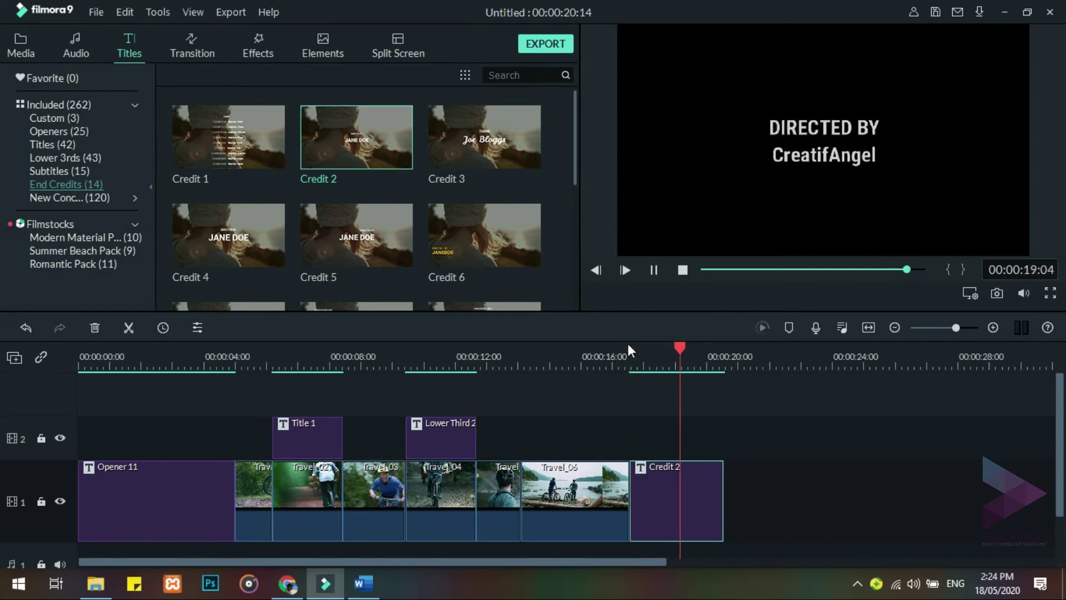
# Add the New Opener 12 template after Credit 2 and replace its "PUT YOUR TEXT HERE" line with "CreatifAngel"
pyautogui.click(230, 116)
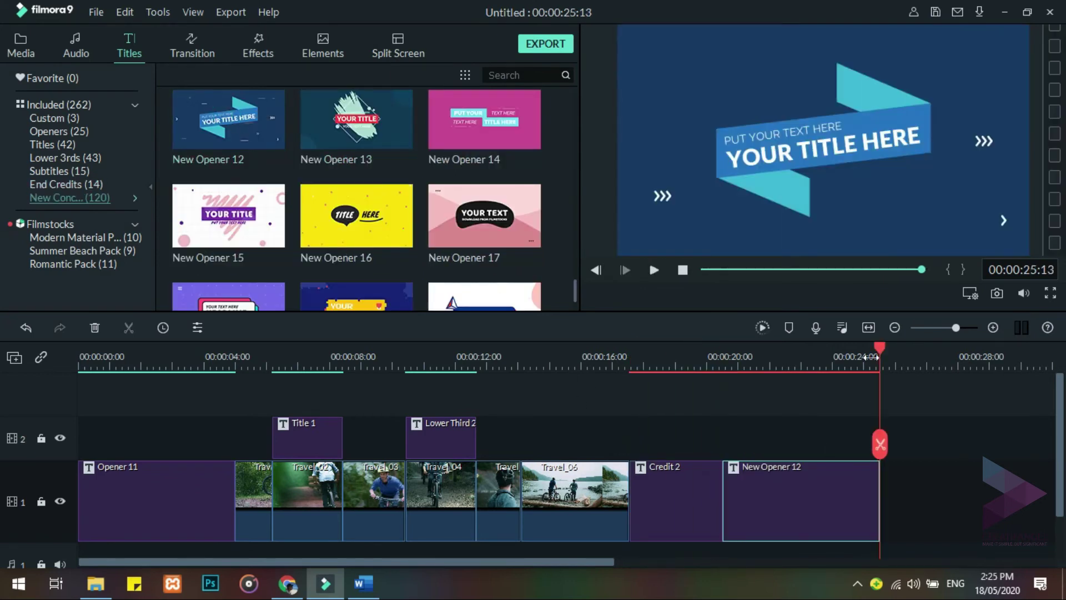
pyautogui.doubleClick(820, 492)
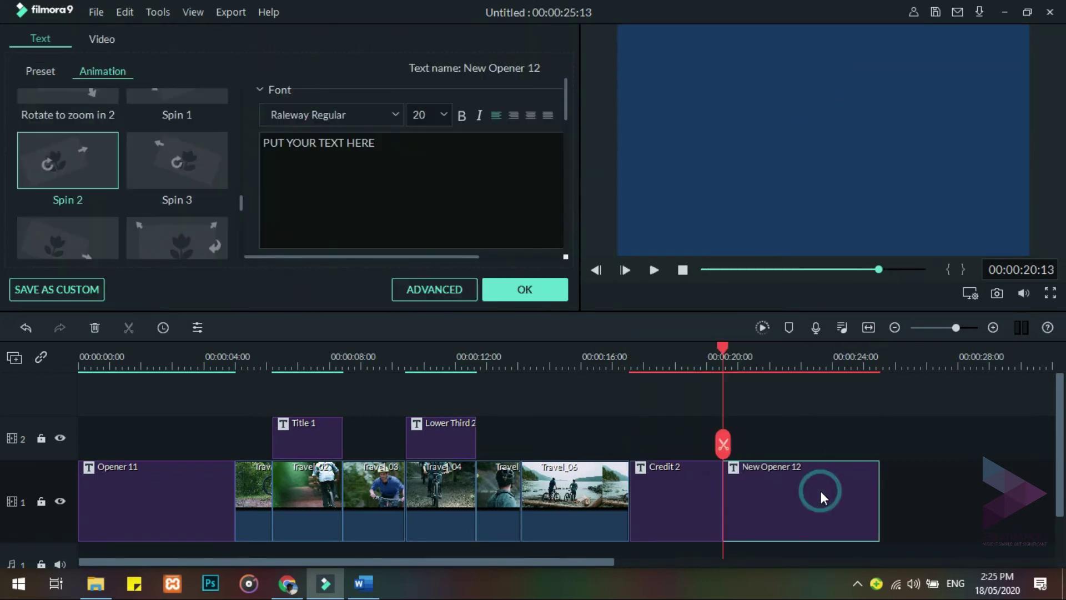
pyautogui.click(421, 156)
pyautogui.press('BackSpace')
pyautogui.press('BackSpace')
pyautogui.press('BackSpace')
pyautogui.press('BackSpace')
pyautogui.press('BackSpace')
pyautogui.press('BackSpace')
pyautogui.press('BackSpace')
pyautogui.press('BackSpace')
pyautogui.press('BackSpace')
pyautogui.press('BackSpace')
pyautogui.press('BackSpace')
pyautogui.press('BackSpace')
pyautogui.press('BackSpace')
pyautogui.press('BackSpace')
pyautogui.press('BackSpace')
pyautogui.press('BackSpace')
pyautogui.press('BackSpace')
pyautogui.press('BackSpace')
pyautogui.write('CreatifAngel')
pyautogui.click(525, 290)
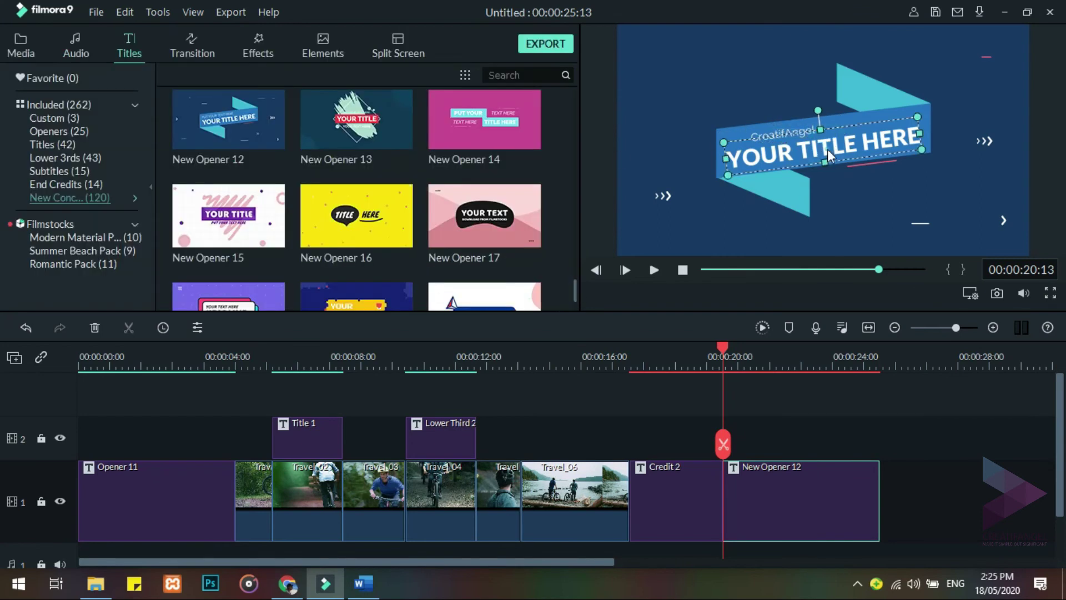
# Replace the "YOUR TITLE HERE" line of the New Opener 12 title with "Thanks For Watching" and apply it
pyautogui.doubleClick(828, 148)
pyautogui.press('BackSpace')
pyautogui.press('BackSpace')
pyautogui.press('BackSpace')
pyautogui.press('BackSpace')
pyautogui.press('BackSpace')
pyautogui.press('BackSpace')
pyautogui.press('BackSpace')
pyautogui.press('BackSpace')
pyautogui.press('BackSpace')
pyautogui.press('BackSpace')
pyautogui.press('BackSpace')
pyautogui.press('BackSpace')
pyautogui.press('BackSpace')
pyautogui.press('BackSpace')
pyautogui.press('BackSpace')
pyautogui.write('Thanks For Watching')
pyautogui.click(650, 145)
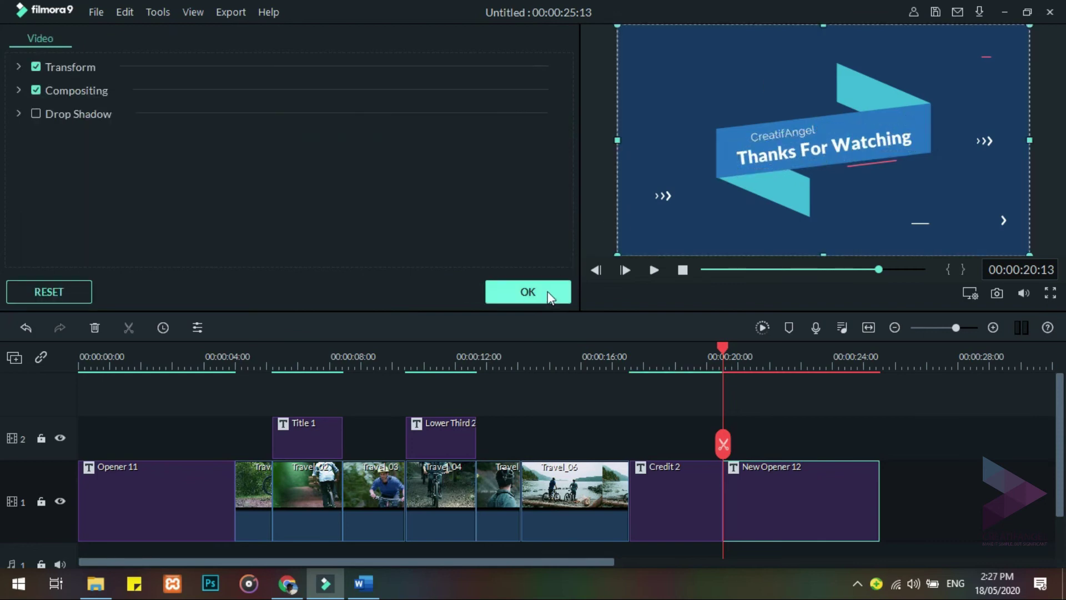
pyautogui.click(528, 292)
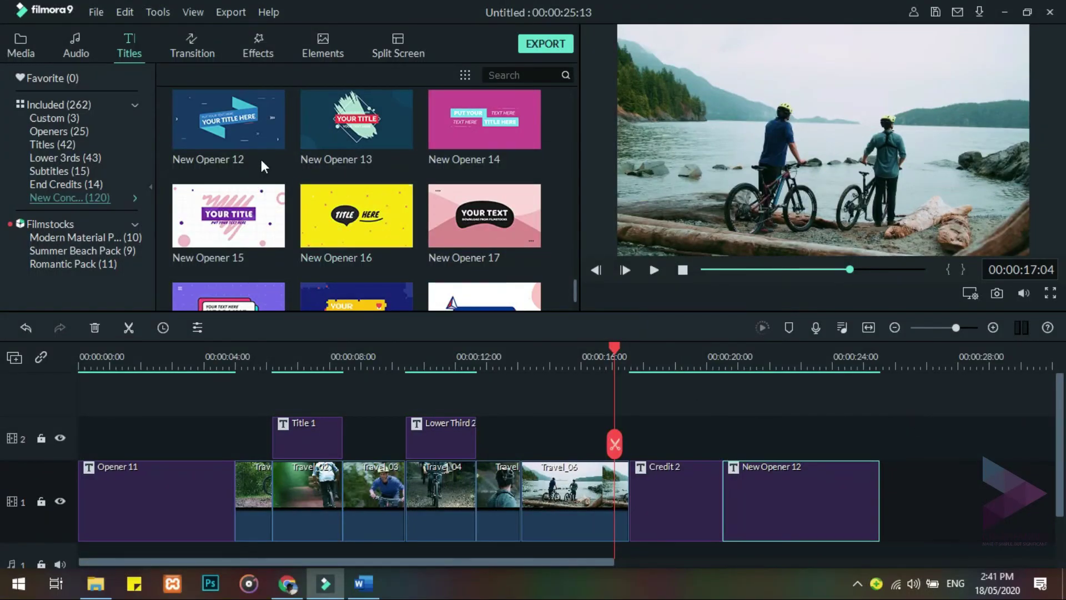
# Place the Box Flip 1 transition on the cuts from Opener 11 through the travel clips and on toward the end of video track 1
pyautogui.click(187, 51)
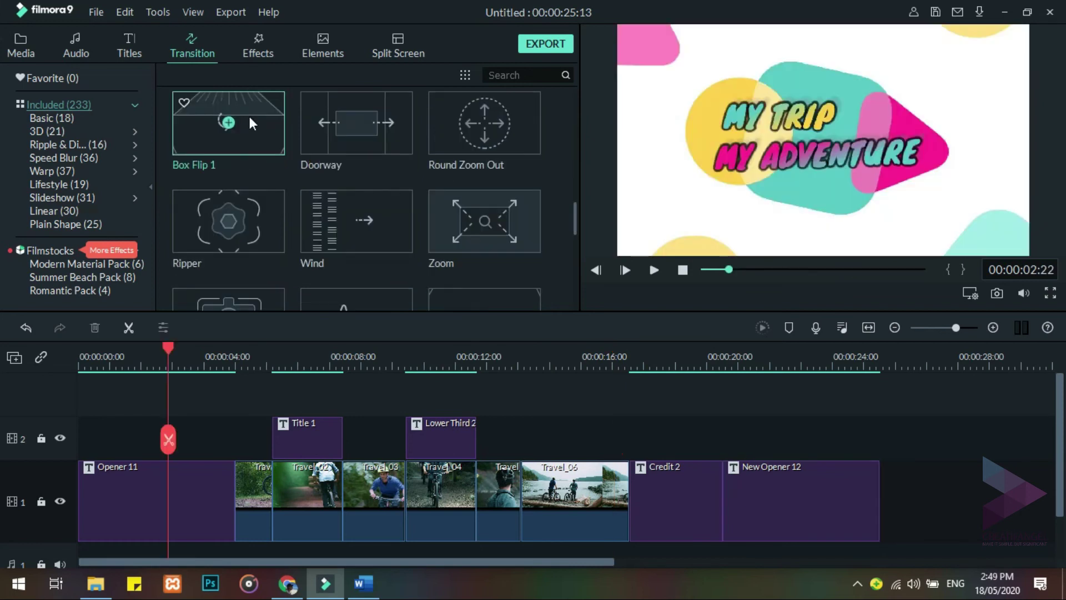
pyautogui.moveTo(250, 119); pyautogui.dragTo(218, 476)
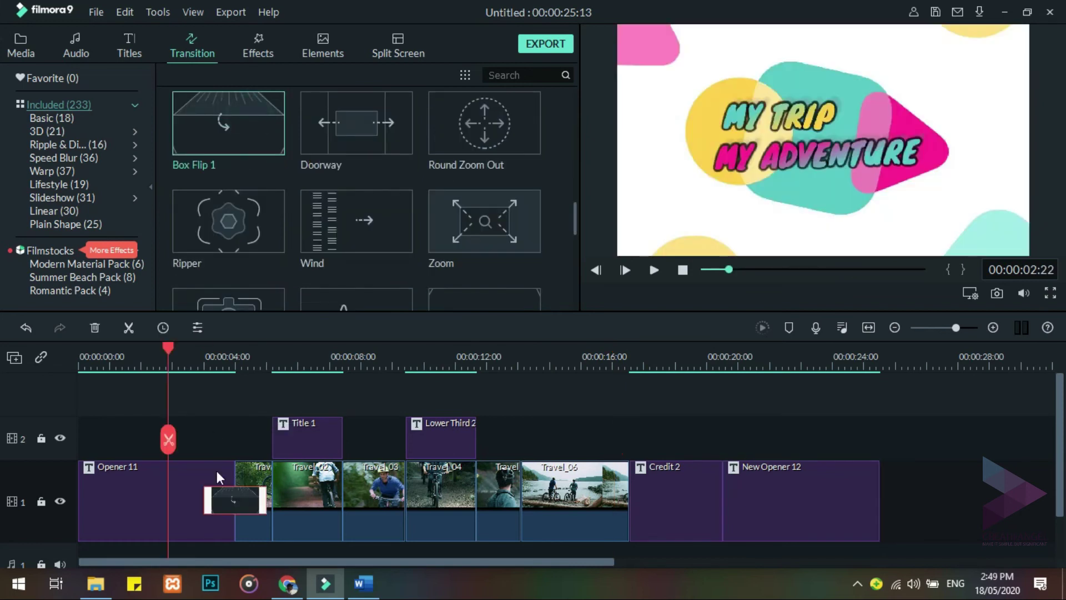
pyautogui.moveTo(261, 128); pyautogui.dragTo(267, 503)
pyautogui.moveTo(314, 358); pyautogui.dragTo(334, 359)
pyautogui.moveTo(258, 125); pyautogui.dragTo(547, 505)
pyautogui.moveTo(260, 125); pyautogui.dragTo(844, 495)
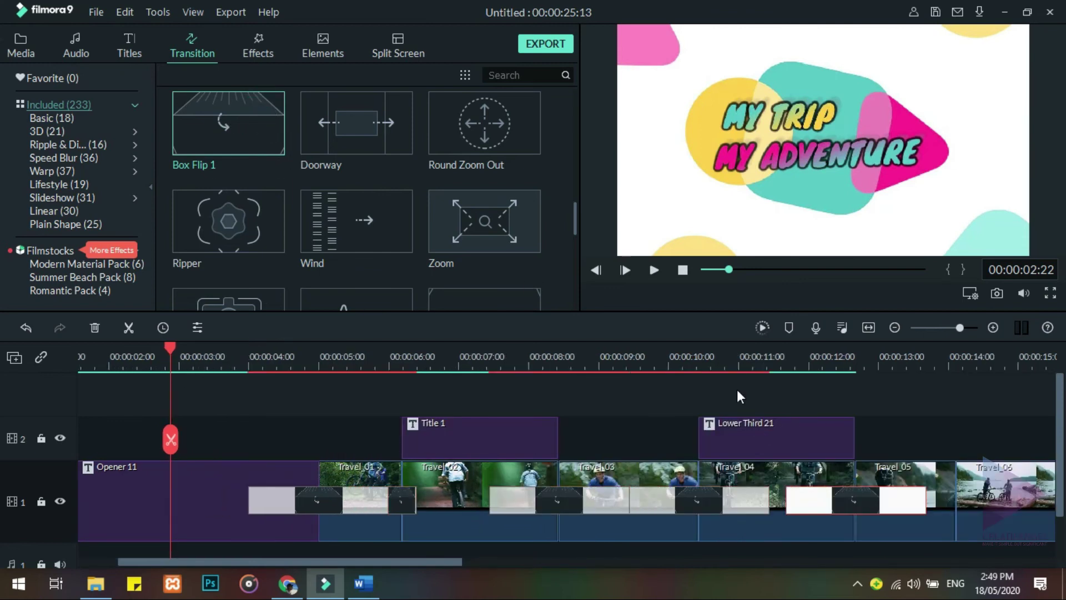
pyautogui.moveTo(952, 532); pyautogui.dragTo(950, 532)
pyautogui.moveTo(444, 562); pyautogui.dragTo(613, 563)
pyautogui.moveTo(255, 108); pyautogui.dragTo(909, 513)
pyautogui.moveTo(585, 562); pyautogui.dragTo(372, 562)
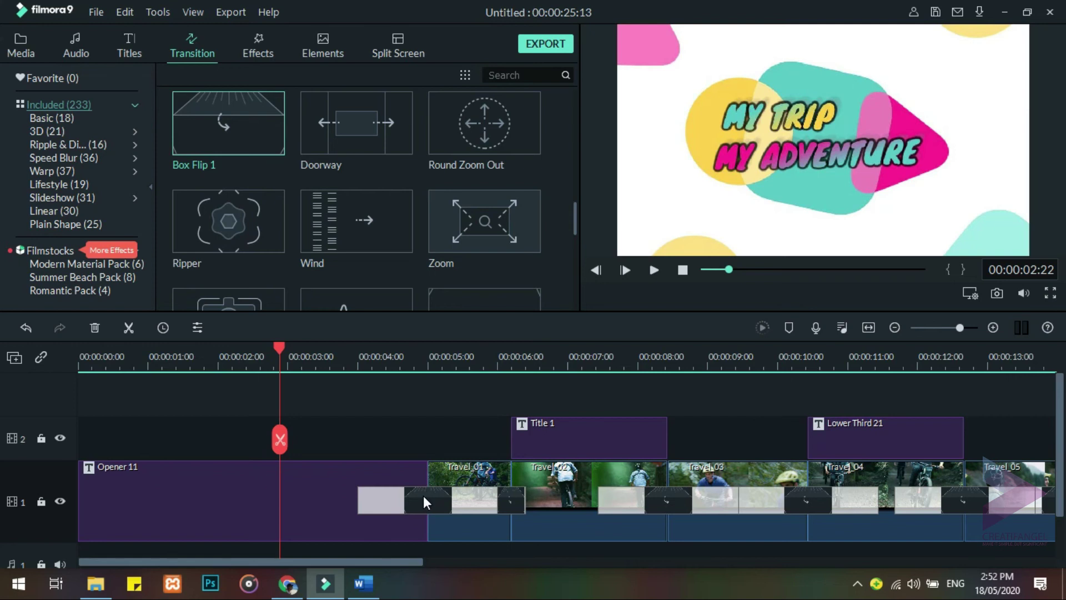
# Set the duration of the transition between Opener 11 and Travel_01 to 00:00:01:00, apply it to all transitions and play it back
pyautogui.doubleClick(423, 496)
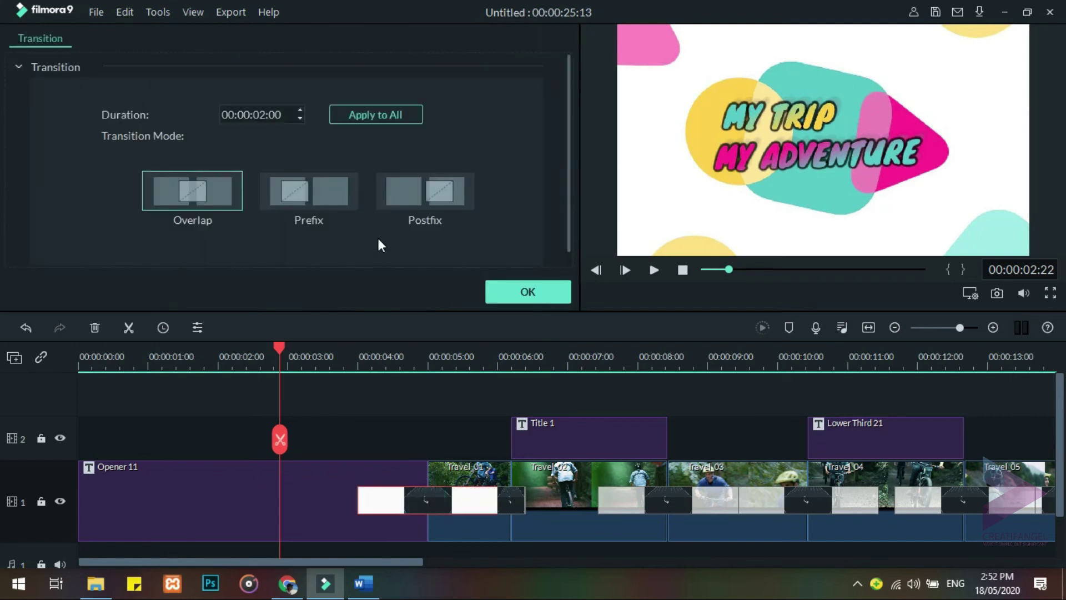
pyautogui.click(262, 114)
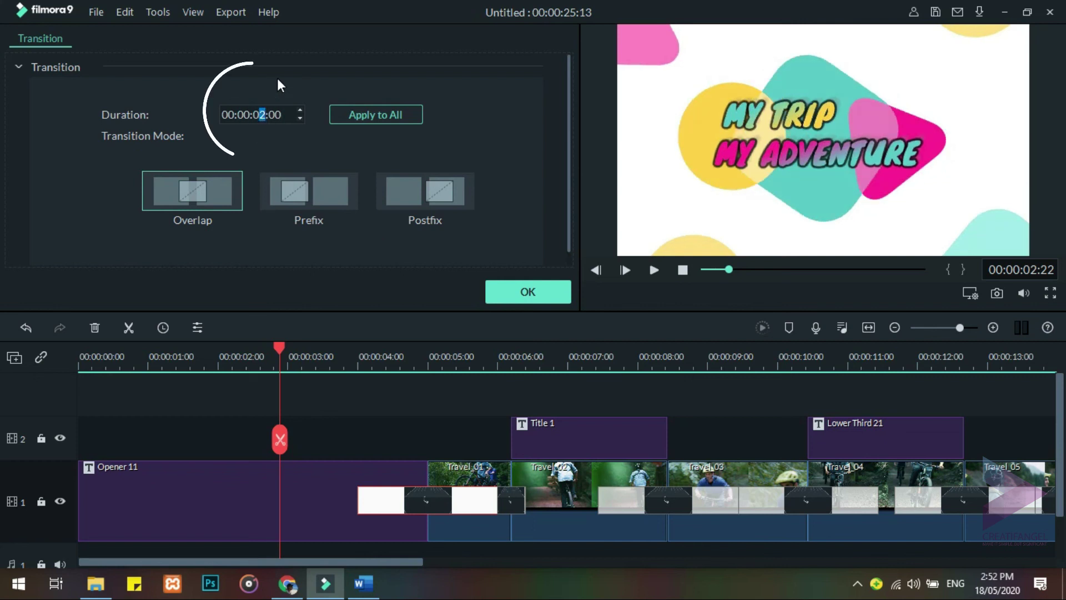
pyautogui.write('1')
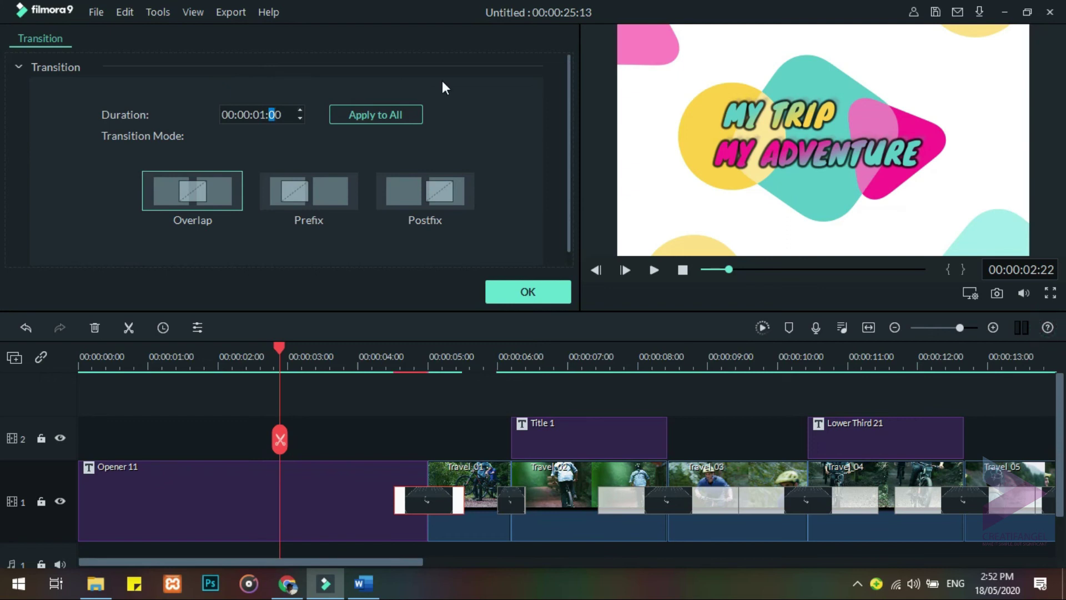
pyautogui.click(390, 115)
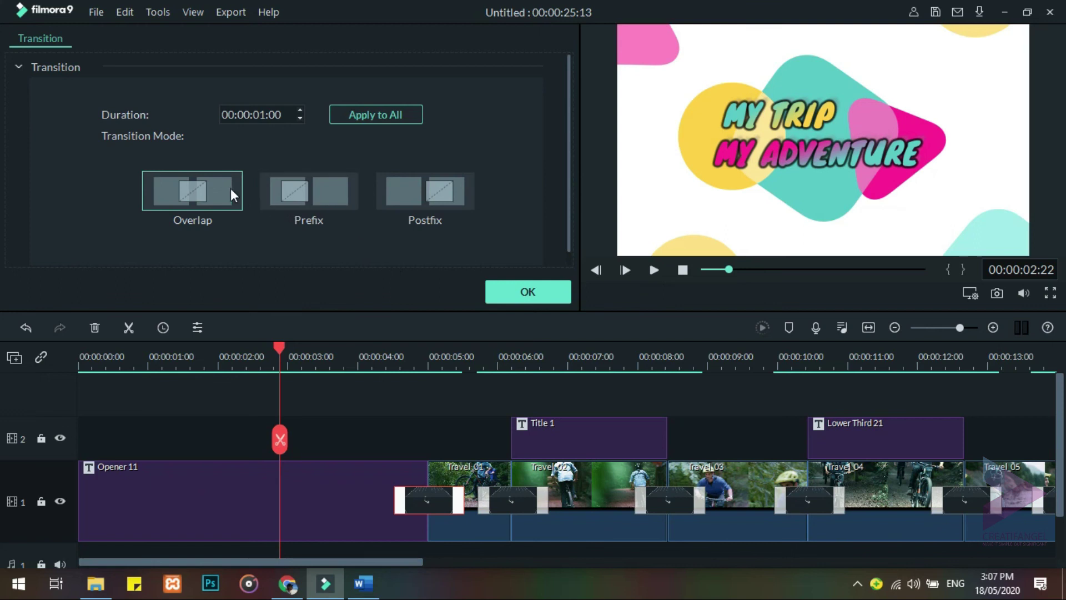
pyautogui.click(544, 286)
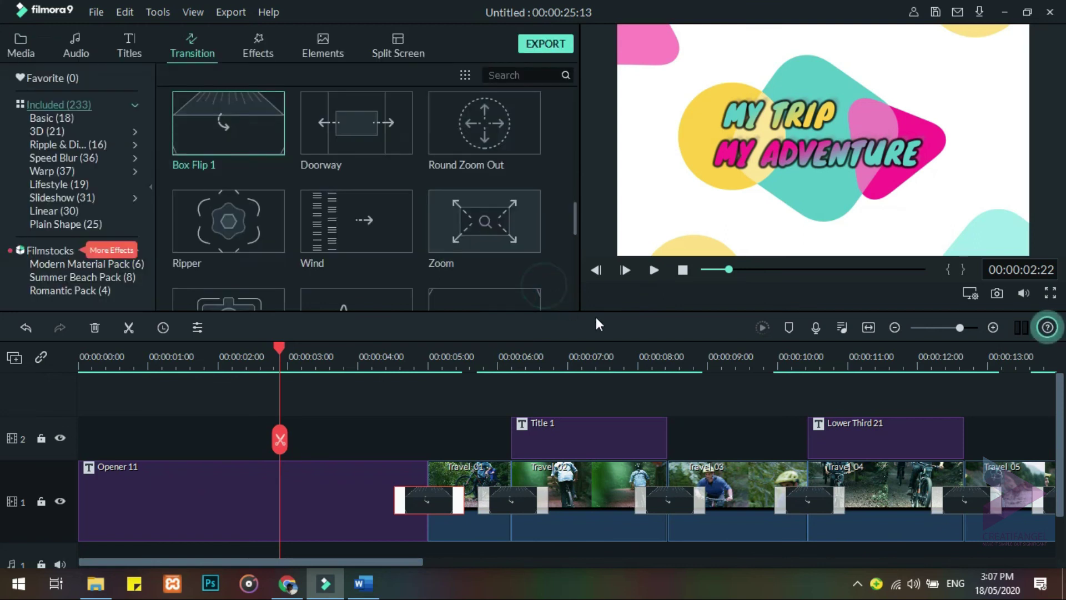
pyautogui.click(654, 270)
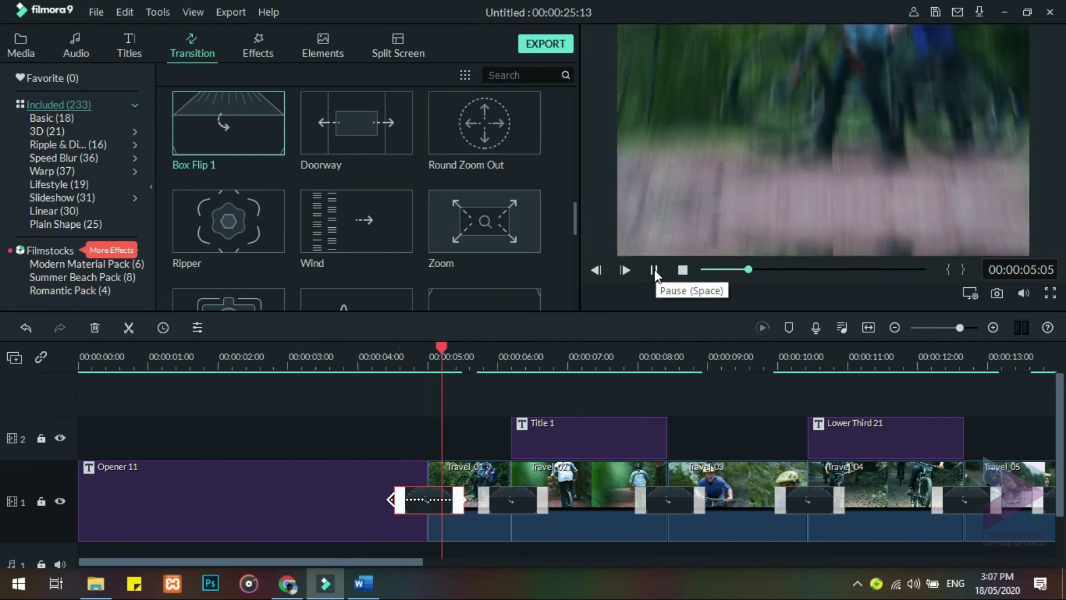
pyautogui.click(655, 270)
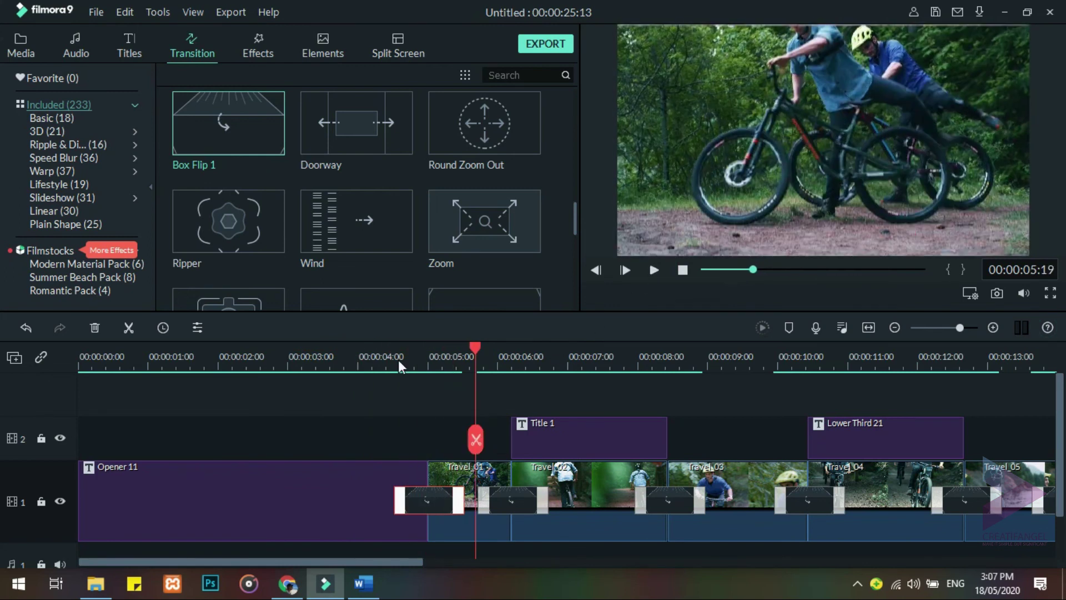
# Switch the transition between Opener 11 and Travel_01 to Prefix mode and confirm it
pyautogui.doubleClick(437, 501)
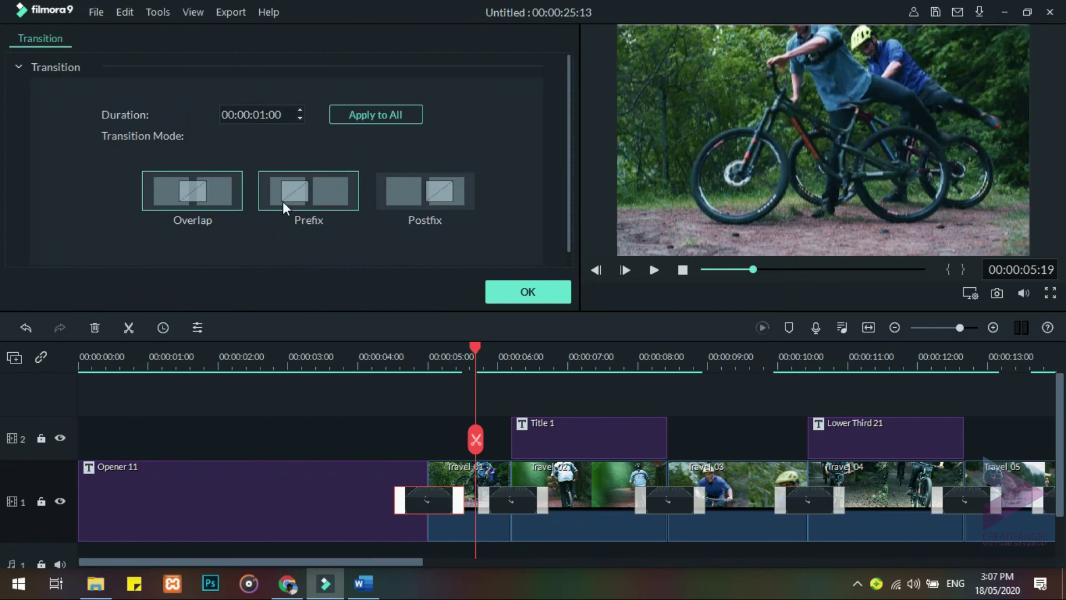
pyautogui.click(296, 193)
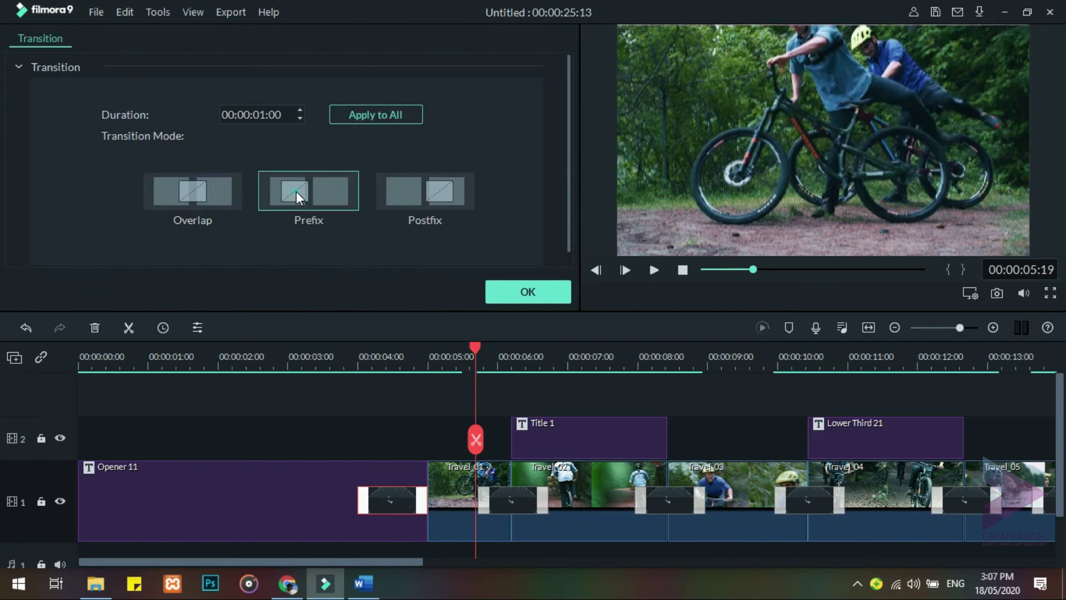
pyautogui.click(514, 293)
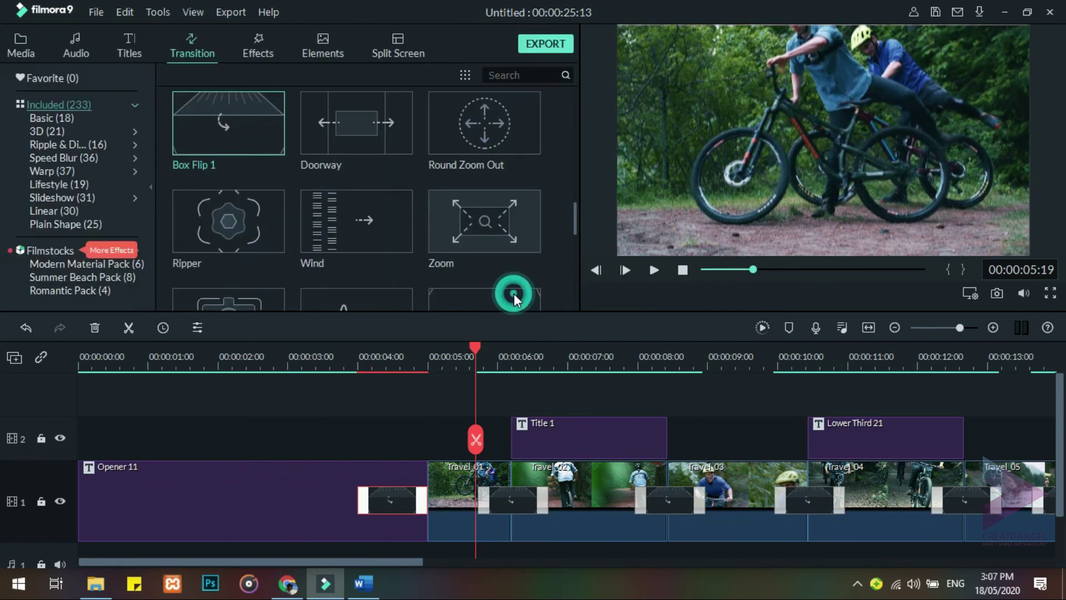
# Change the transition at the end of Opener 11 to Postfix mode and apply the setting
pyautogui.doubleClick(405, 512)
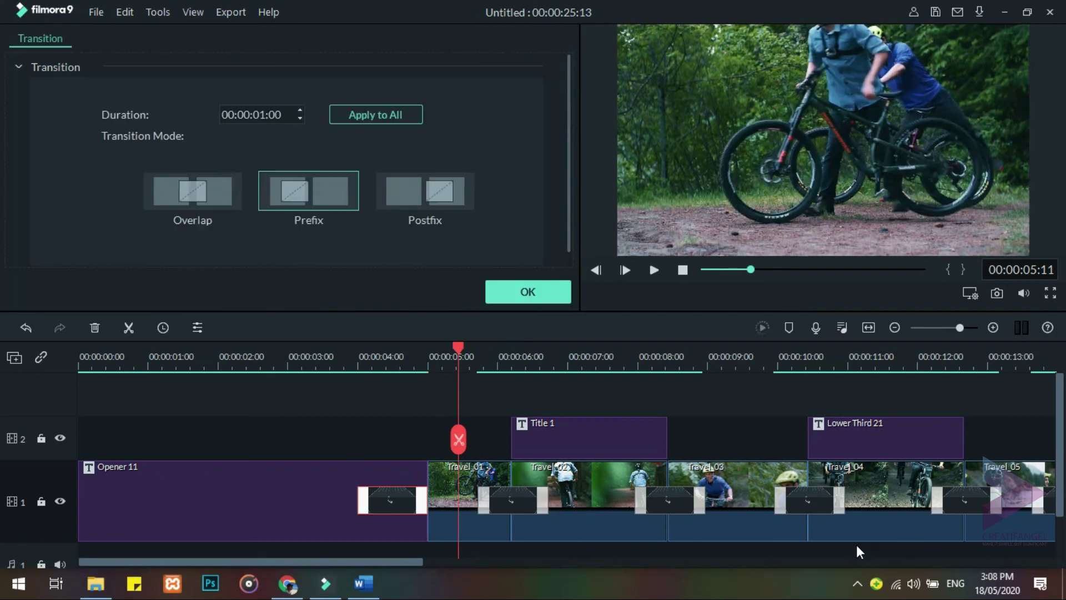
pyautogui.click(429, 195)
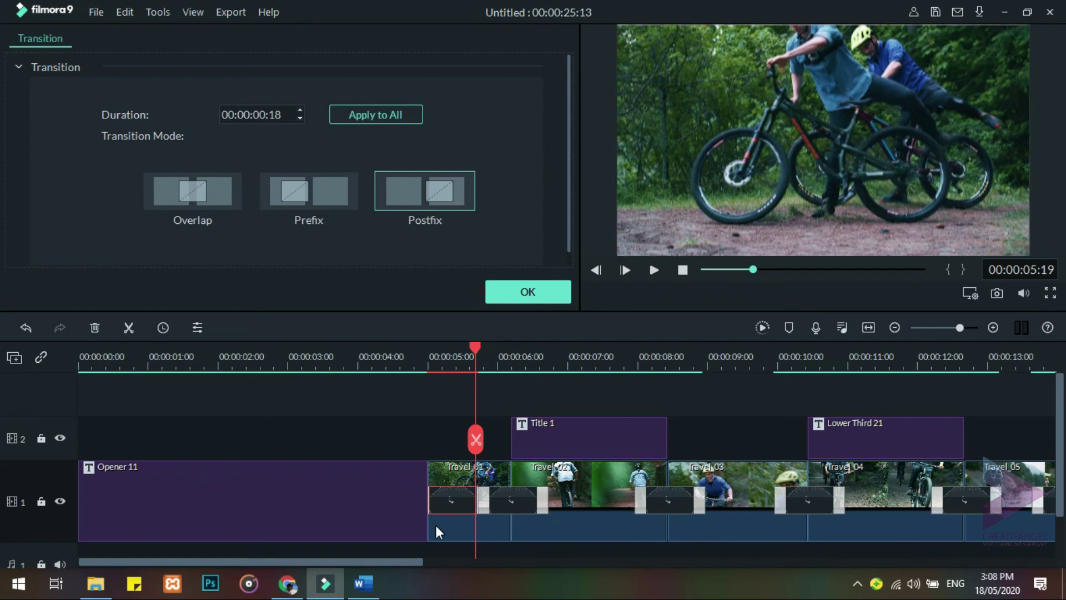
pyautogui.moveTo(541, 359); pyautogui.dragTo(630, 353)
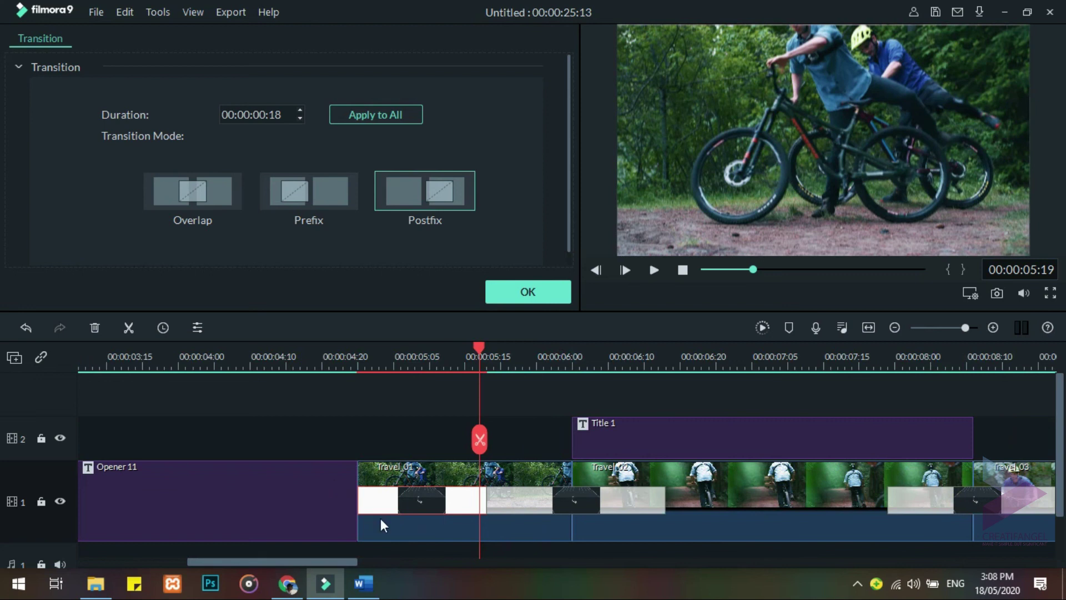
pyautogui.click(546, 294)
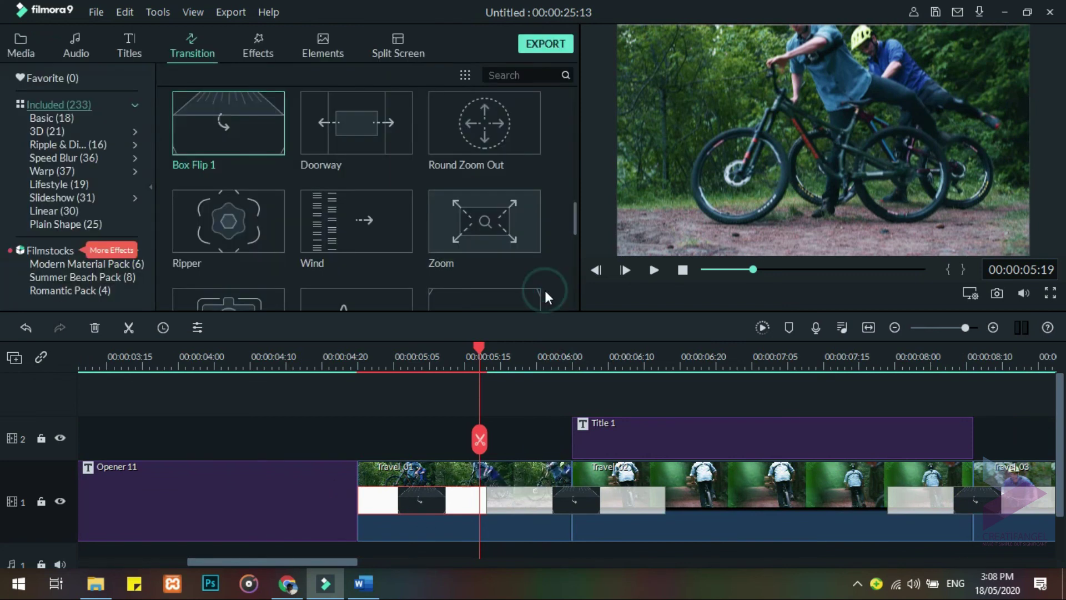